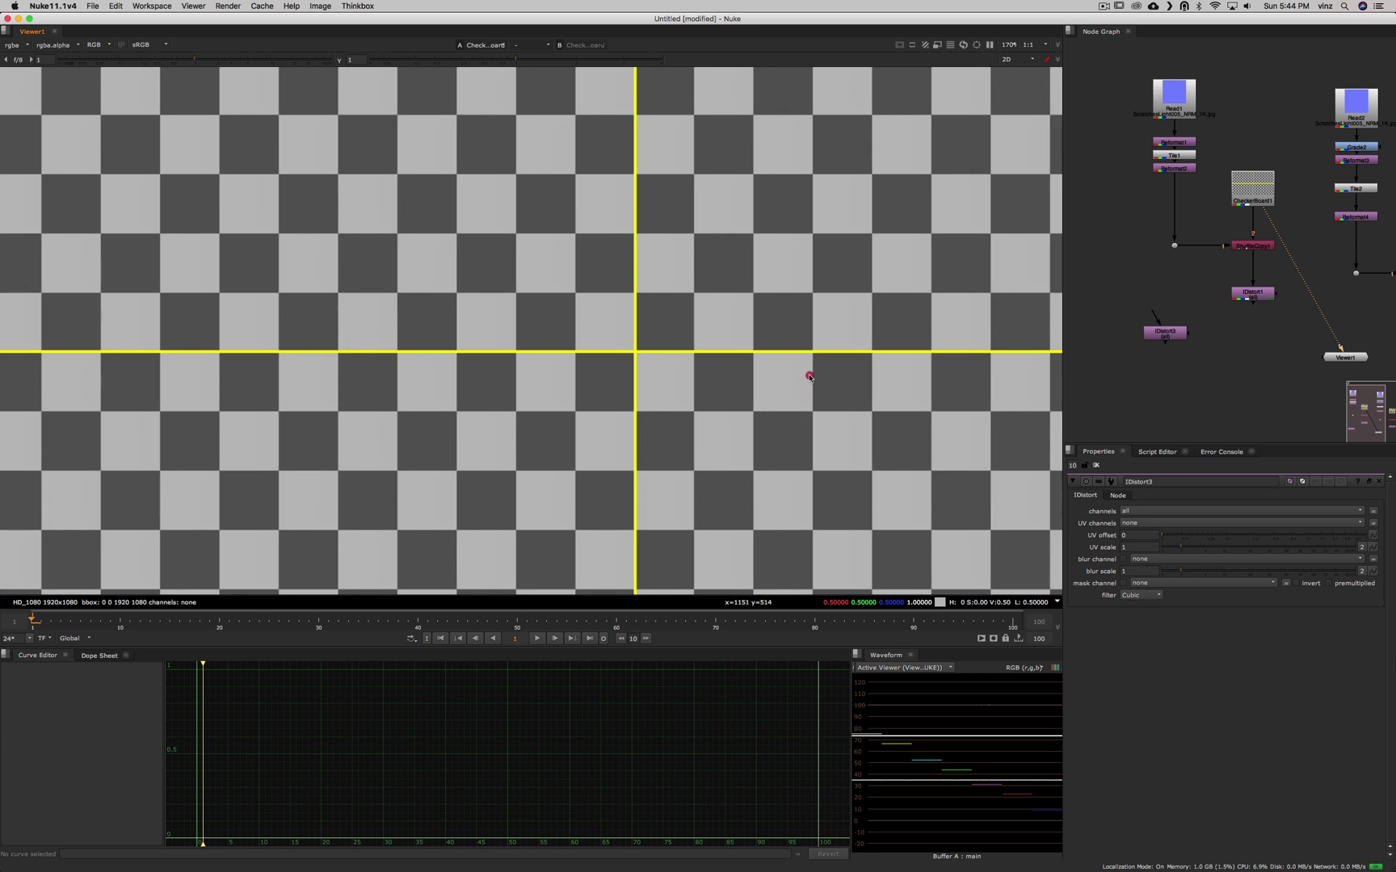
Pan the viewer to shift the checkerboard across it.
middle_click_drag(816, 383, 782, 376)
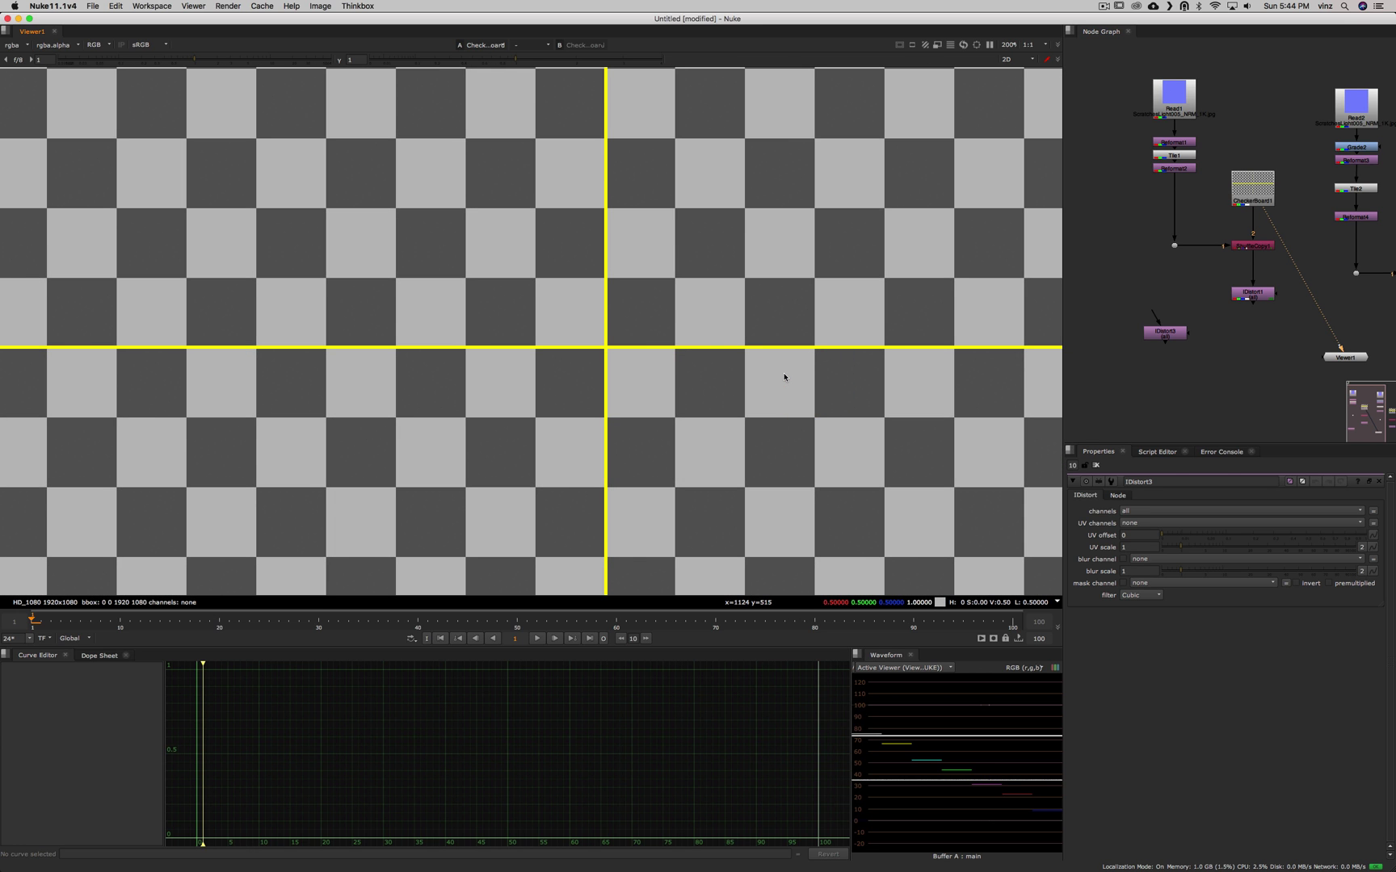
Bring up the IDistort reference page on learn.foundry.com in Chrome.
left_click(1357, 483)
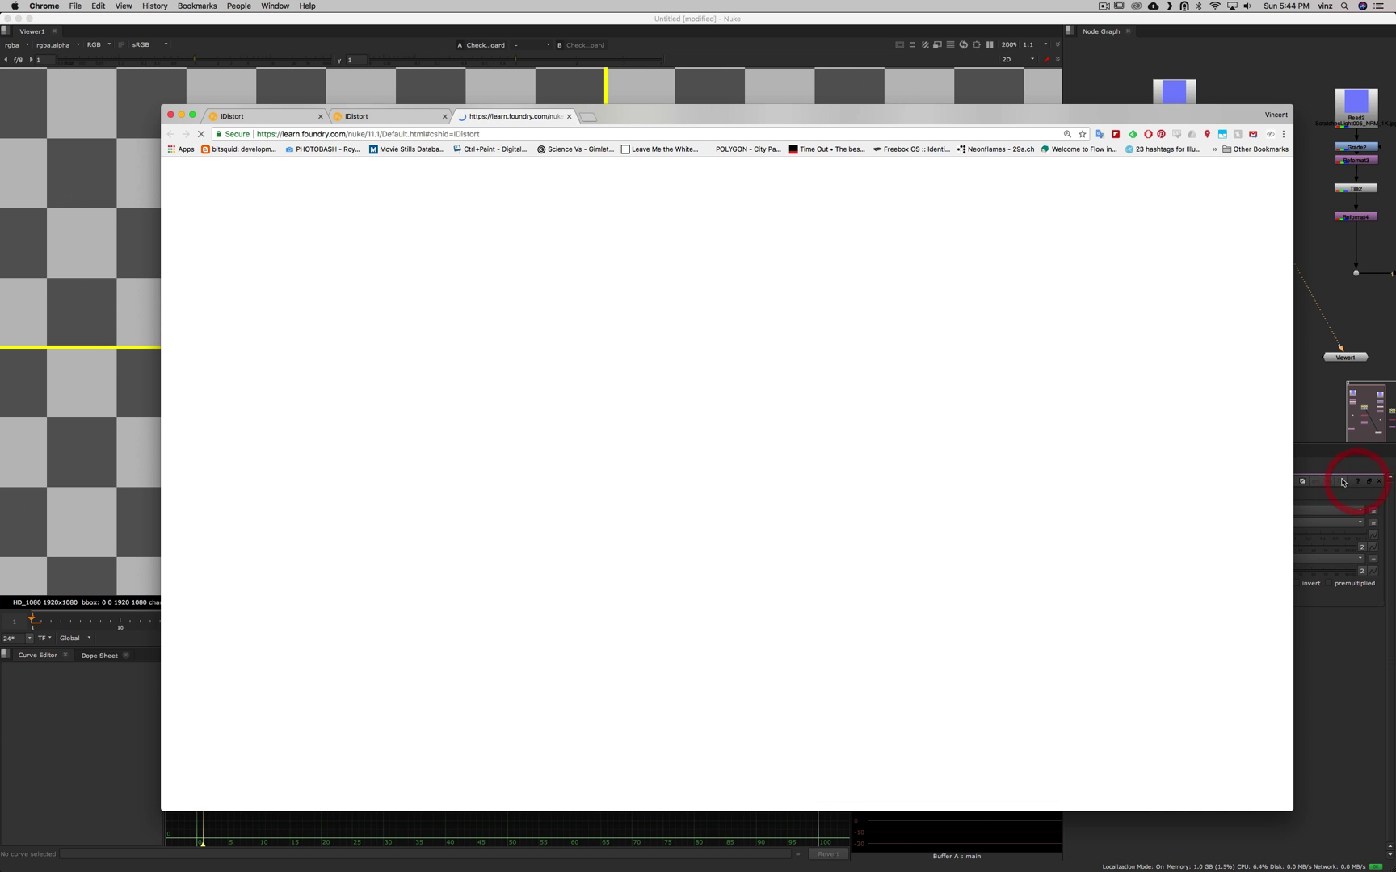
left_click(549, 102)
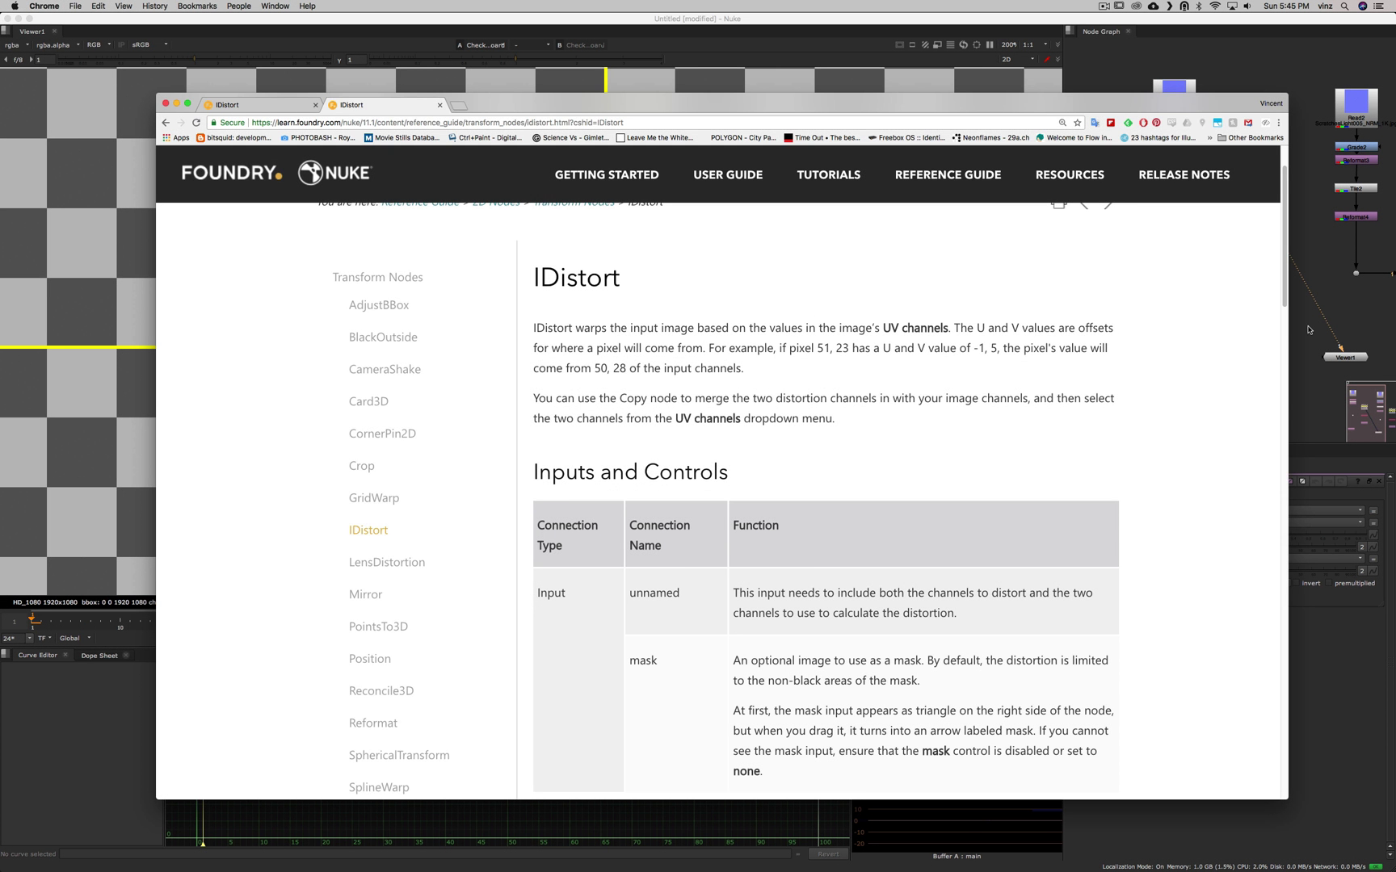
left_click(1309, 329)
scroll(803, 349, "up", 5)
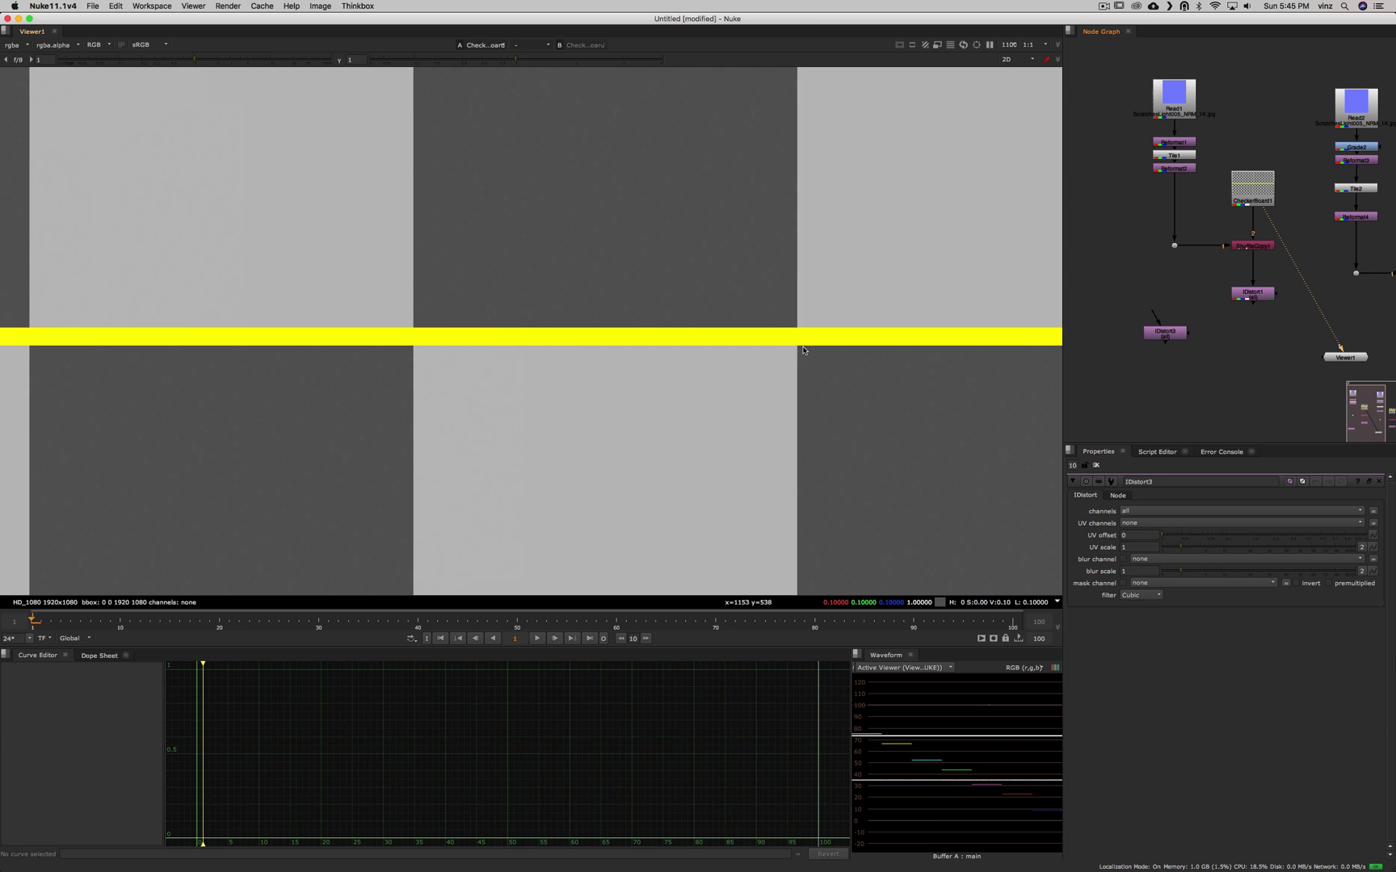
scroll(802, 350, "up", 3)
left_click(779, 315, "super")
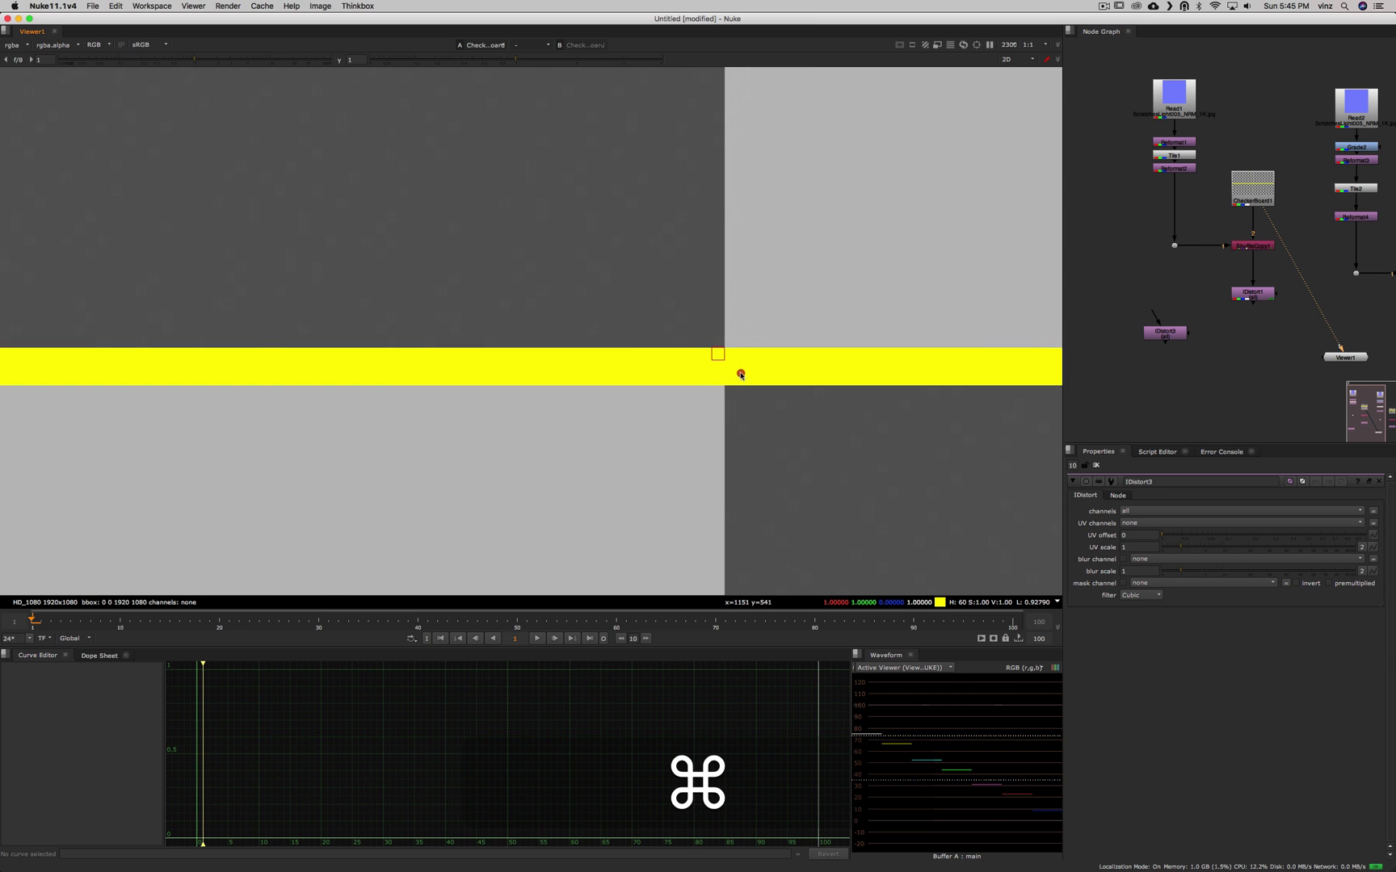
scroll(718, 354, "up", 2)
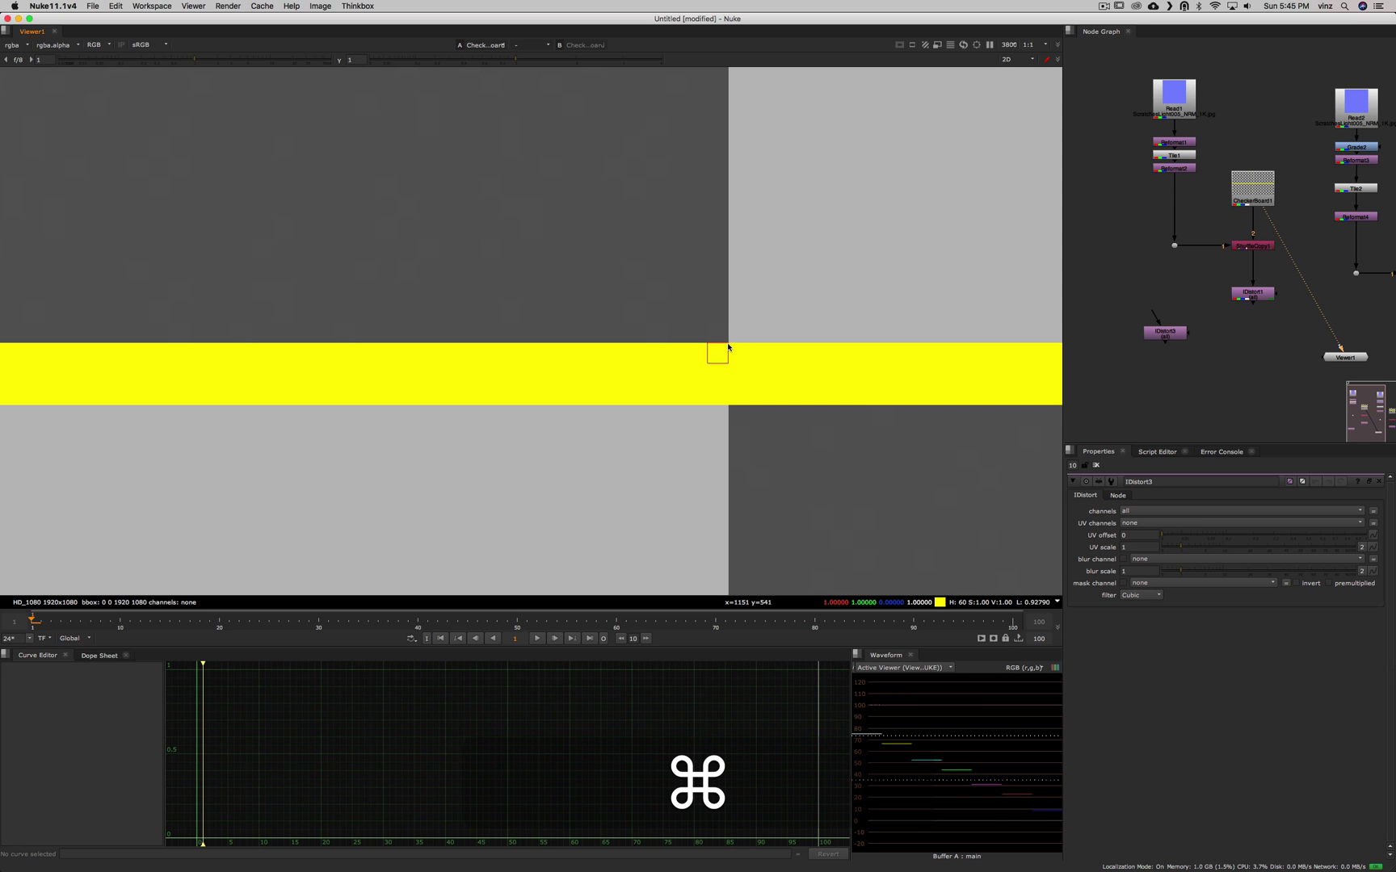
left_click(740, 338, "super")
left_click(743, 338, "super")
mouse_move(746, 337)
left_mouse_down("super")
mouse_move(718, 358)
mouse_move(738, 332)
left_mouse_up("super")
left_click(738, 338, "super")
left_click(714, 356, "super")
left_click(739, 333, "super")
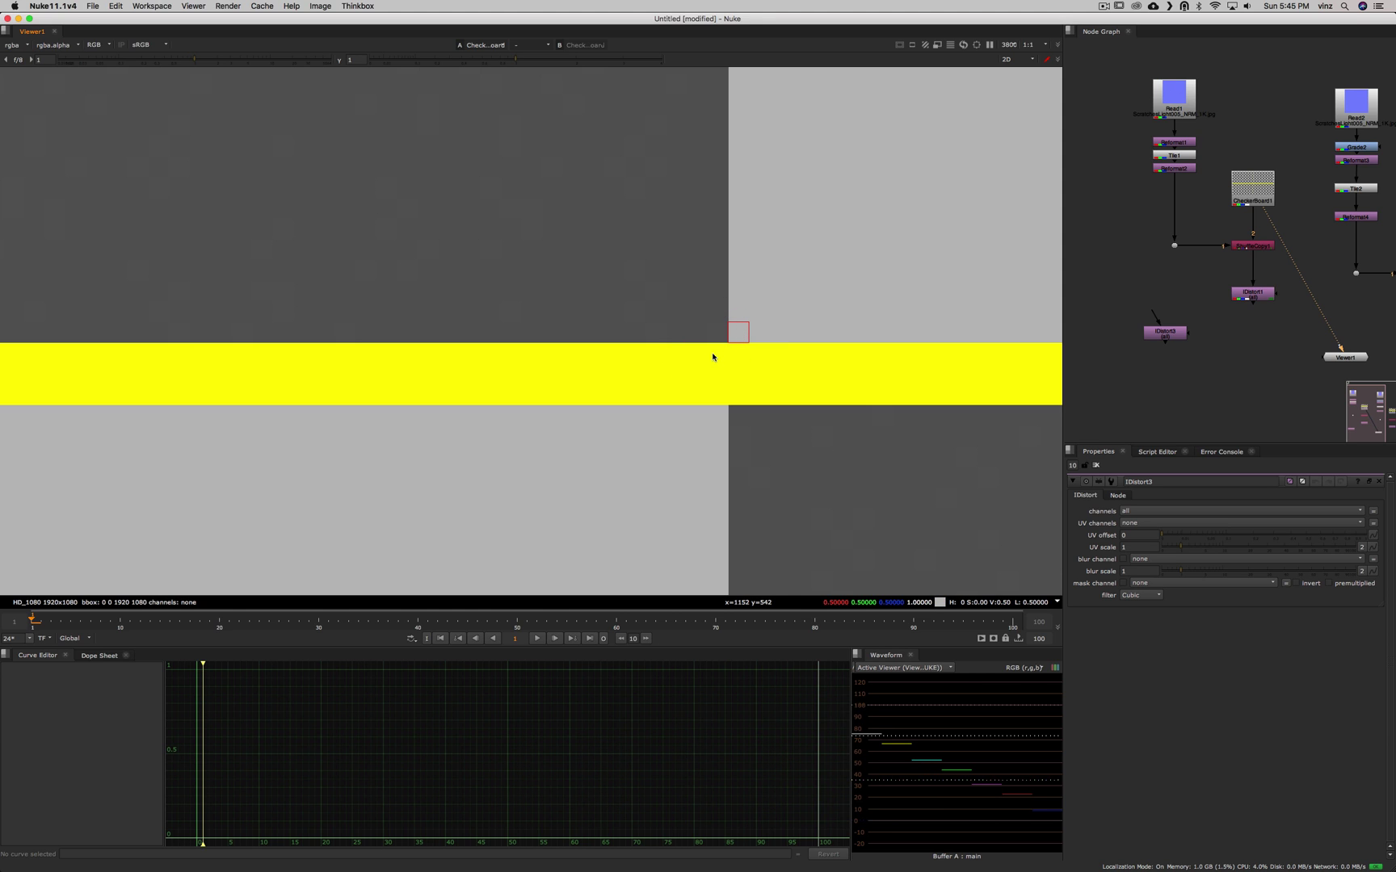
left_click(714, 357, "super")
left_click(738, 332, "super")
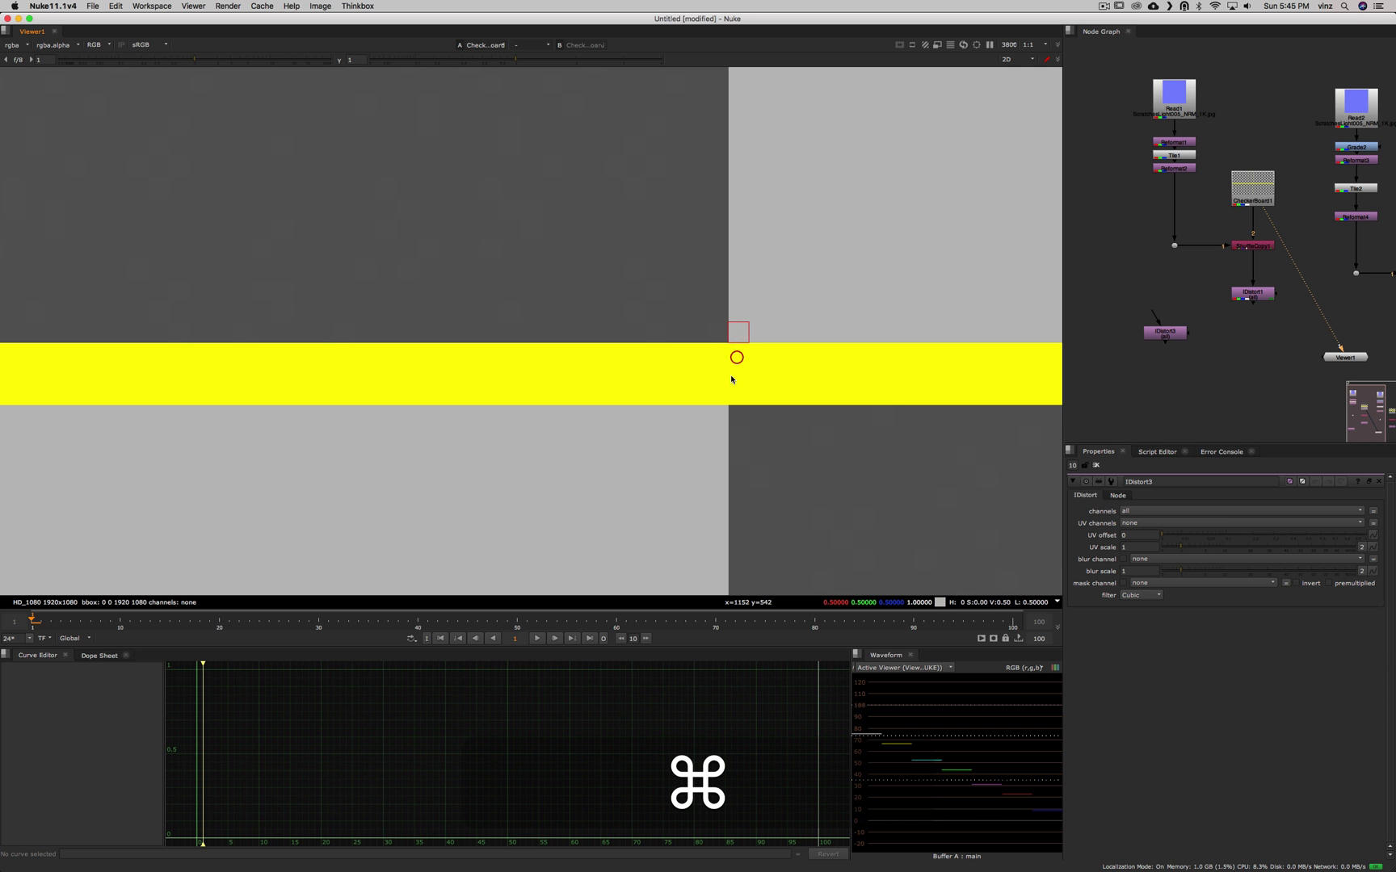
scroll(718, 401, "down", 8)
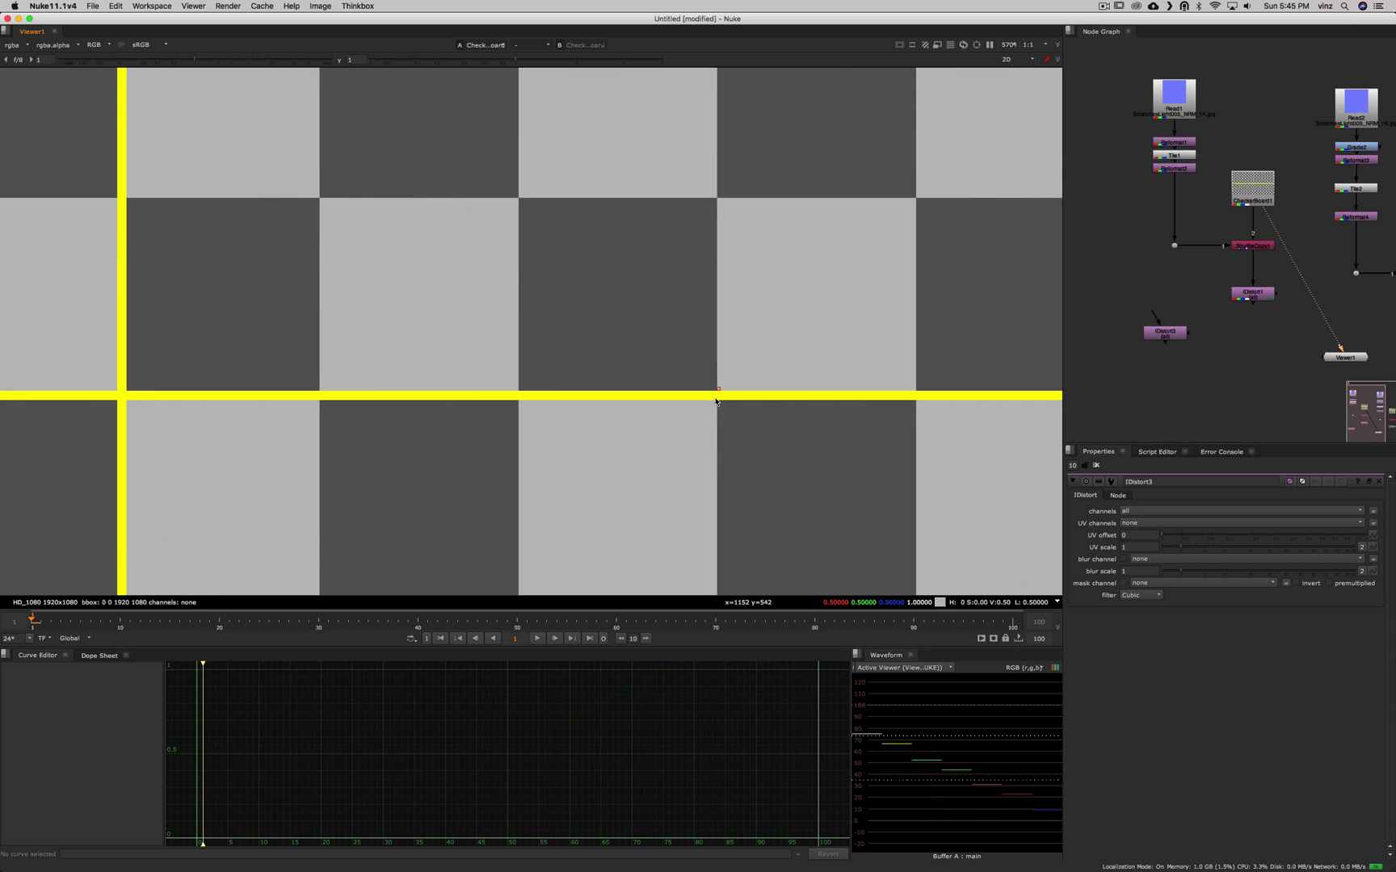
left_click(719, 407, "super")
scroll(672, 430, "down", 4)
scroll(637, 443, "up", 2)
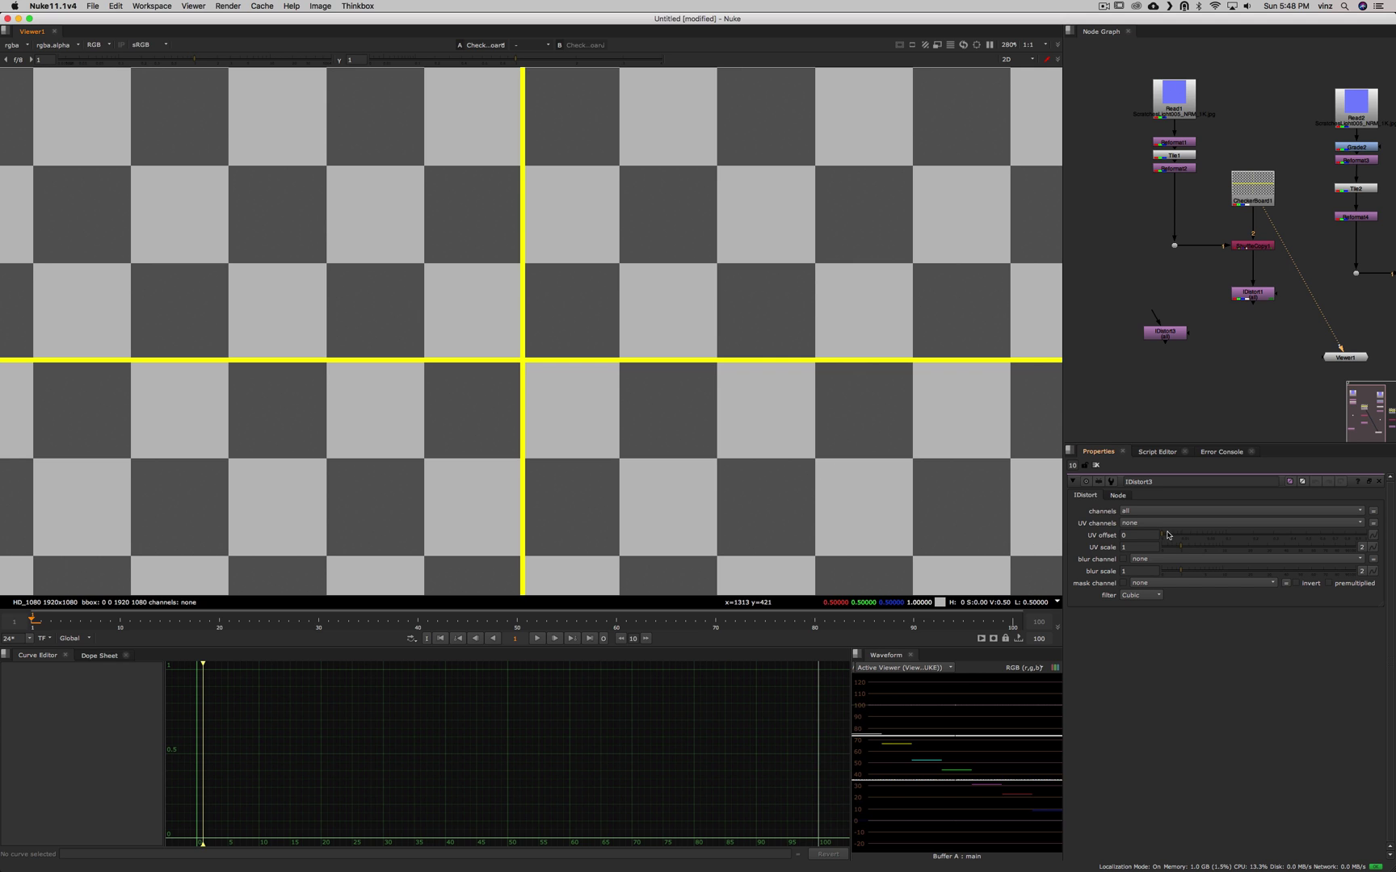
mouse_move(1167, 535)
left_mouse_down()
mouse_move(1277, 539)
mouse_move(1163, 537)
left_mouse_up()
left_click_drag(1163, 536, 1194, 540)
left_click_drag(1002, 533, 928, 529)
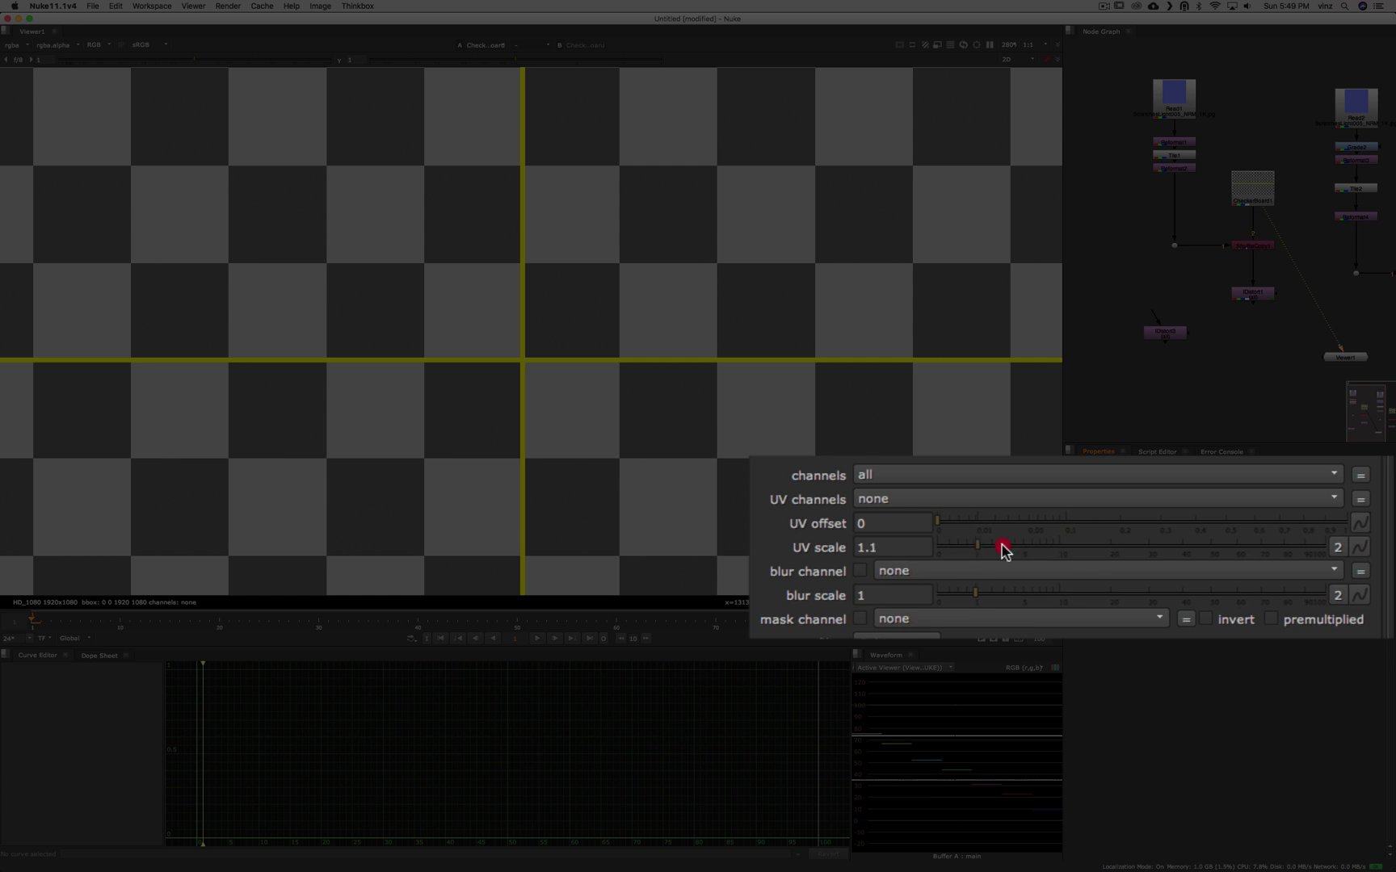
left_click(1153, 389)
left_click_drag(985, 598, 1050, 592)
left_click(812, 602)
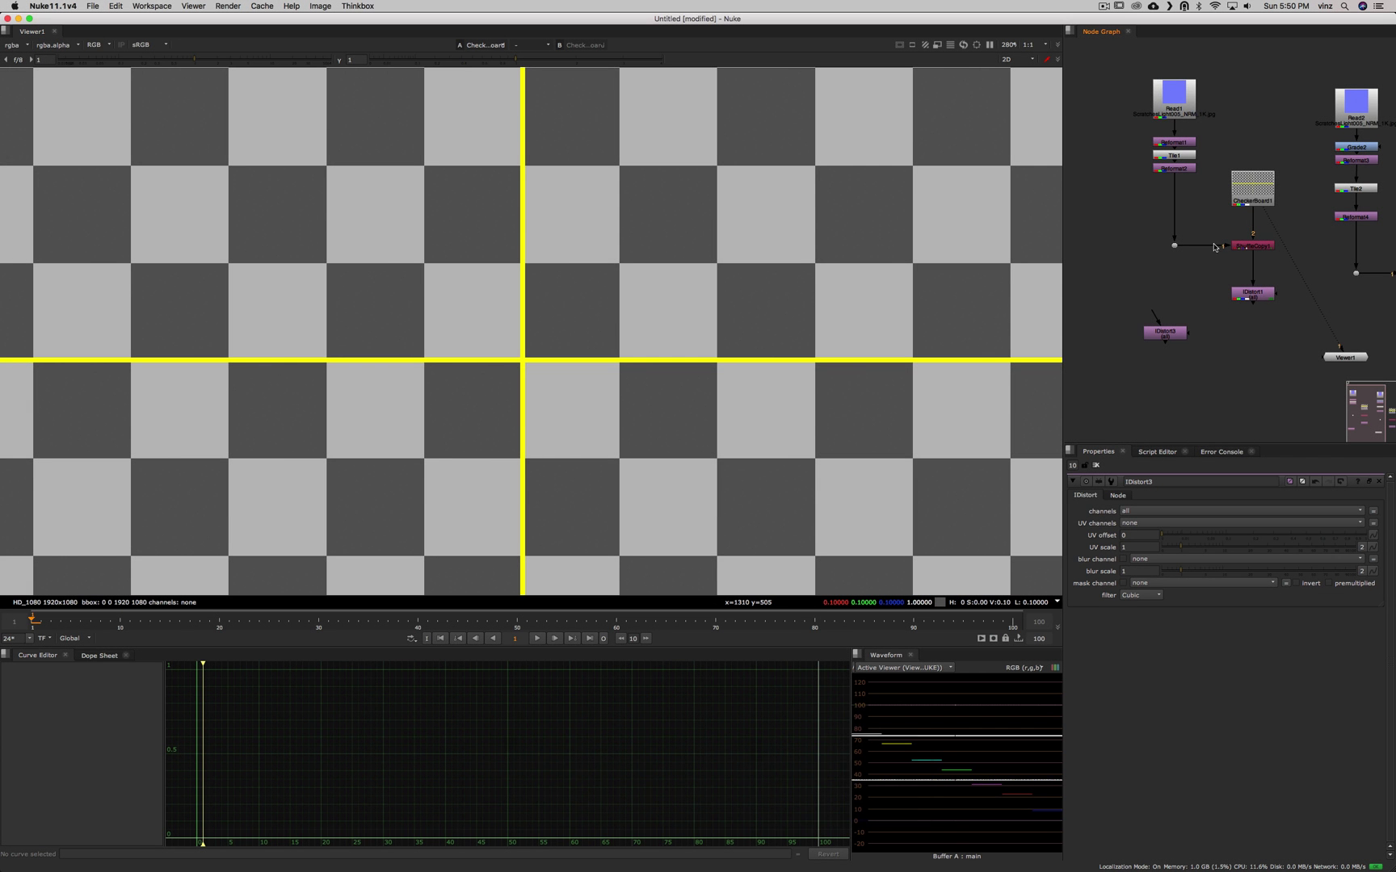
left_click_drag(1206, 222, 1194, 254, "alt")
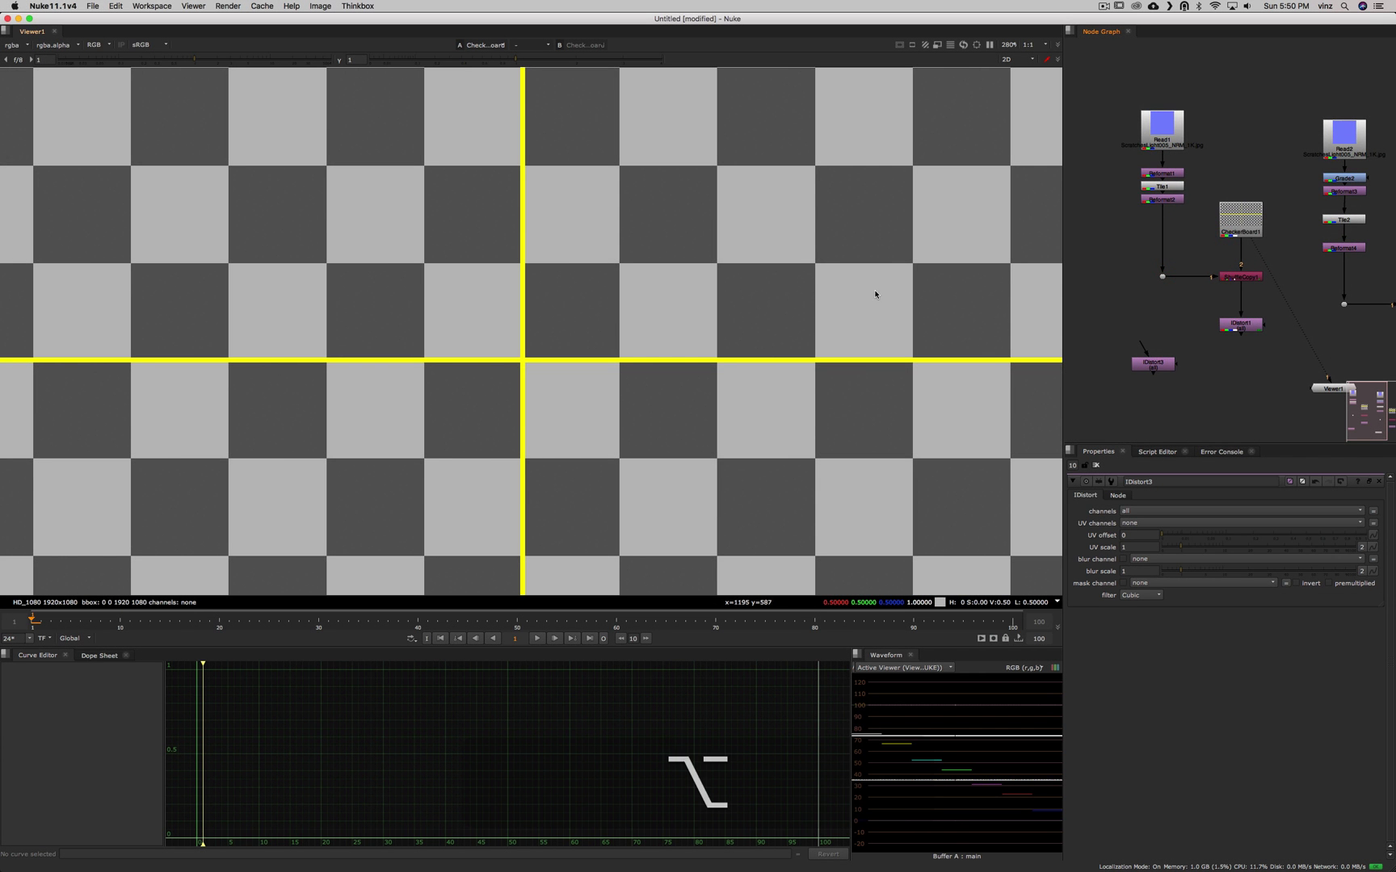
middle_click_drag(876, 296, 801, 320, "alt")
left_click(1161, 125)
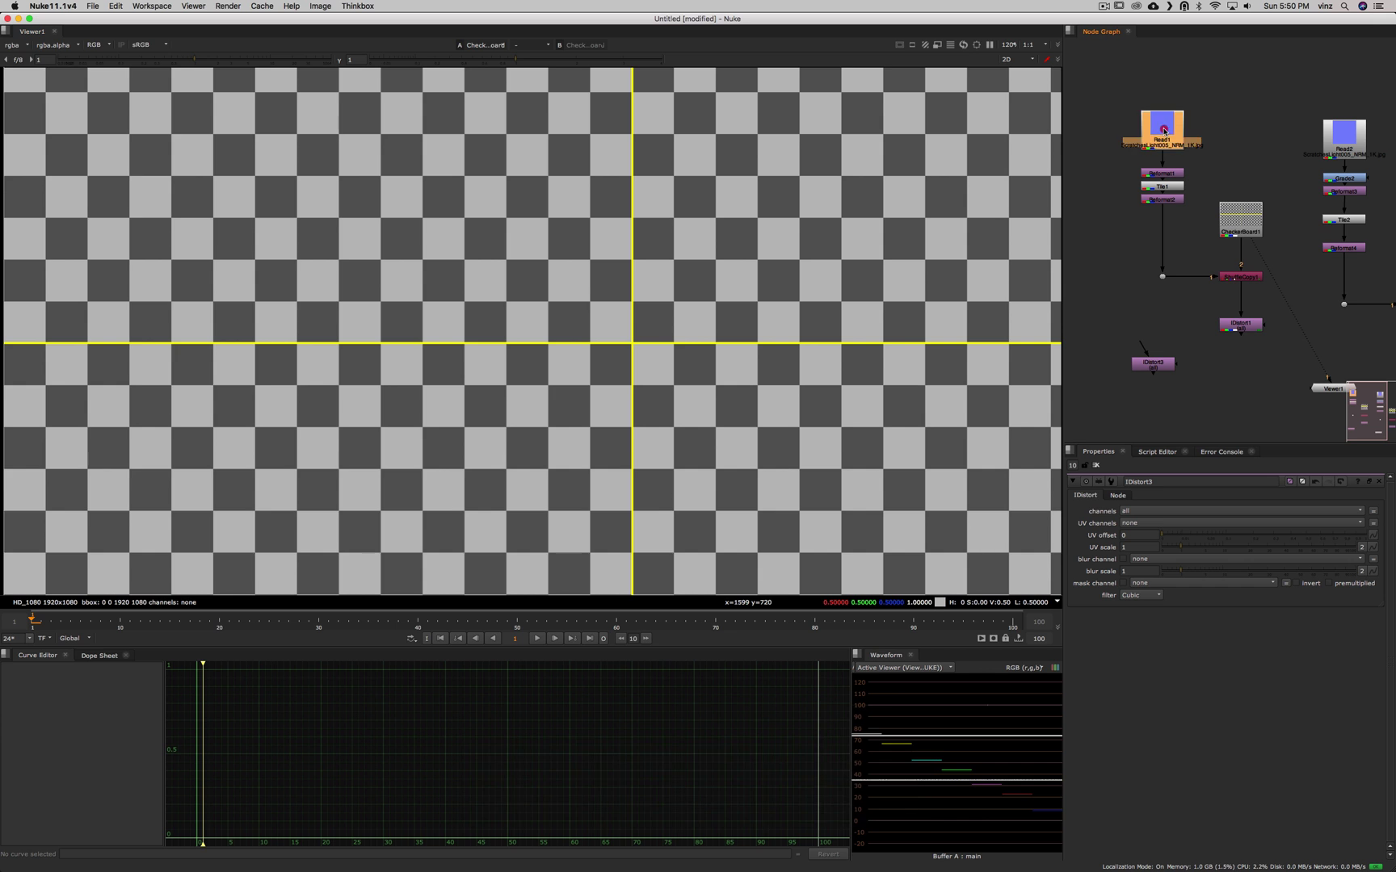
key("1")
mouse_move(778, 334)
middle_mouse_down("alt")
mouse_move(794, 336)
mouse_move(738, 353)
mouse_move(753, 337)
middle_mouse_up("alt")
scroll(1178, 152, "up", 3)
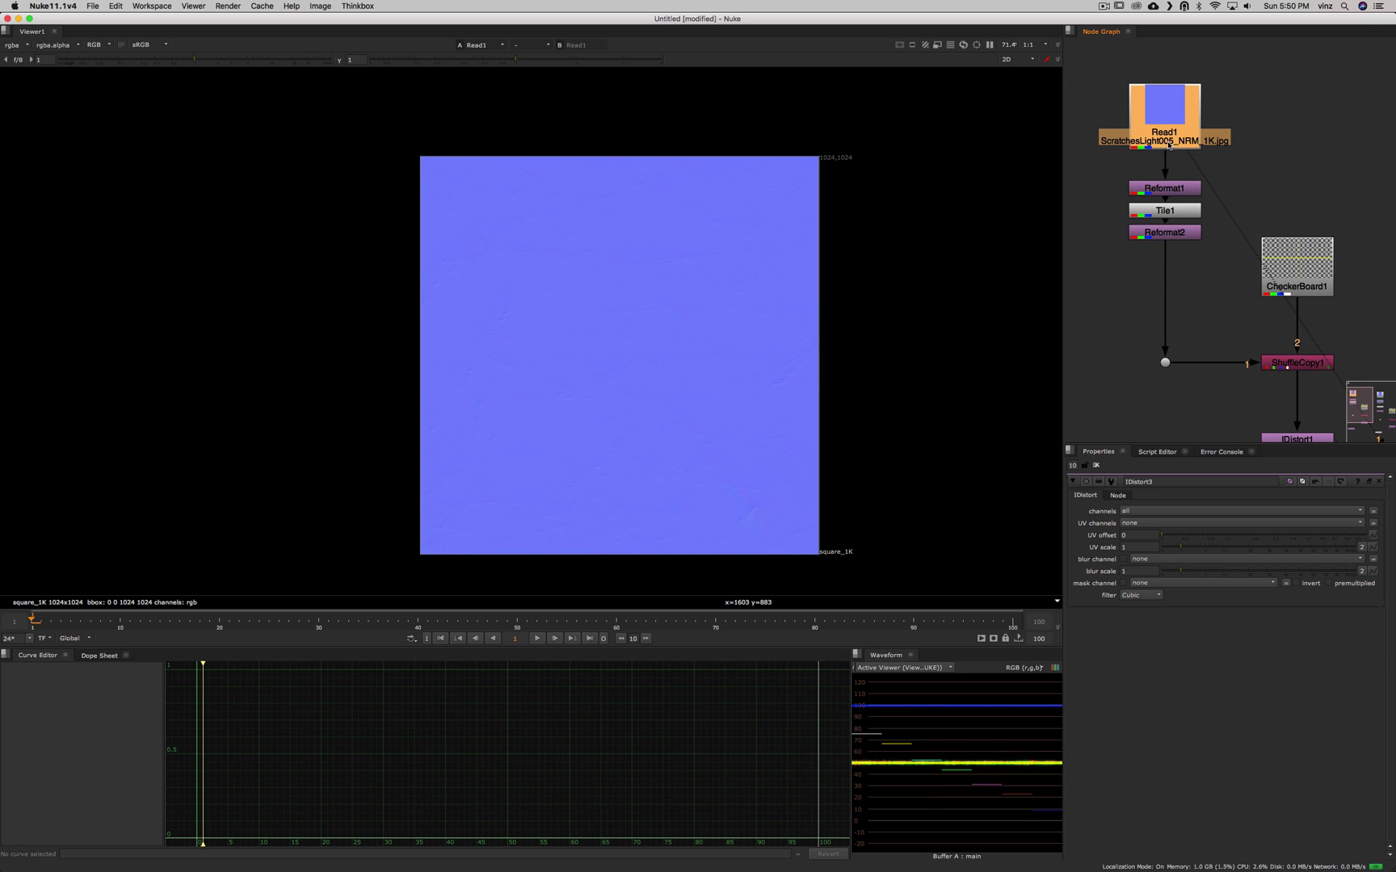
scroll(695, 302, "up", 1)
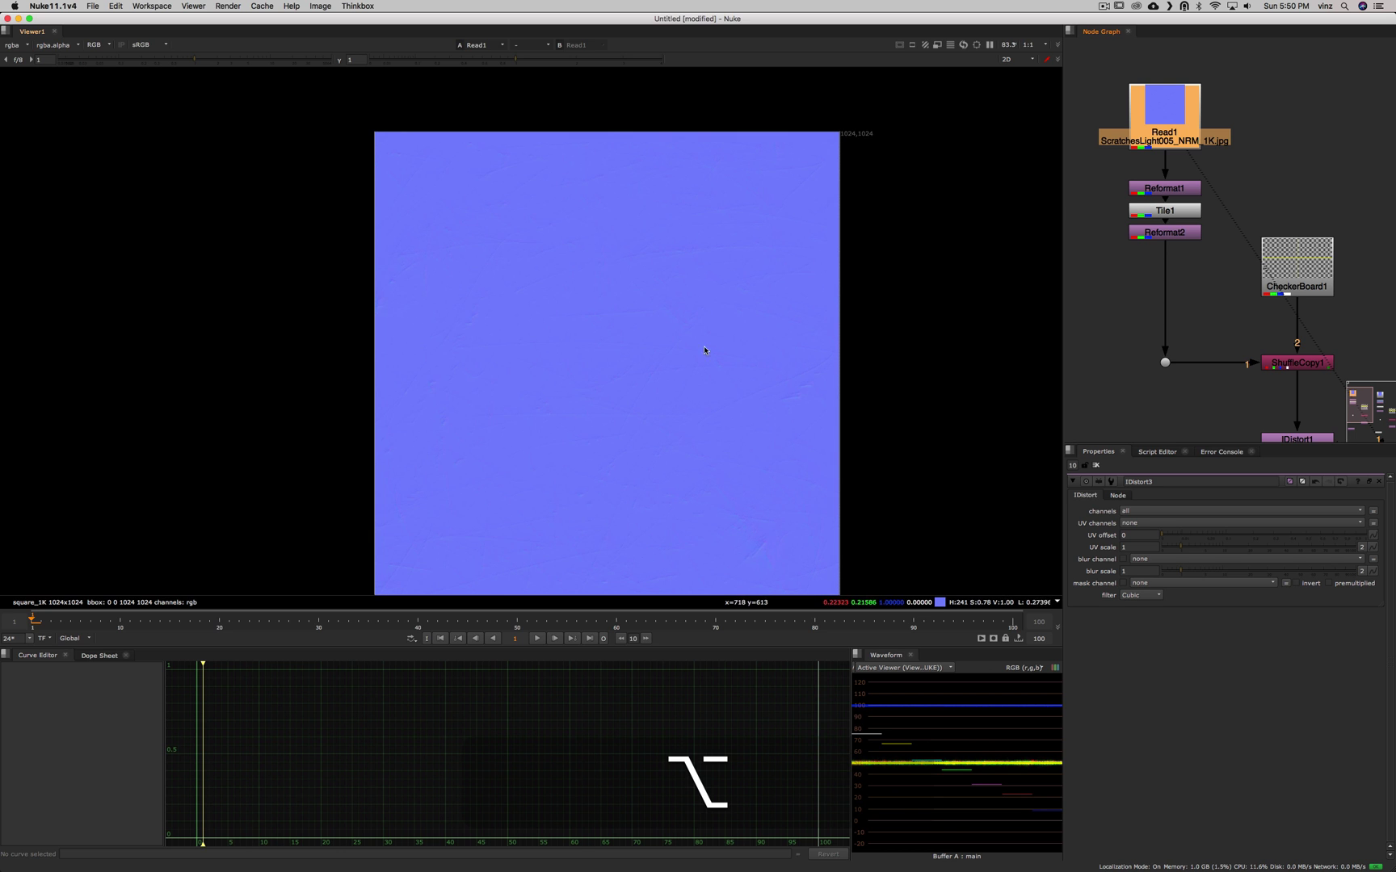
left_click_drag(704, 351, 713, 318, "alt")
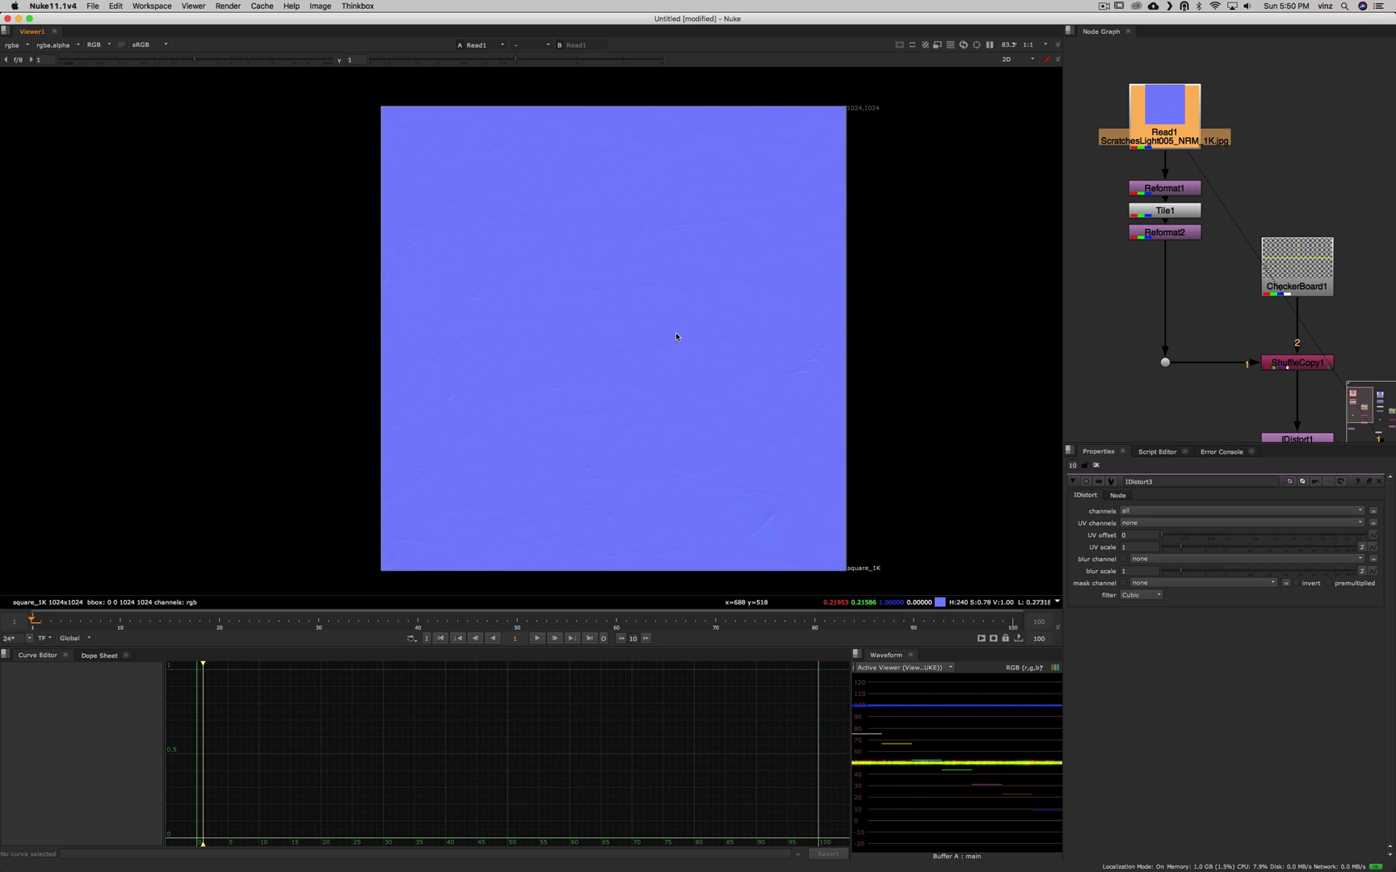
scroll(664, 330, "up", 6)
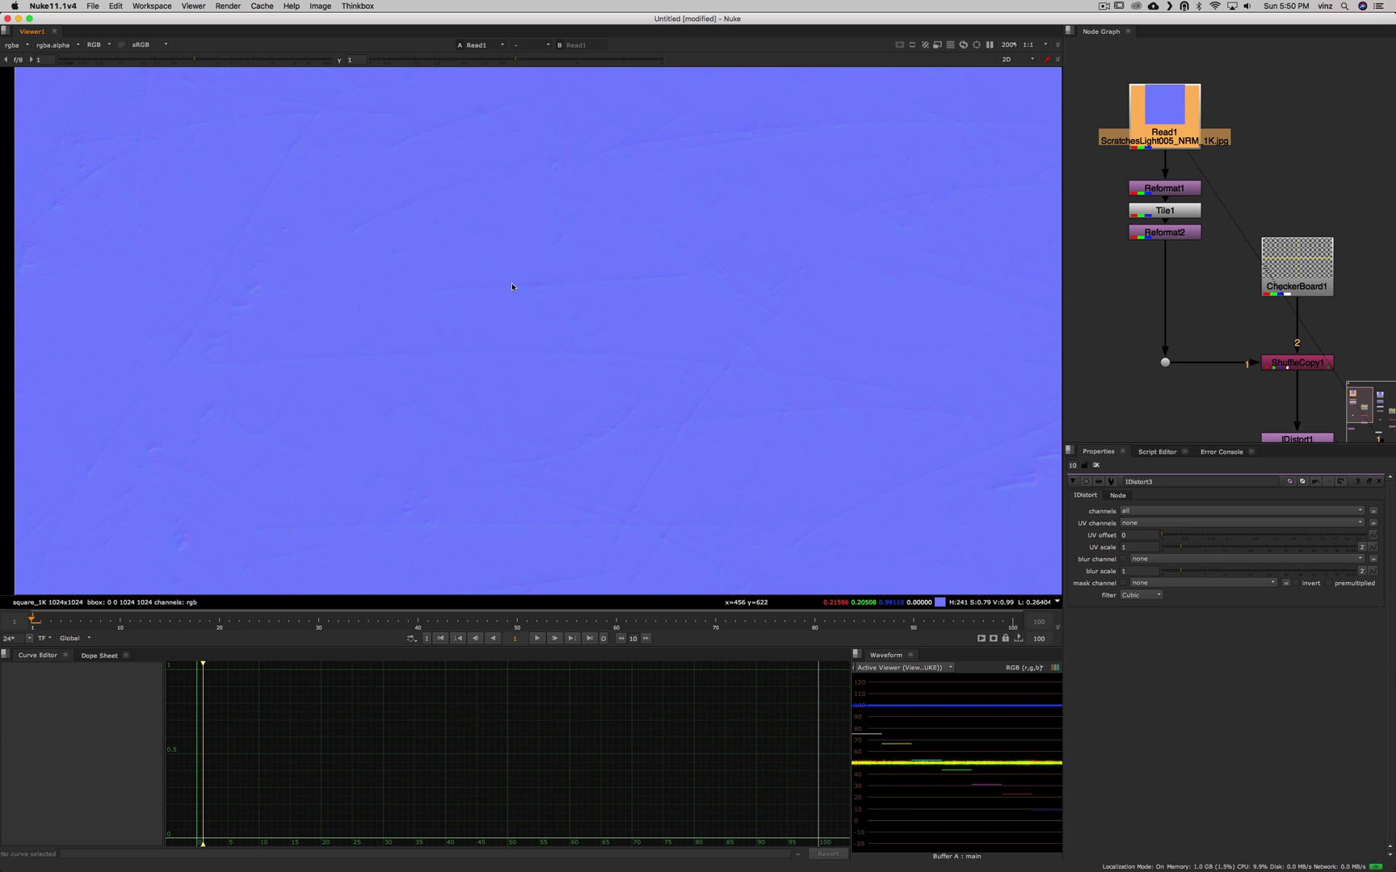
scroll(460, 275, "up", 4)
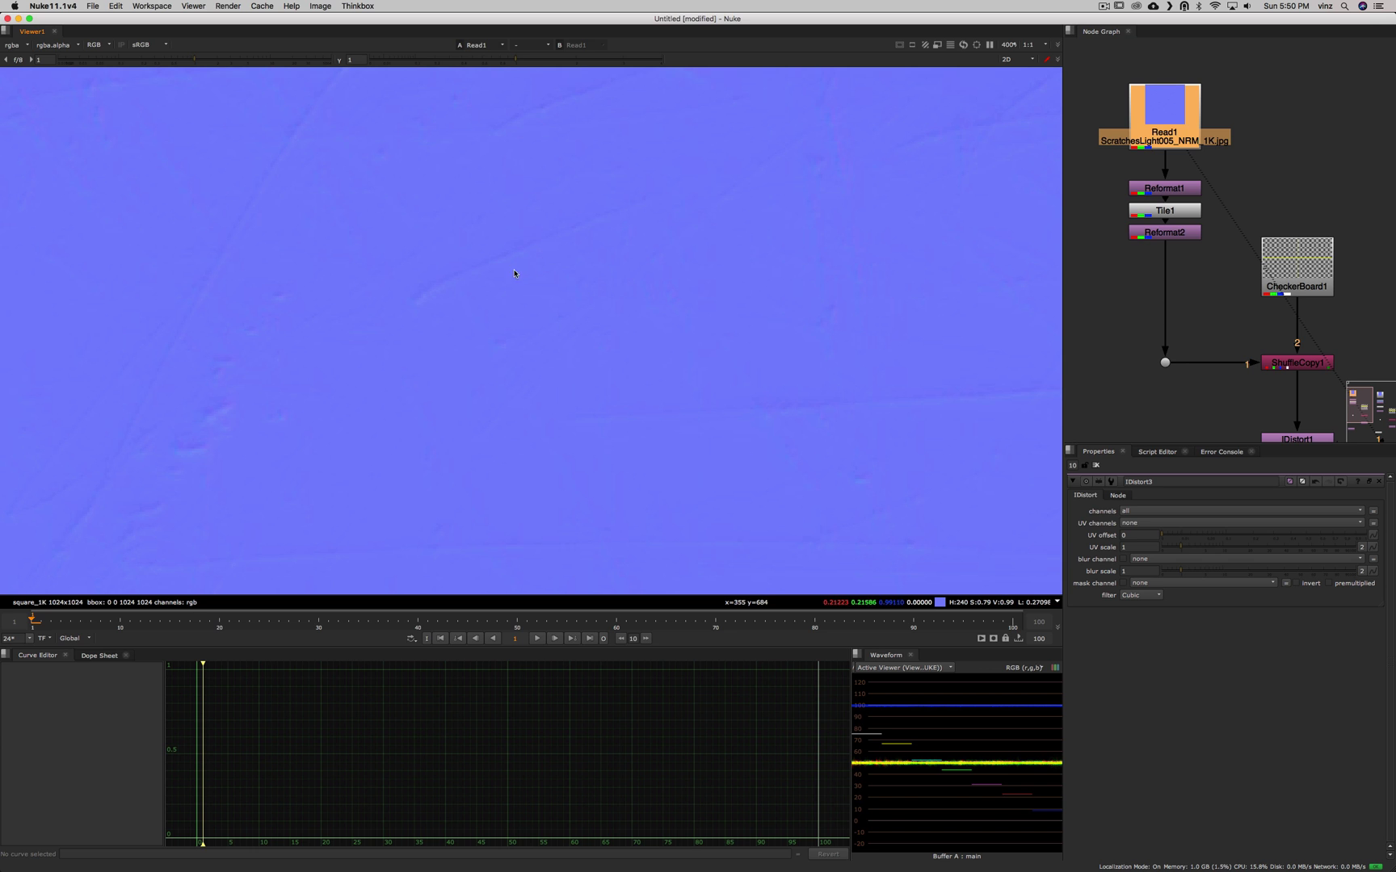
scroll(525, 274, "down", 8)
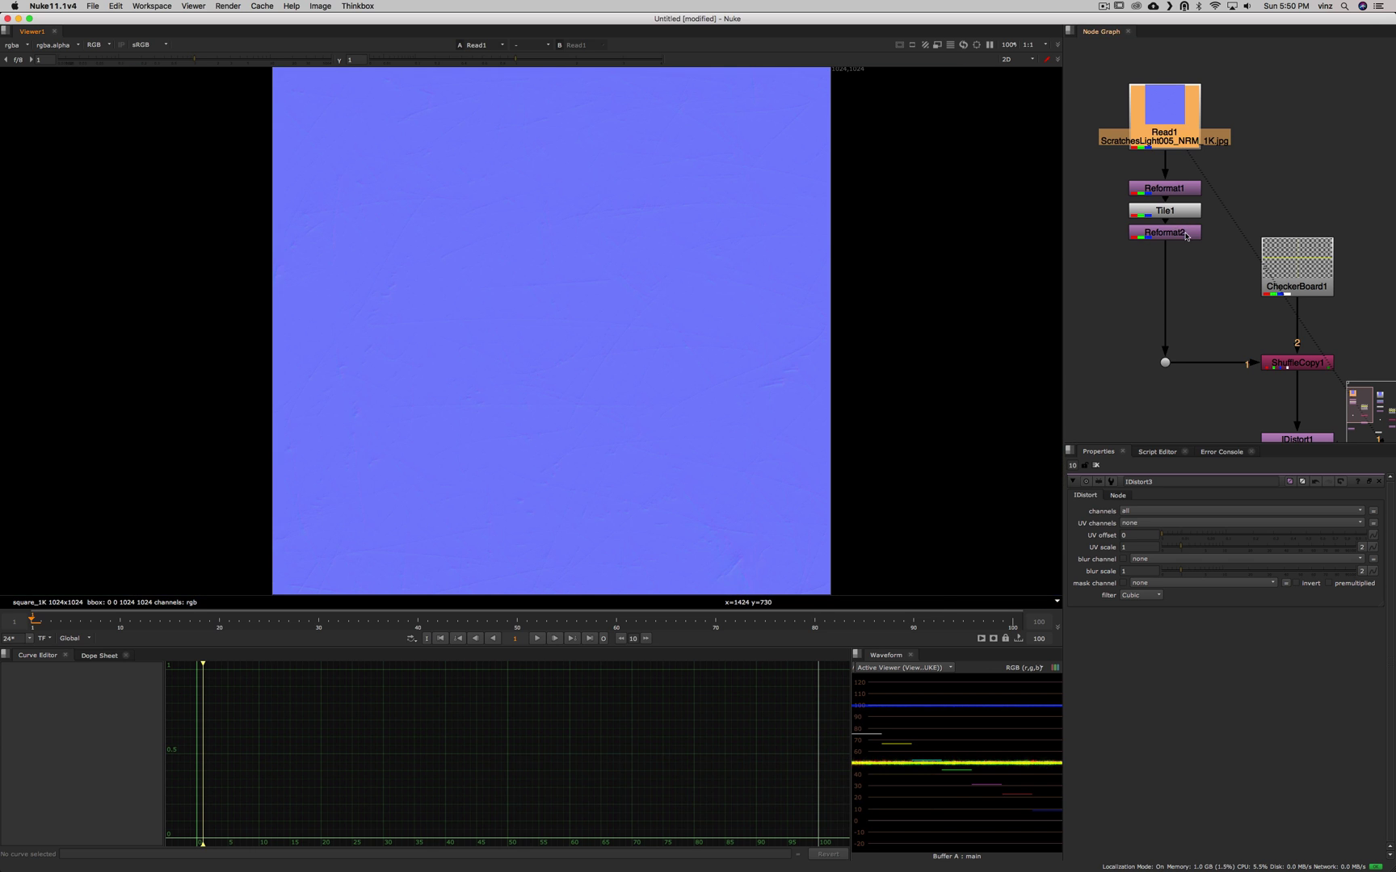
key("1")
left_click(716, 321, "alt")
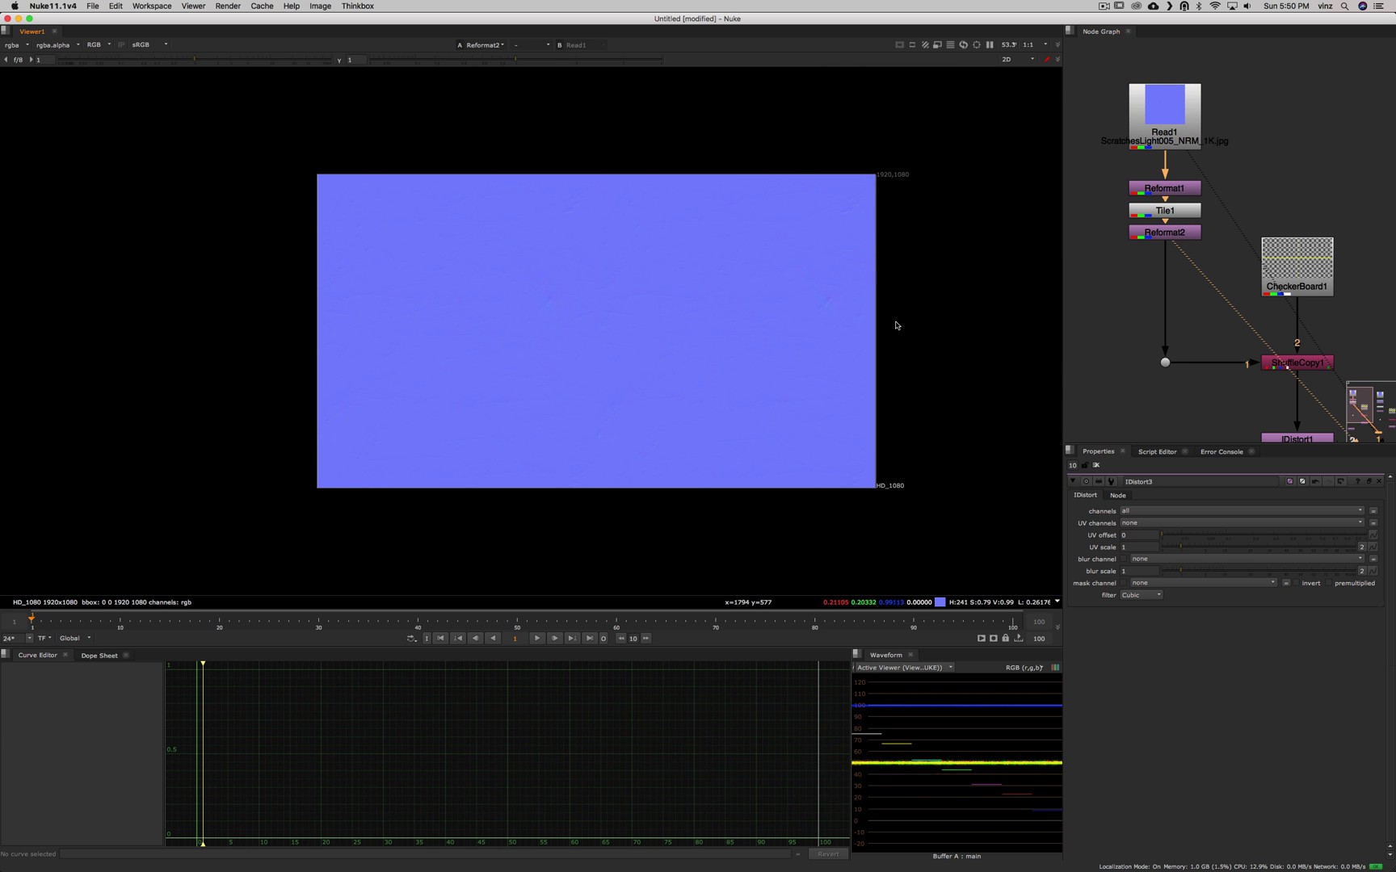
left_click(1297, 279)
left_click_drag(1297, 278, 1203, 255, "alt")
key("1")
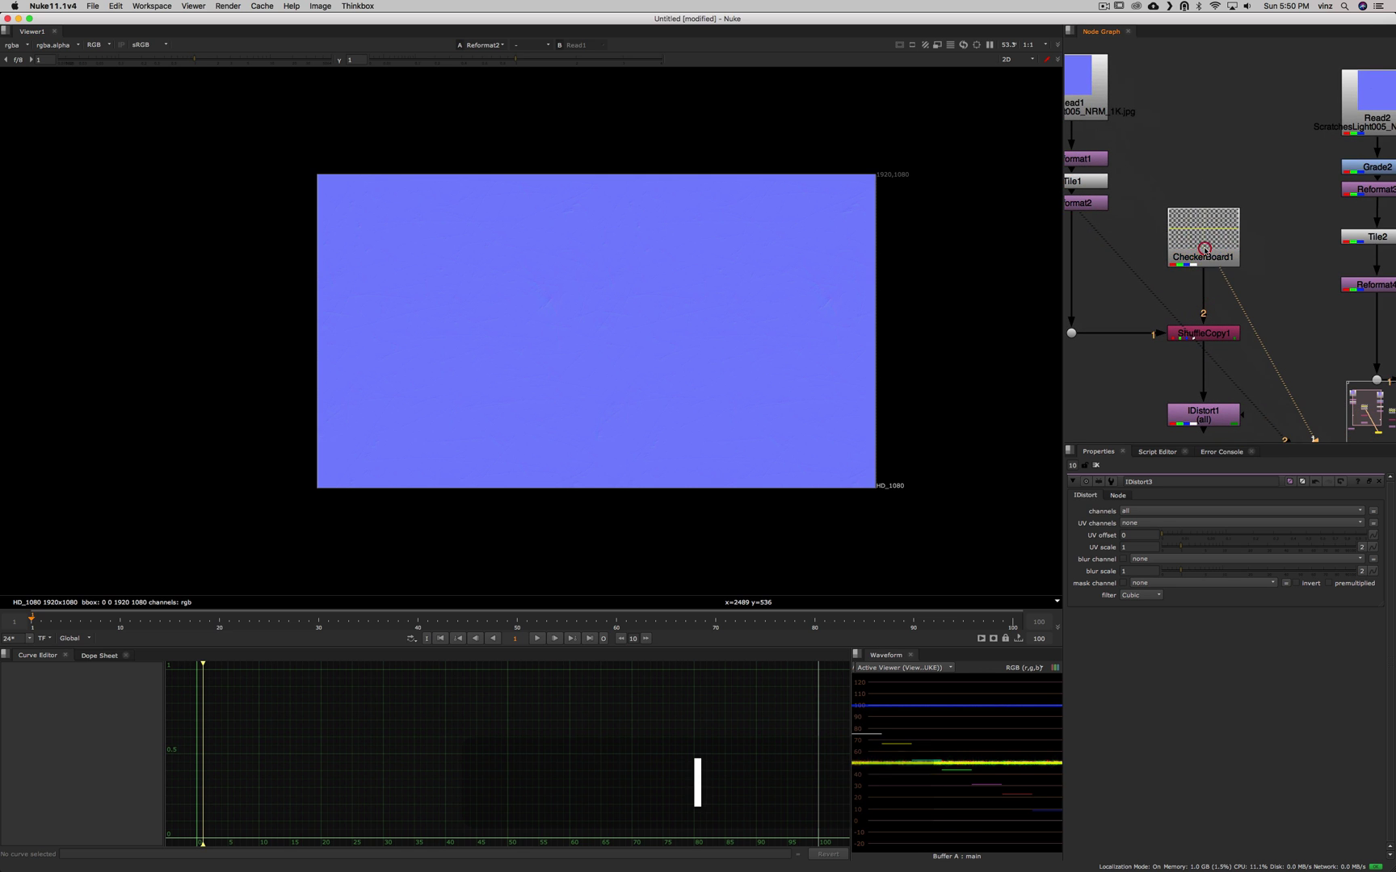
scroll(699, 311, "up", 2)
left_click_drag(1199, 338, 1217, 329, "alt")
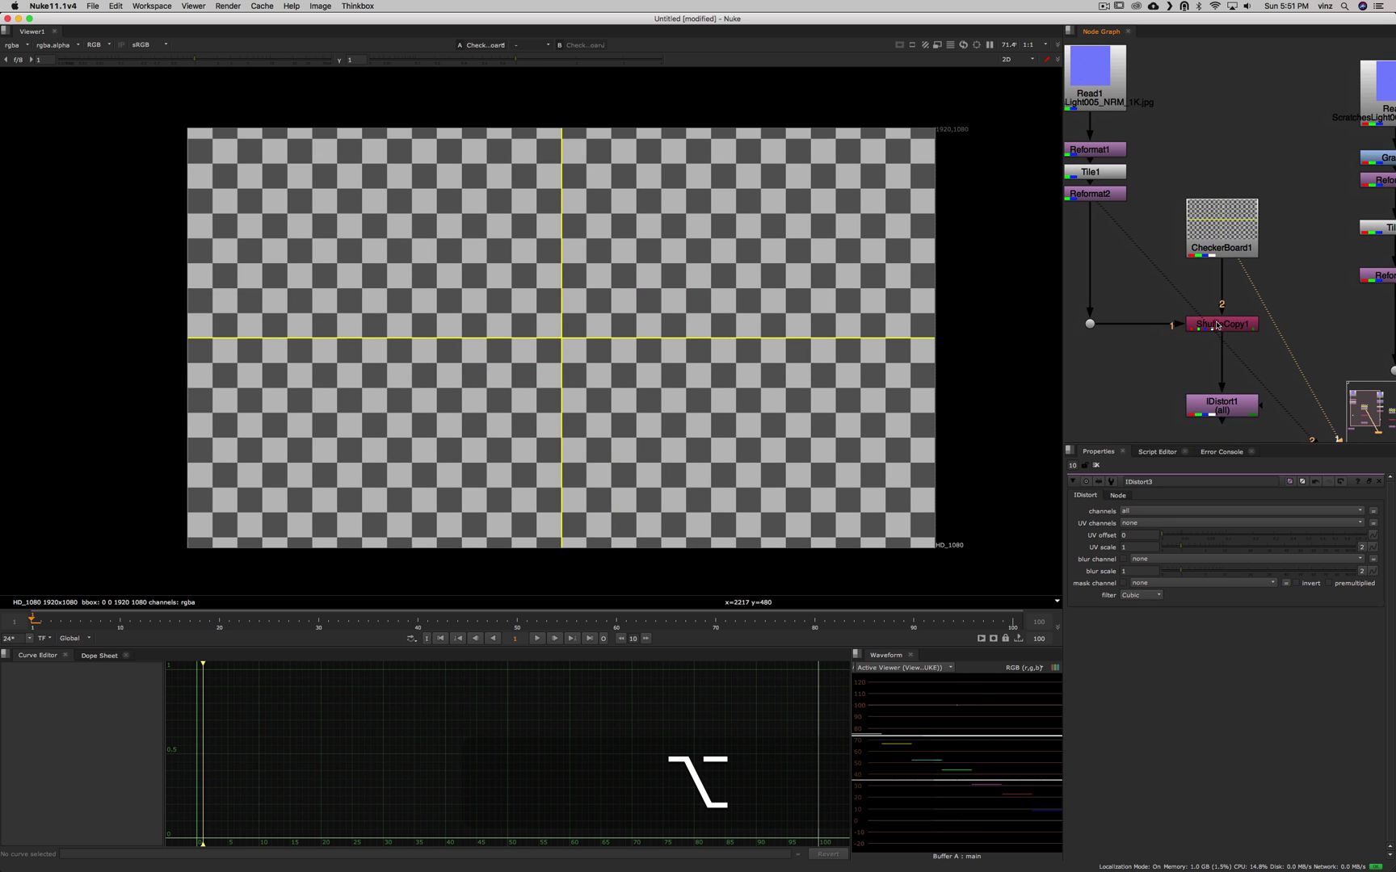
left_click(1217, 330)
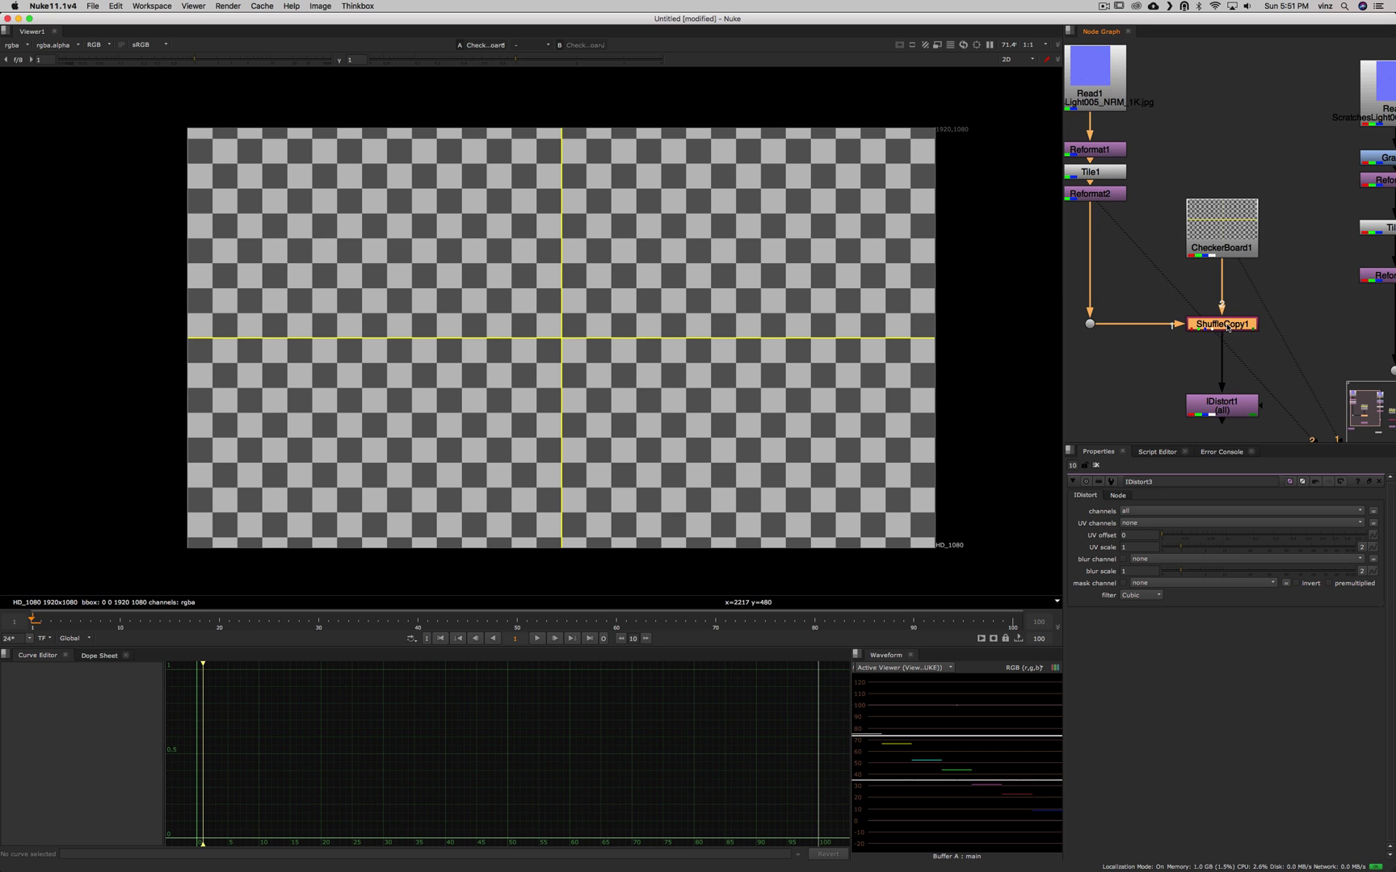
left_click(1095, 199)
key("1")
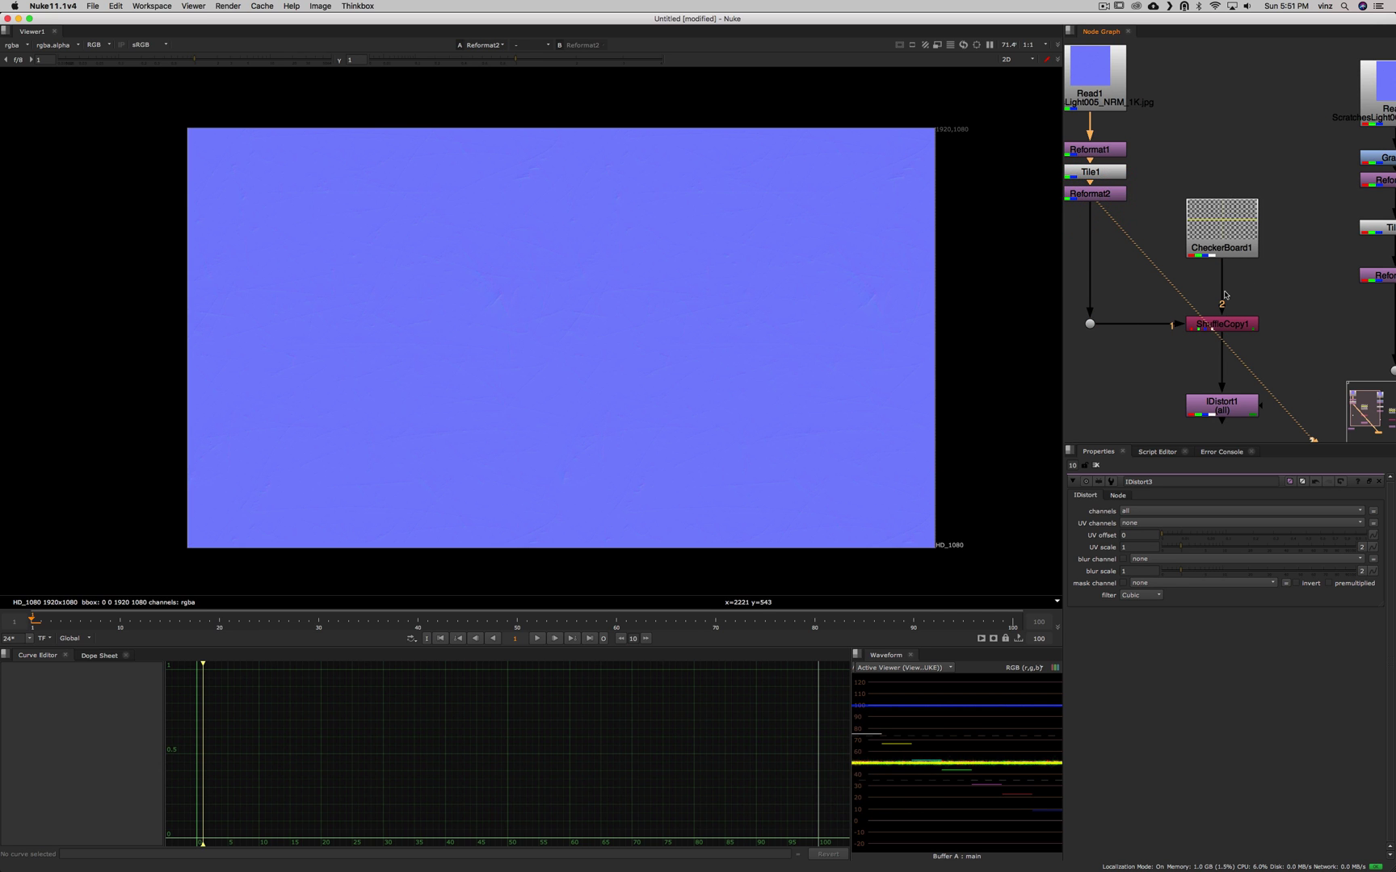
left_click(1222, 325)
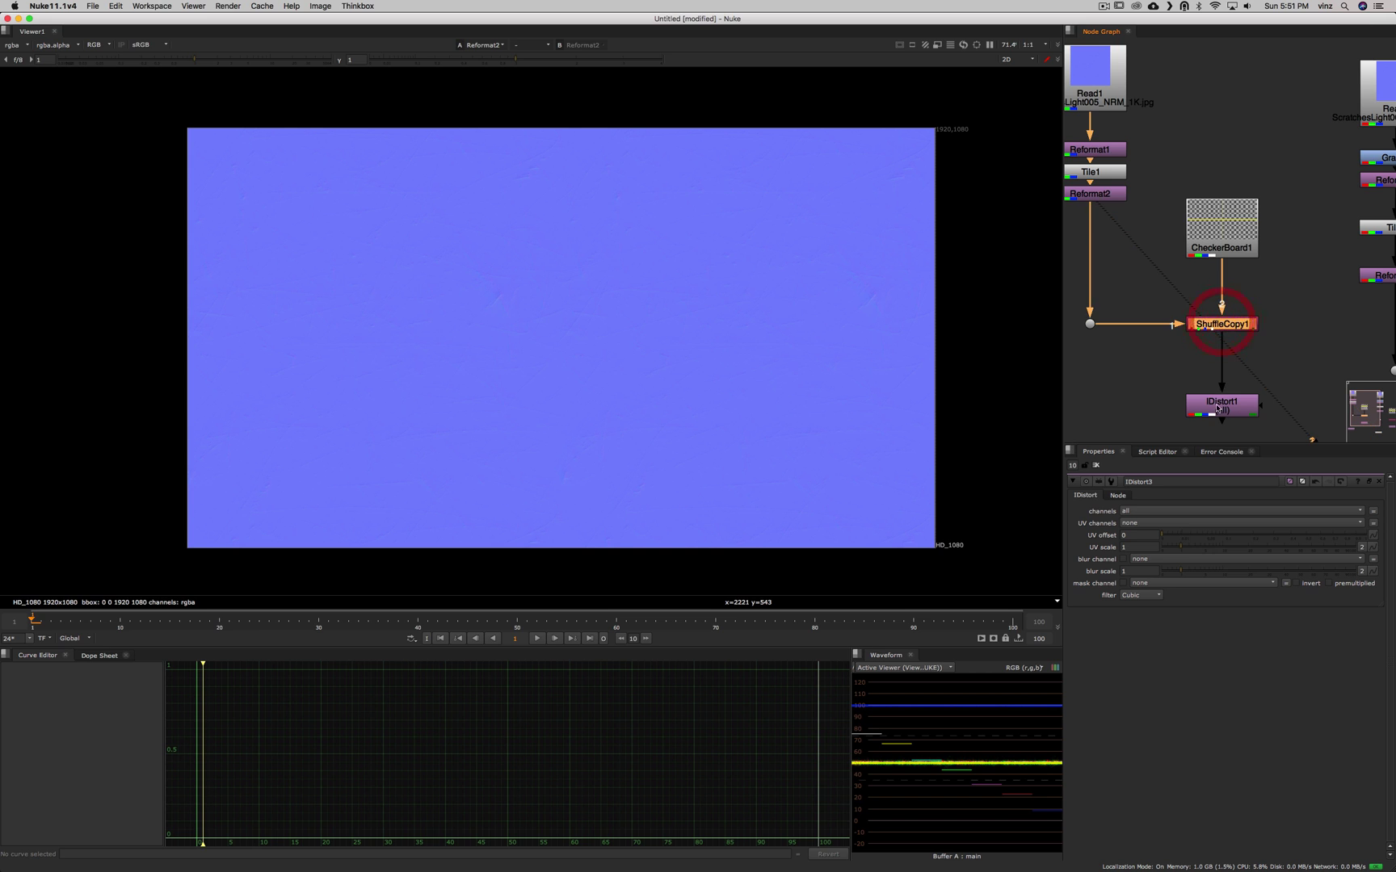
left_click(1219, 396)
left_click(1219, 393)
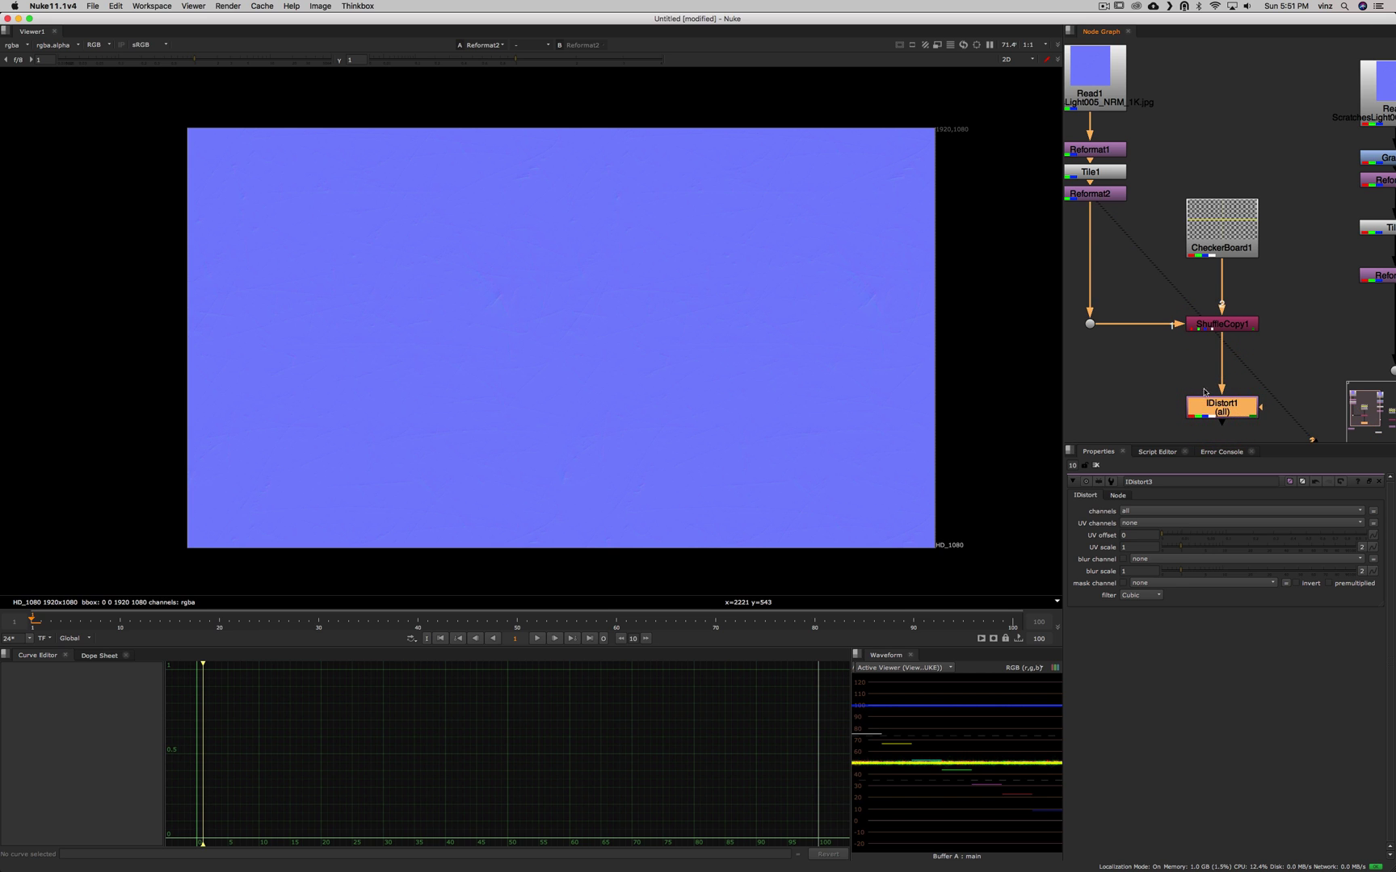
left_click(1272, 414)
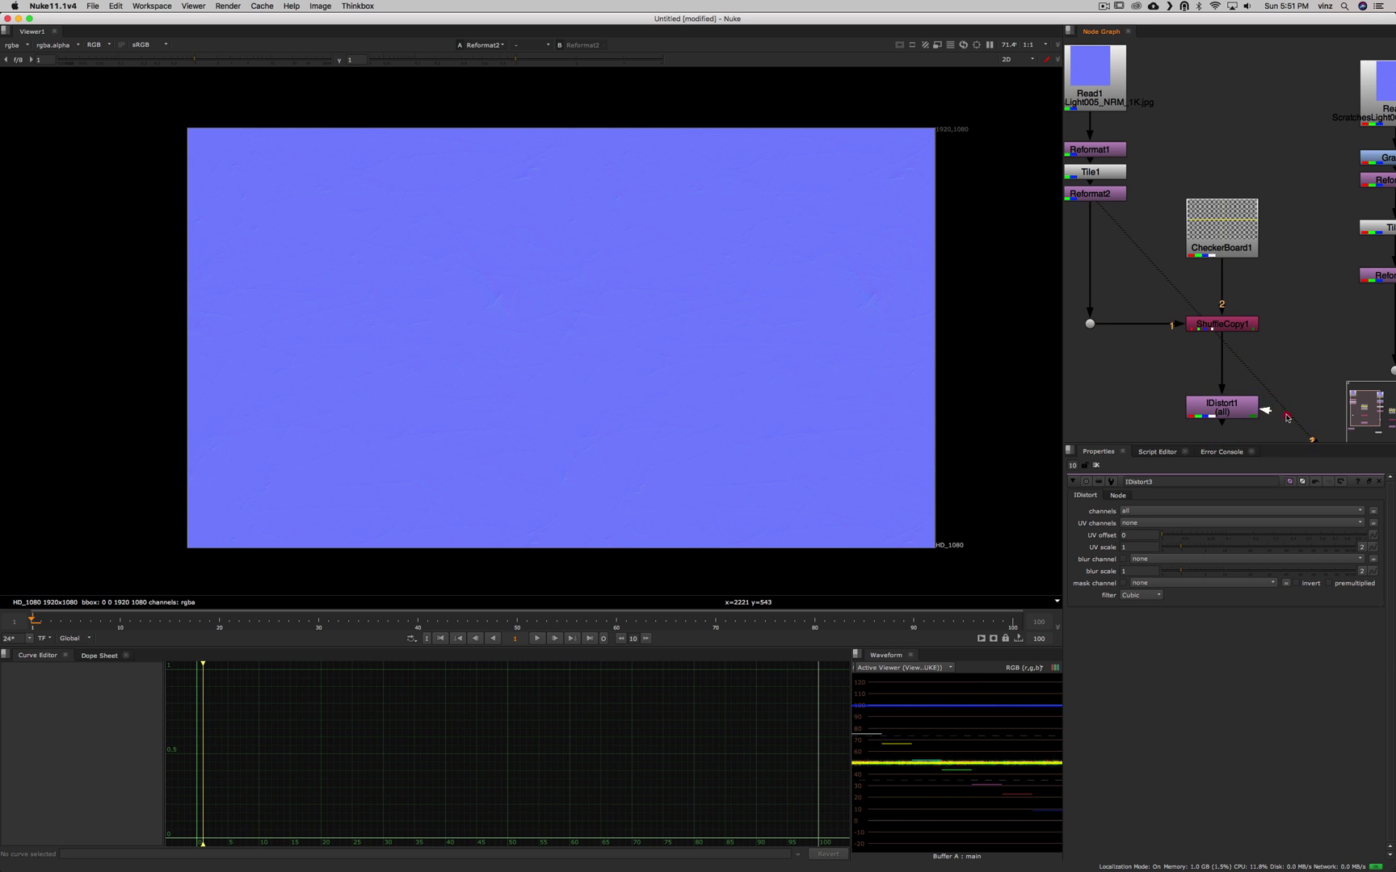
left_click(1278, 411)
In ShuffleCopy1's settings, begin a new output layer 'ua', then cancel to keep distort.
double_click(1226, 326)
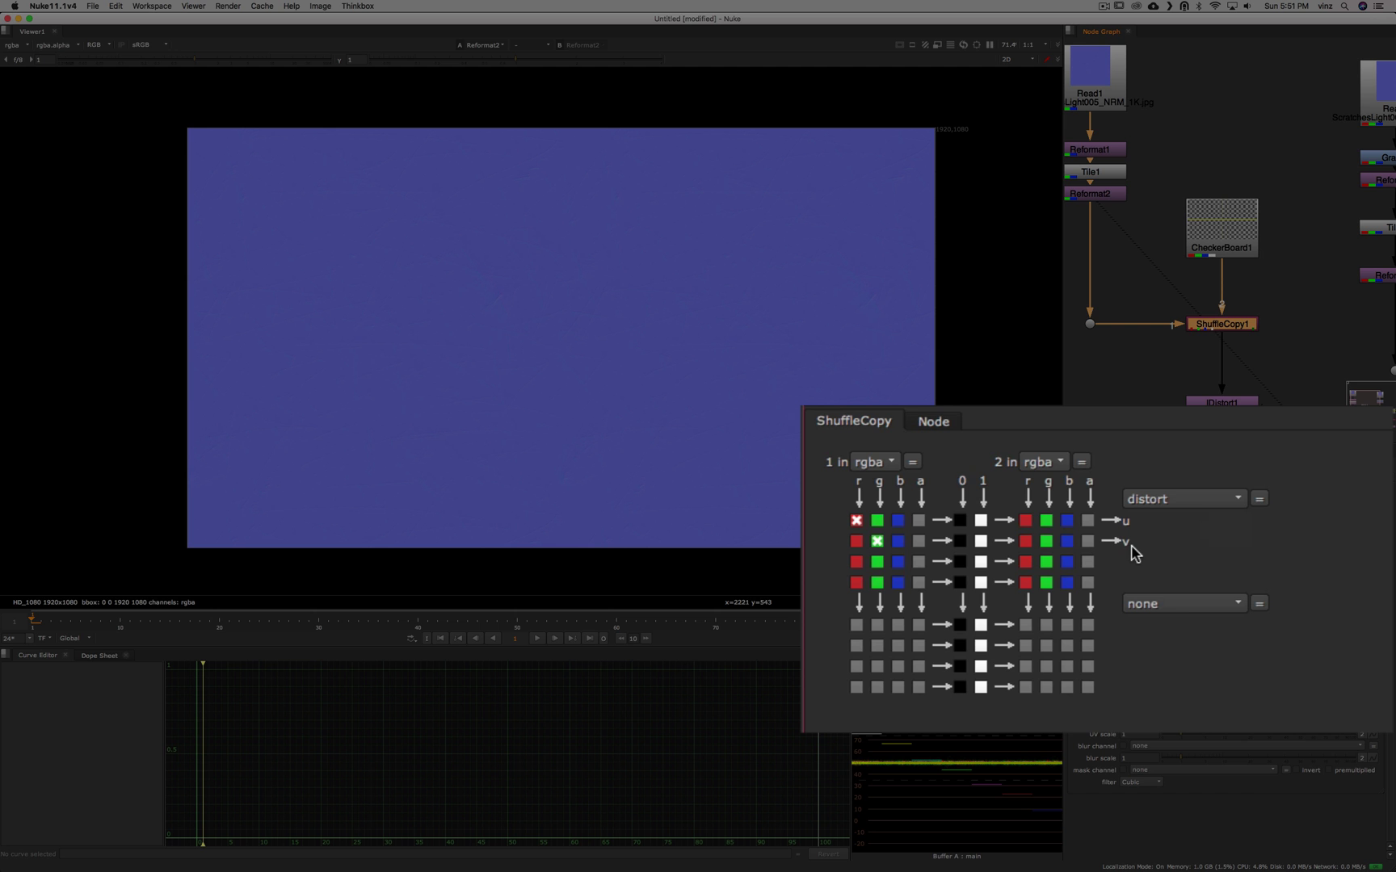
left_click(1220, 504)
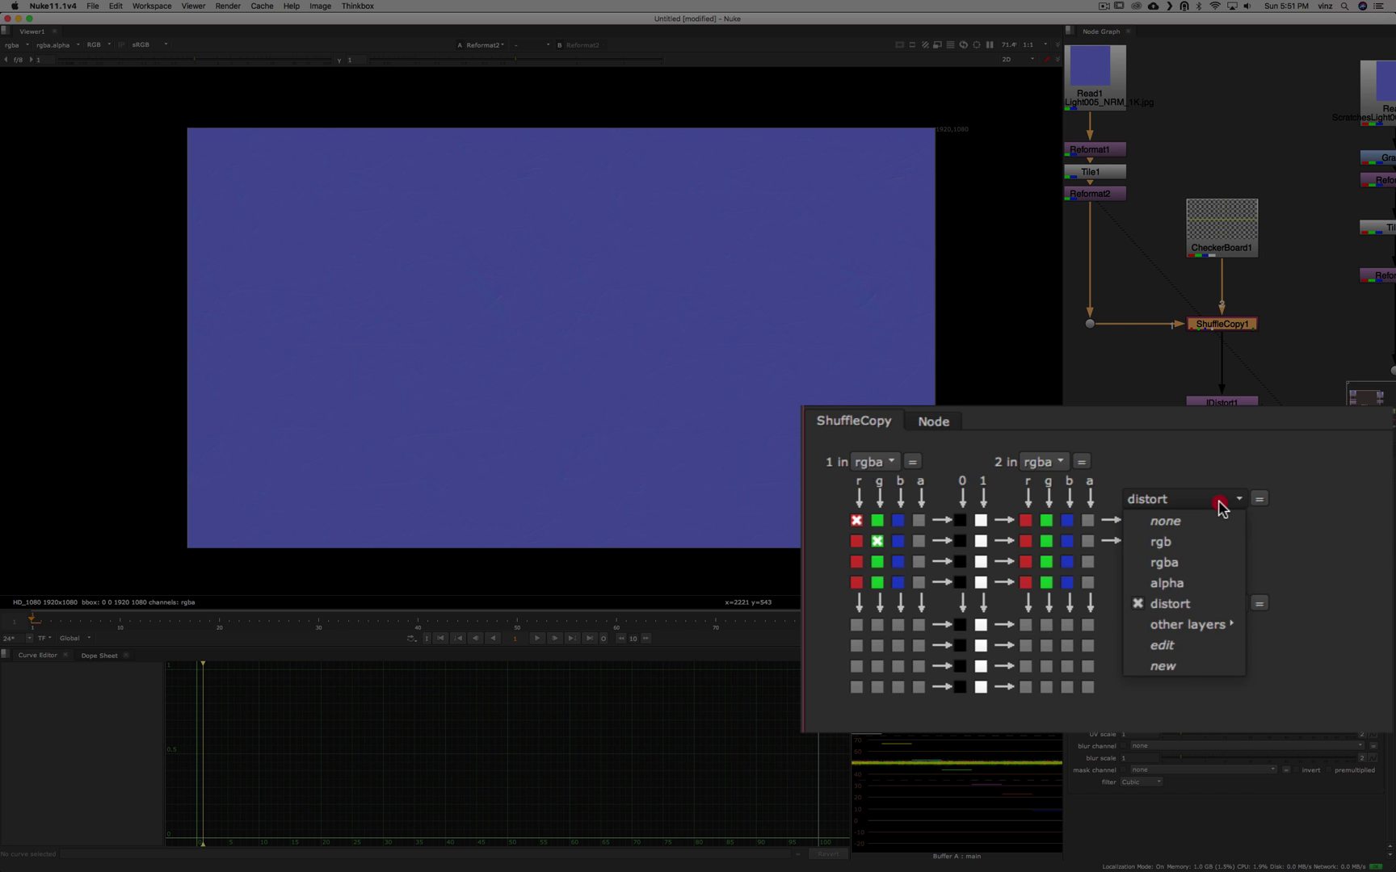
left_click(1203, 667)
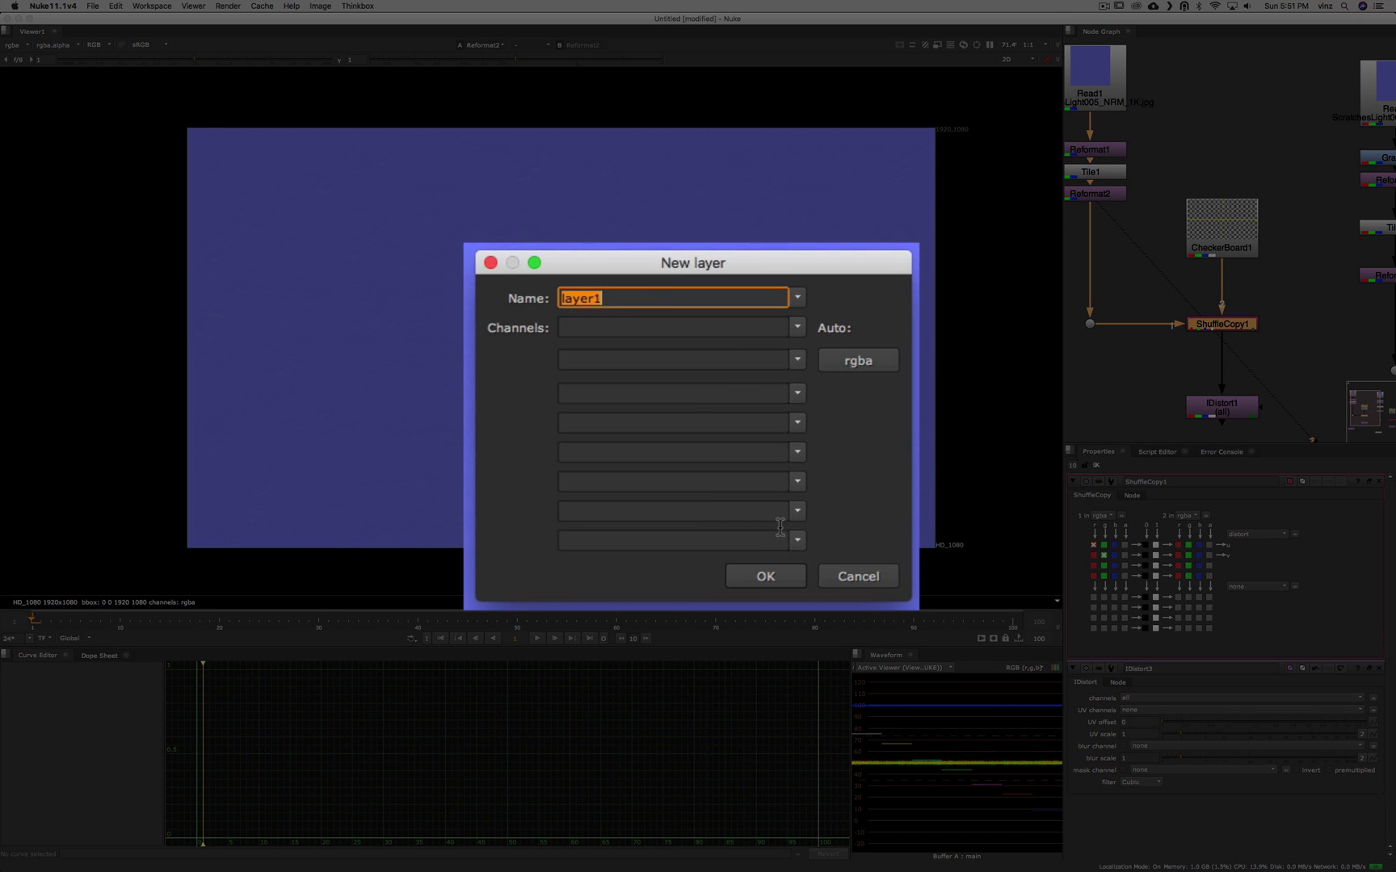
type("ua")
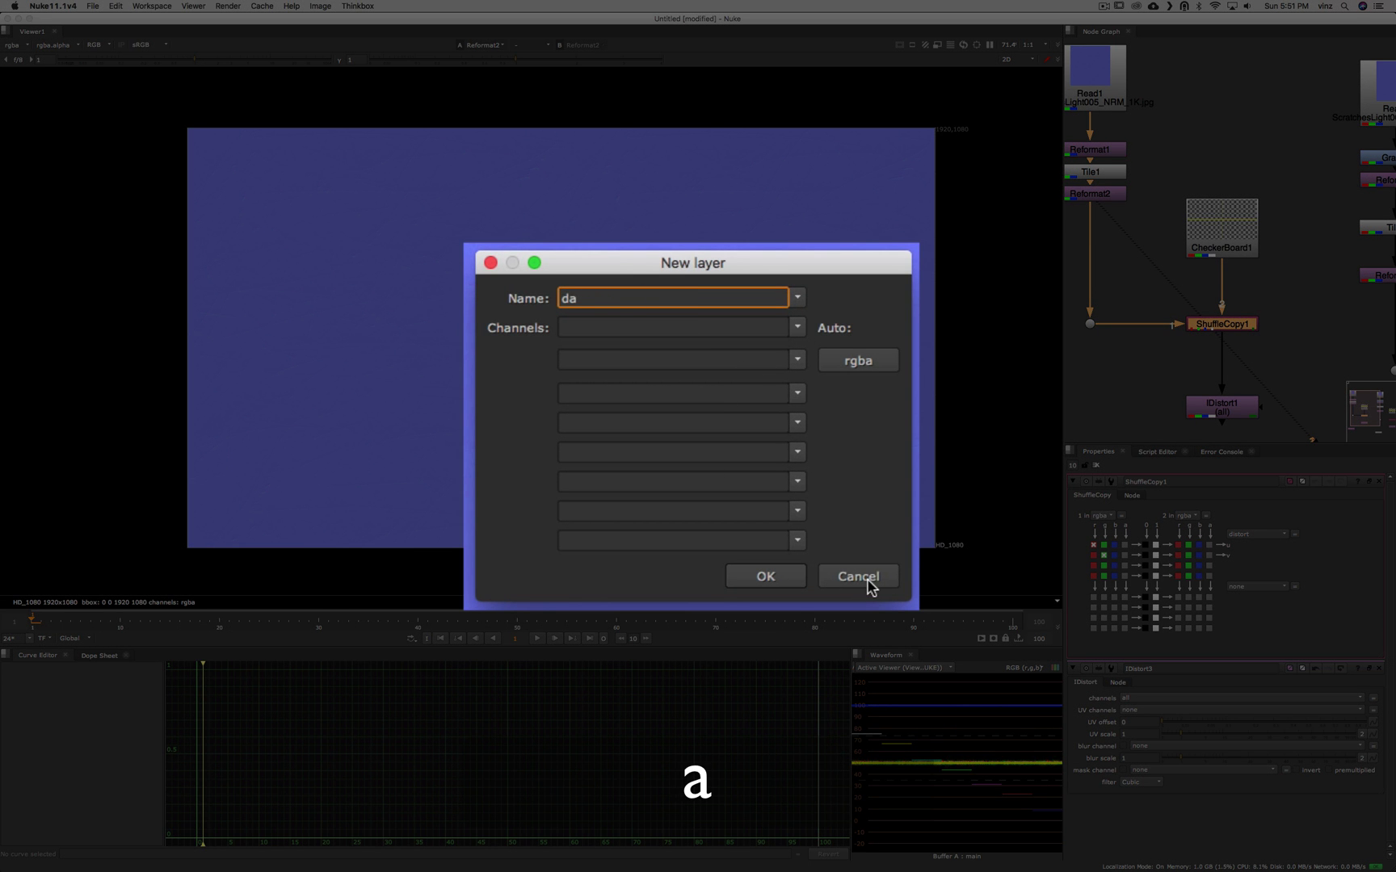
left_click(864, 577)
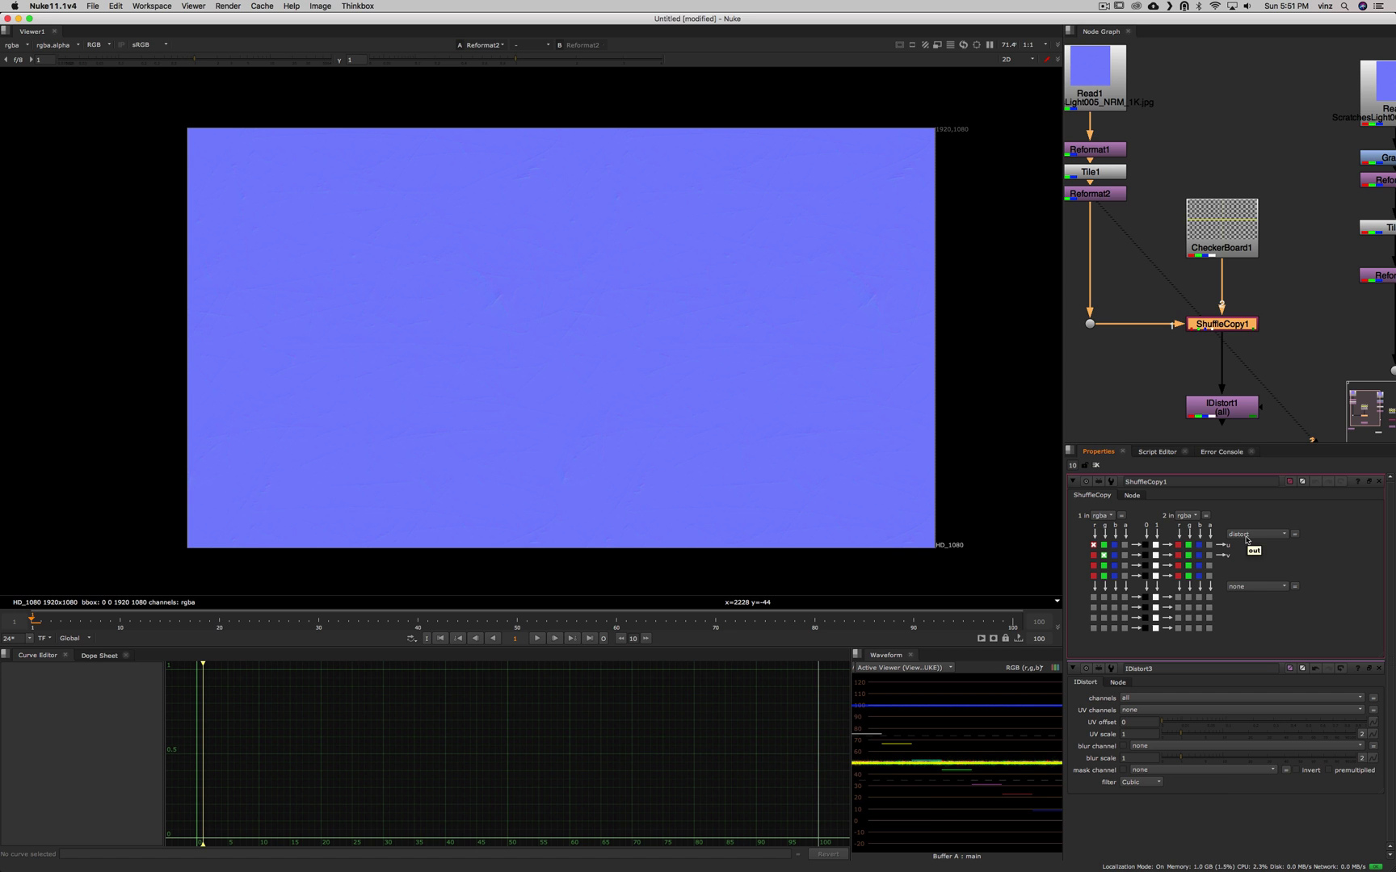
View ShuffleCopy1's output, inspect its distort layer, then switch the viewer back to rgba.
left_click(1224, 325)
key("1")
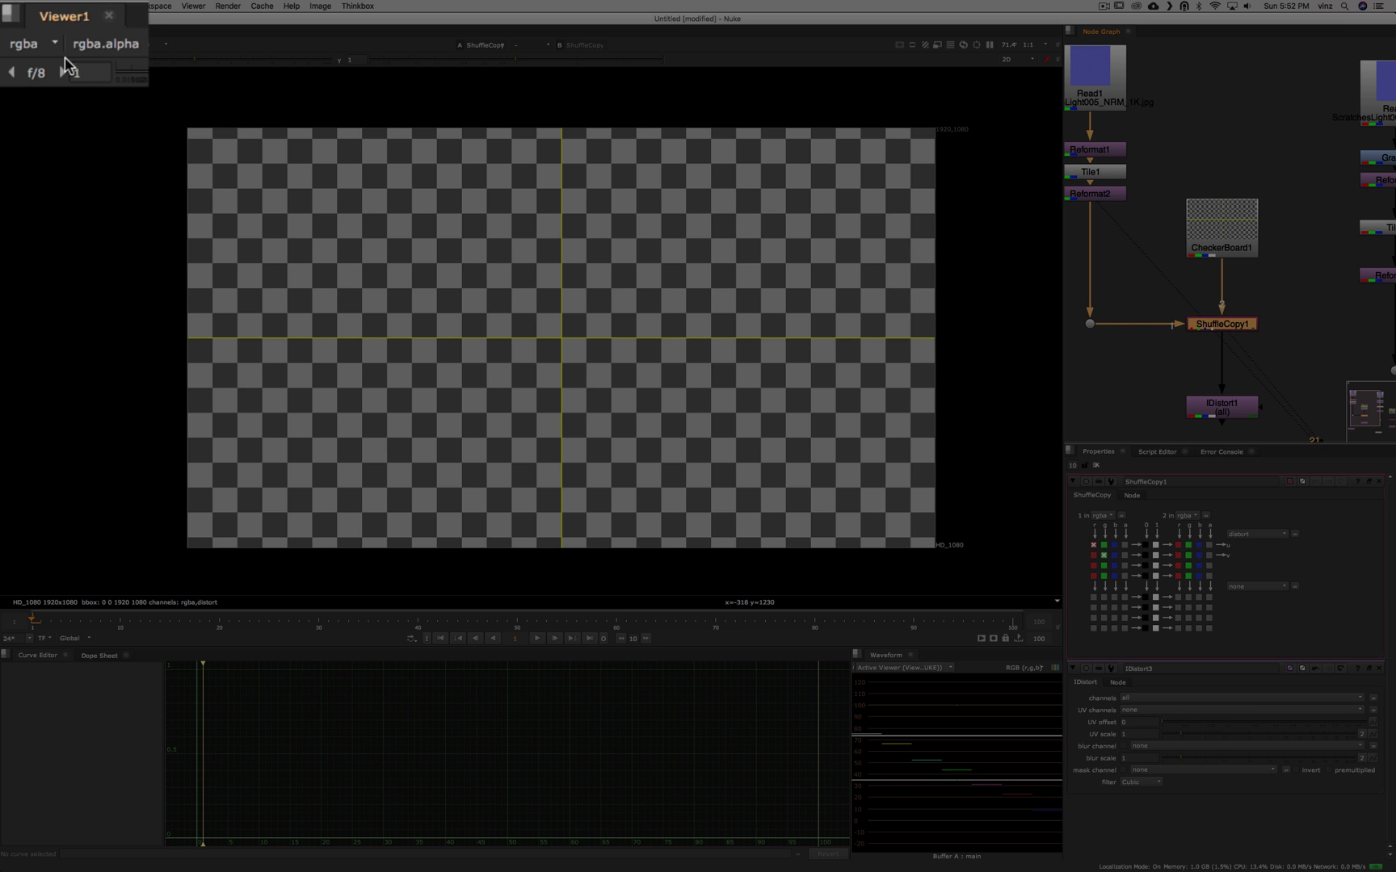
left_click(19, 44)
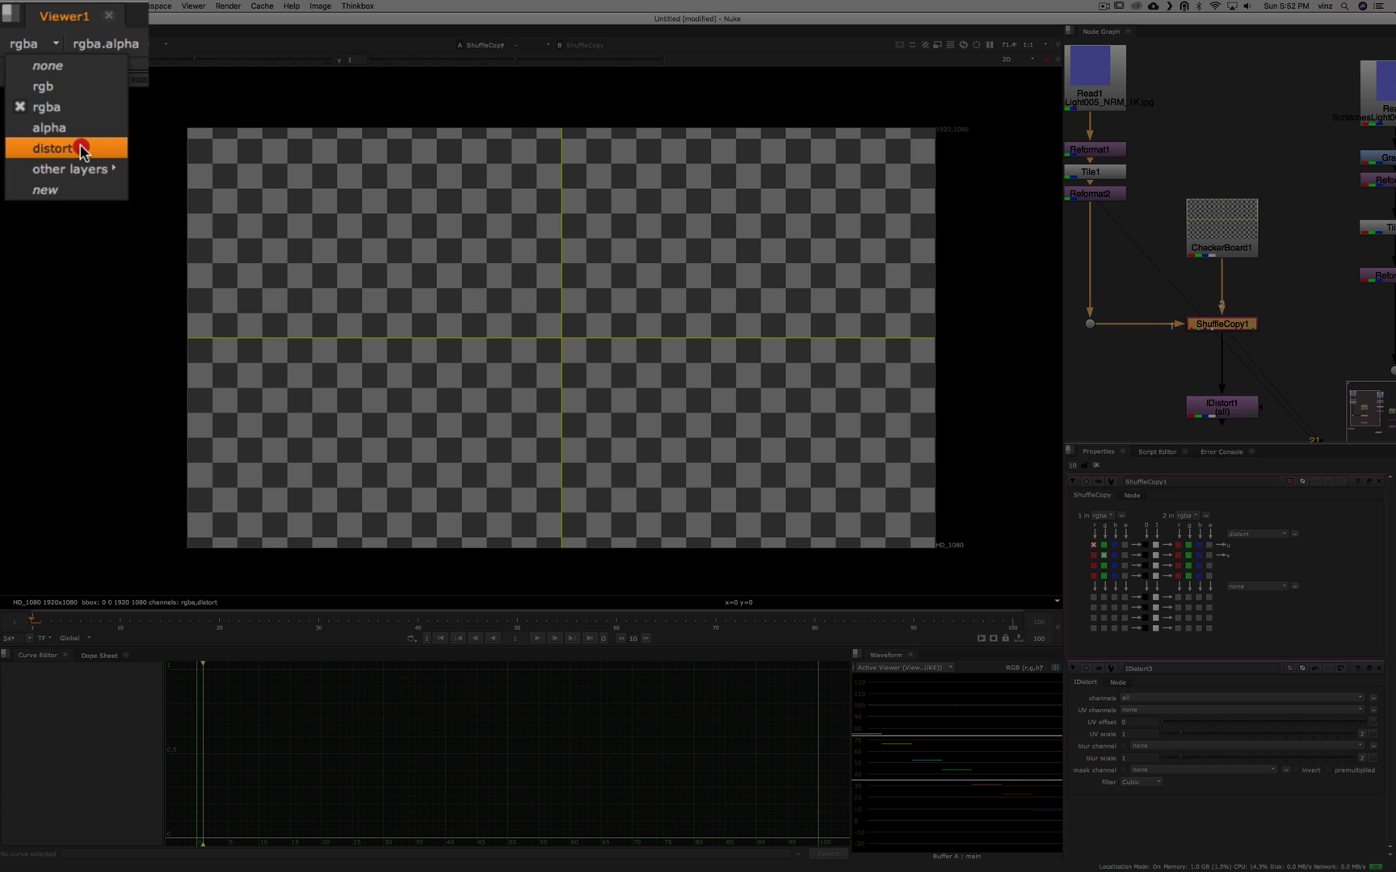
left_click(82, 150)
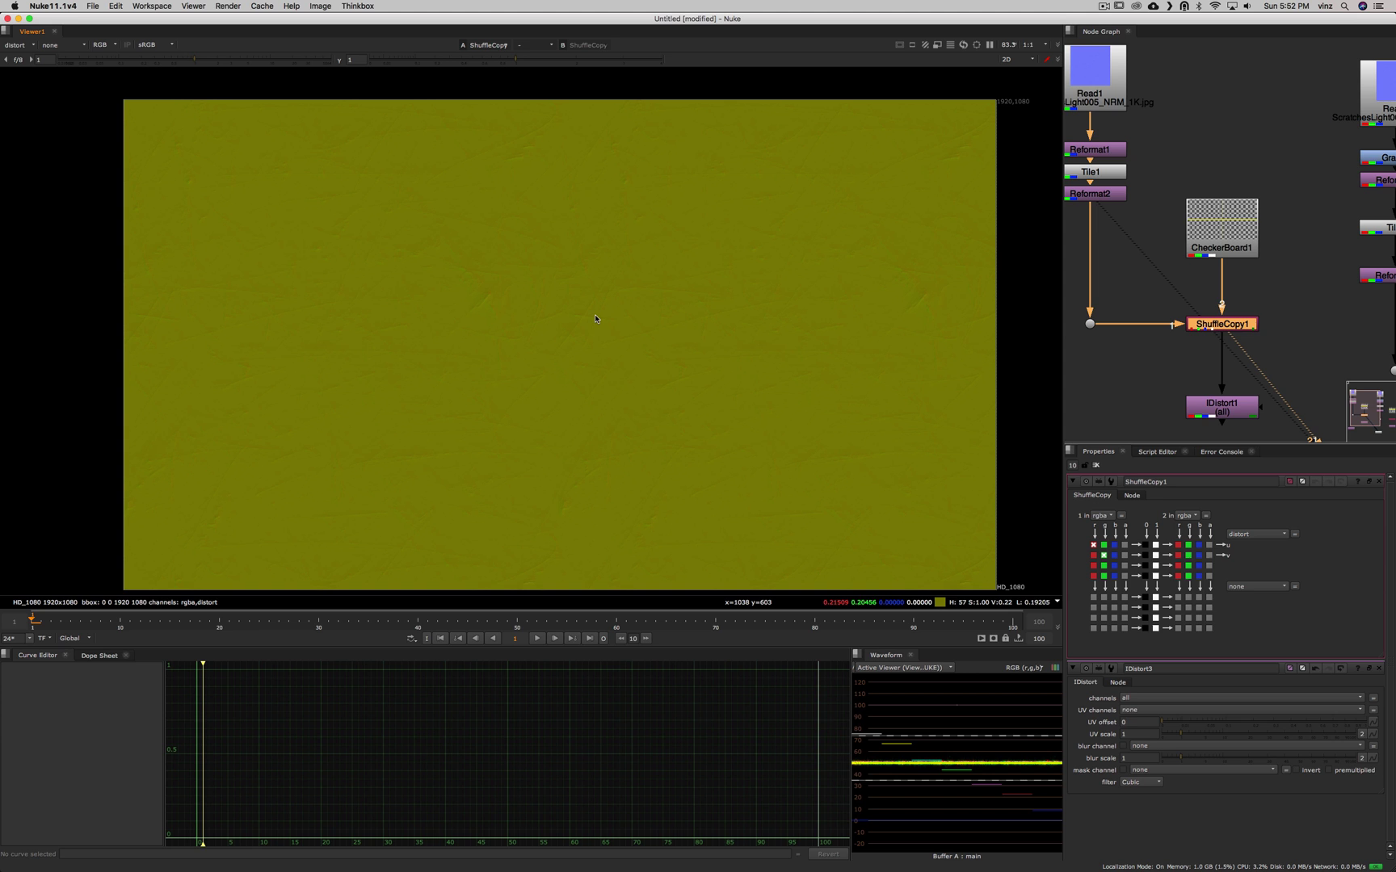
left_click(18, 44)
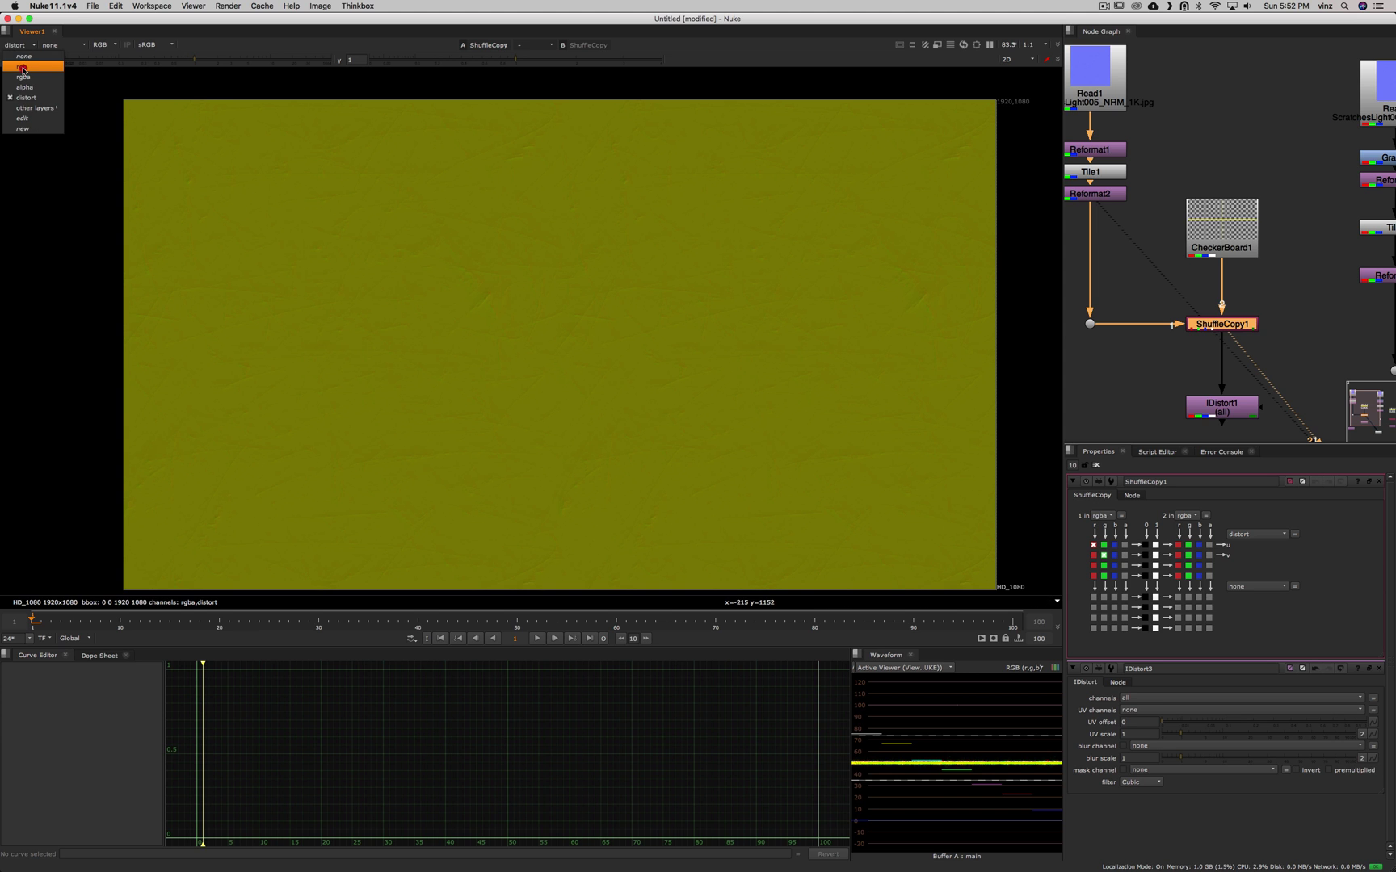
left_click(23, 76)
key("alt")
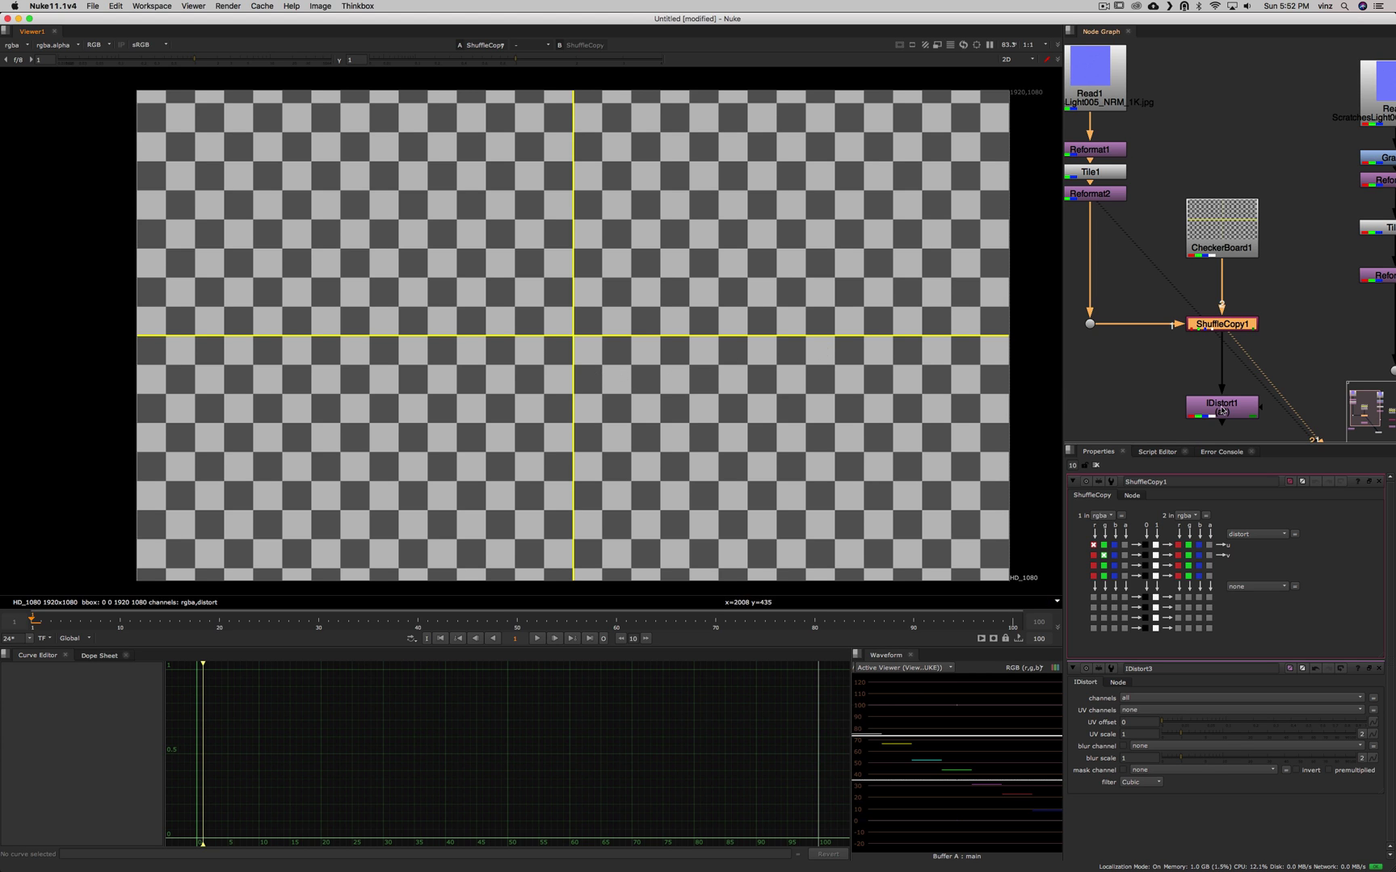
View IDistort1 and set its UV offset to 0 and UV scale to 1.
left_click(1226, 325)
left_click(1228, 411)
key("1")
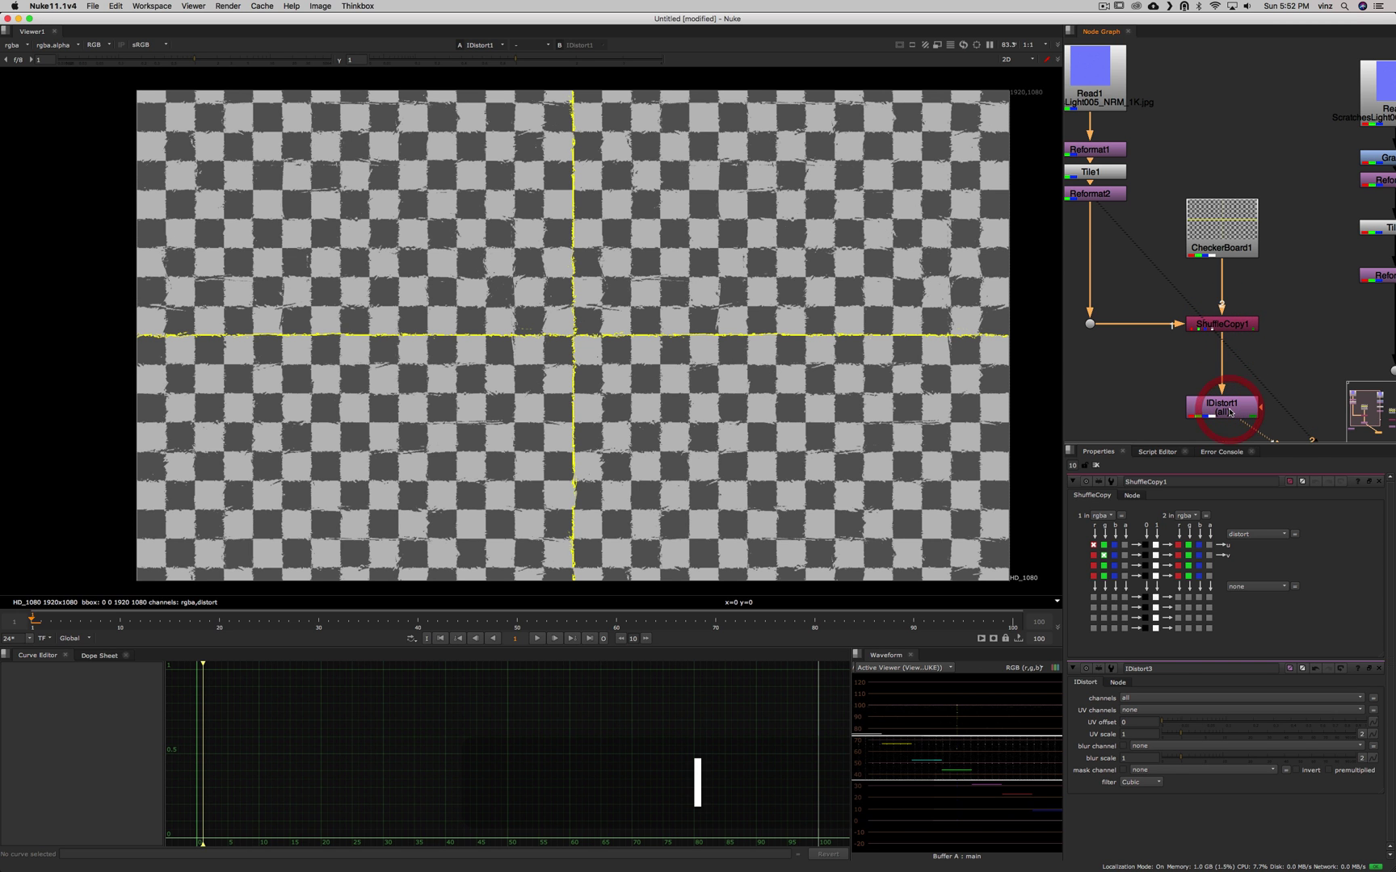
double_click(1222, 408)
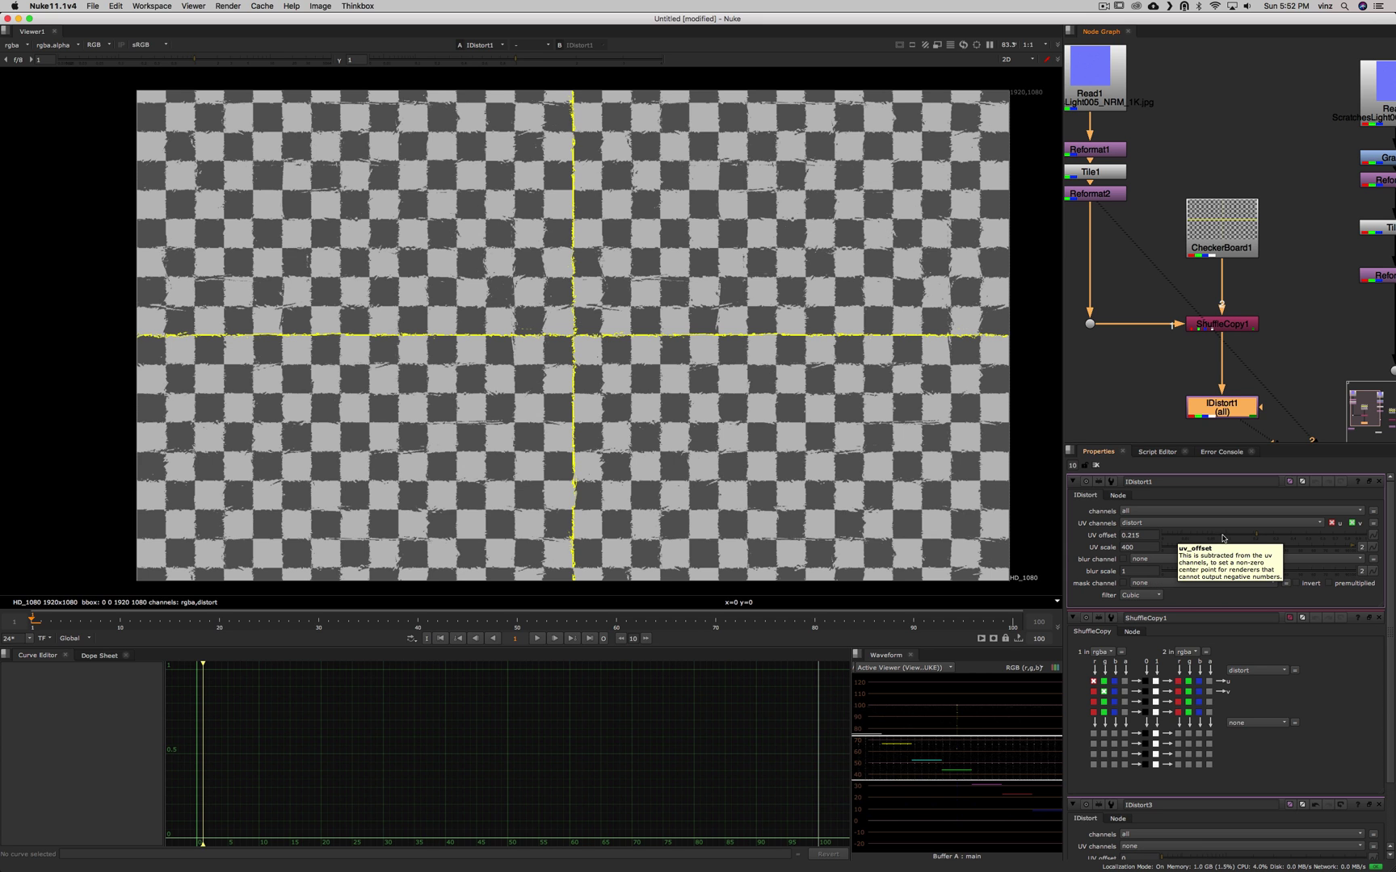
left_click_drag(1232, 539, 1074, 541)
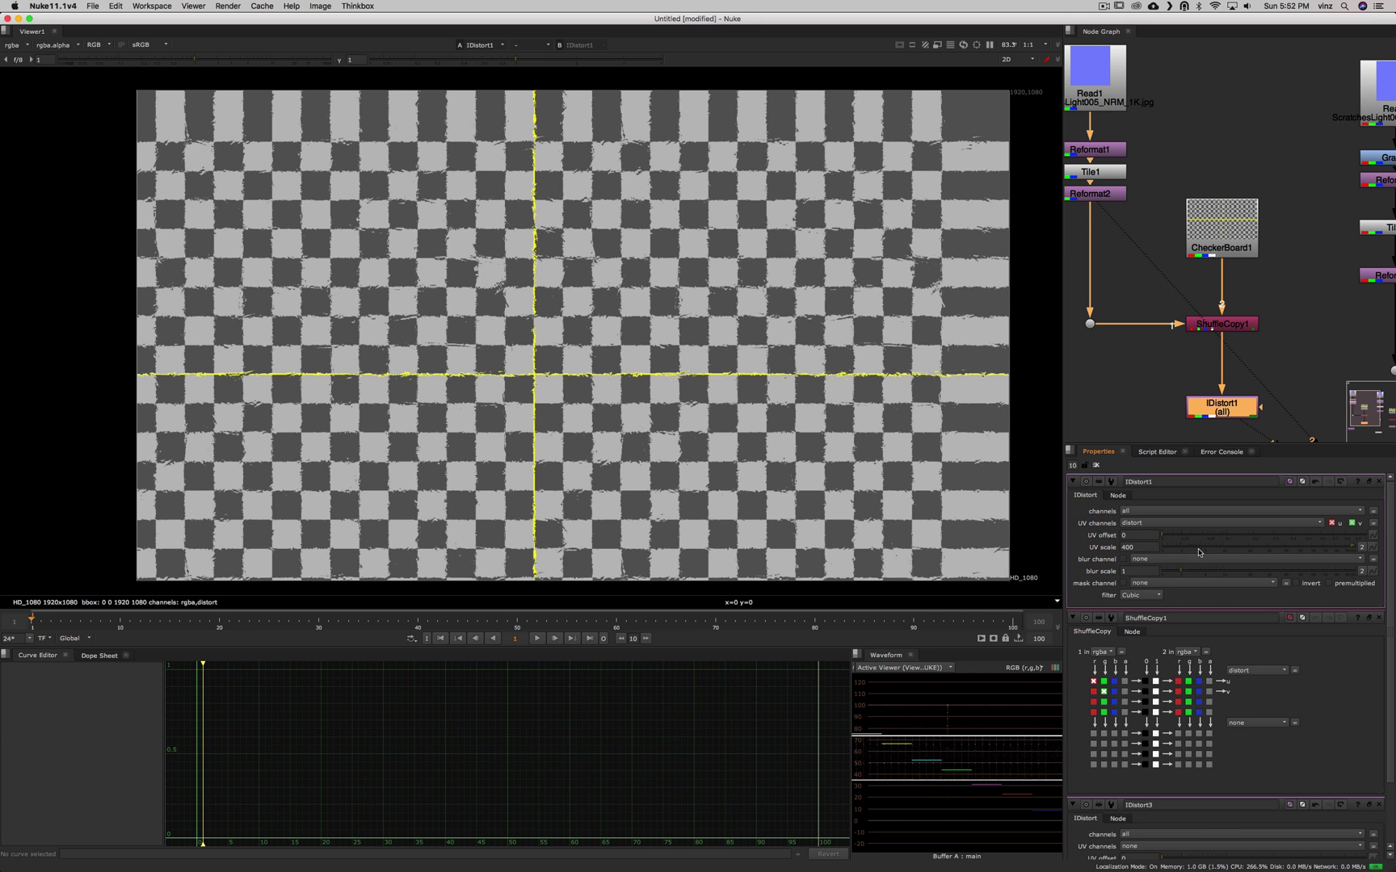
key("Tab")
type("1")
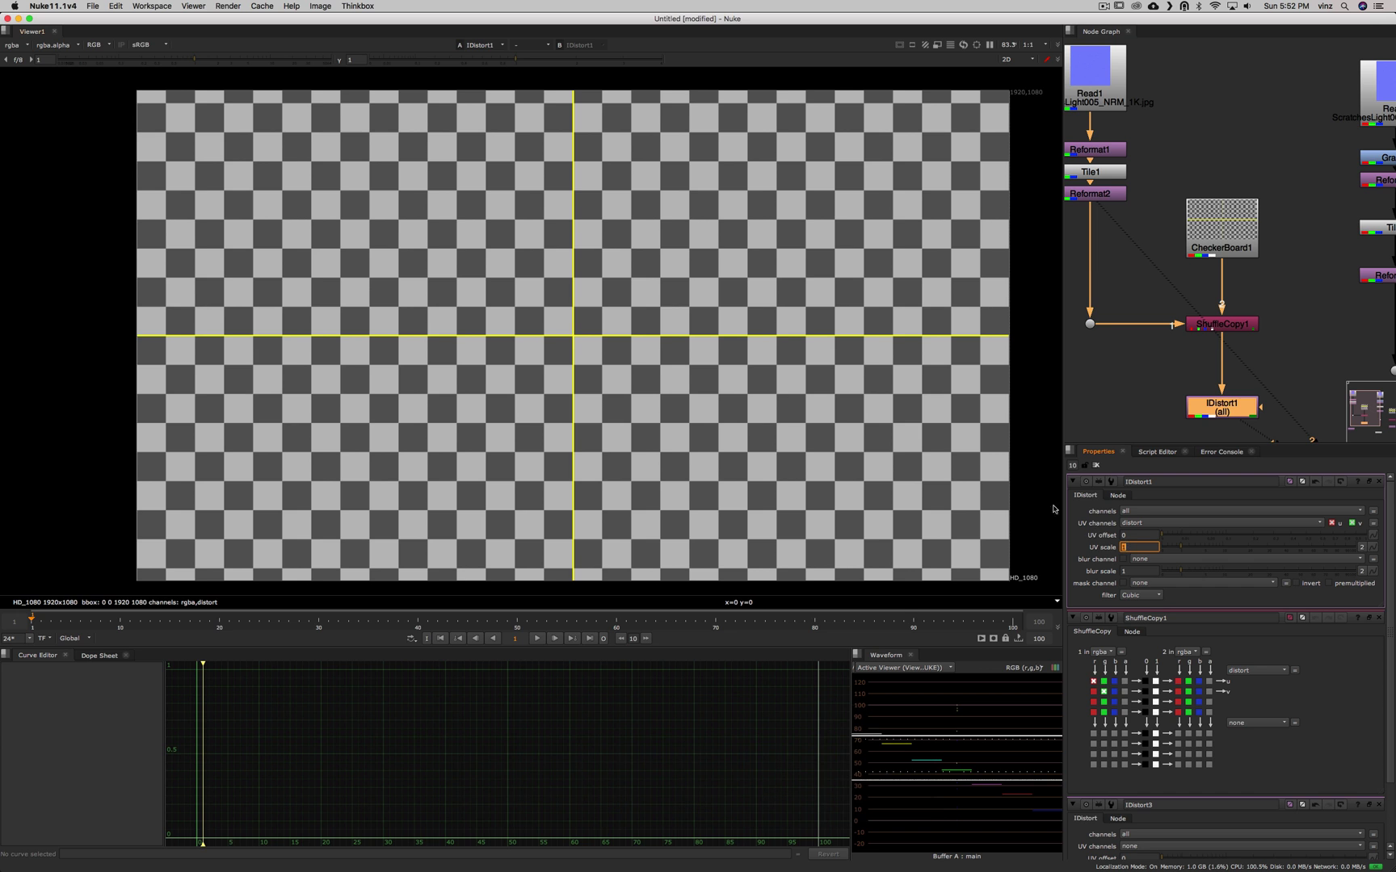
scroll(638, 363, "up", 10)
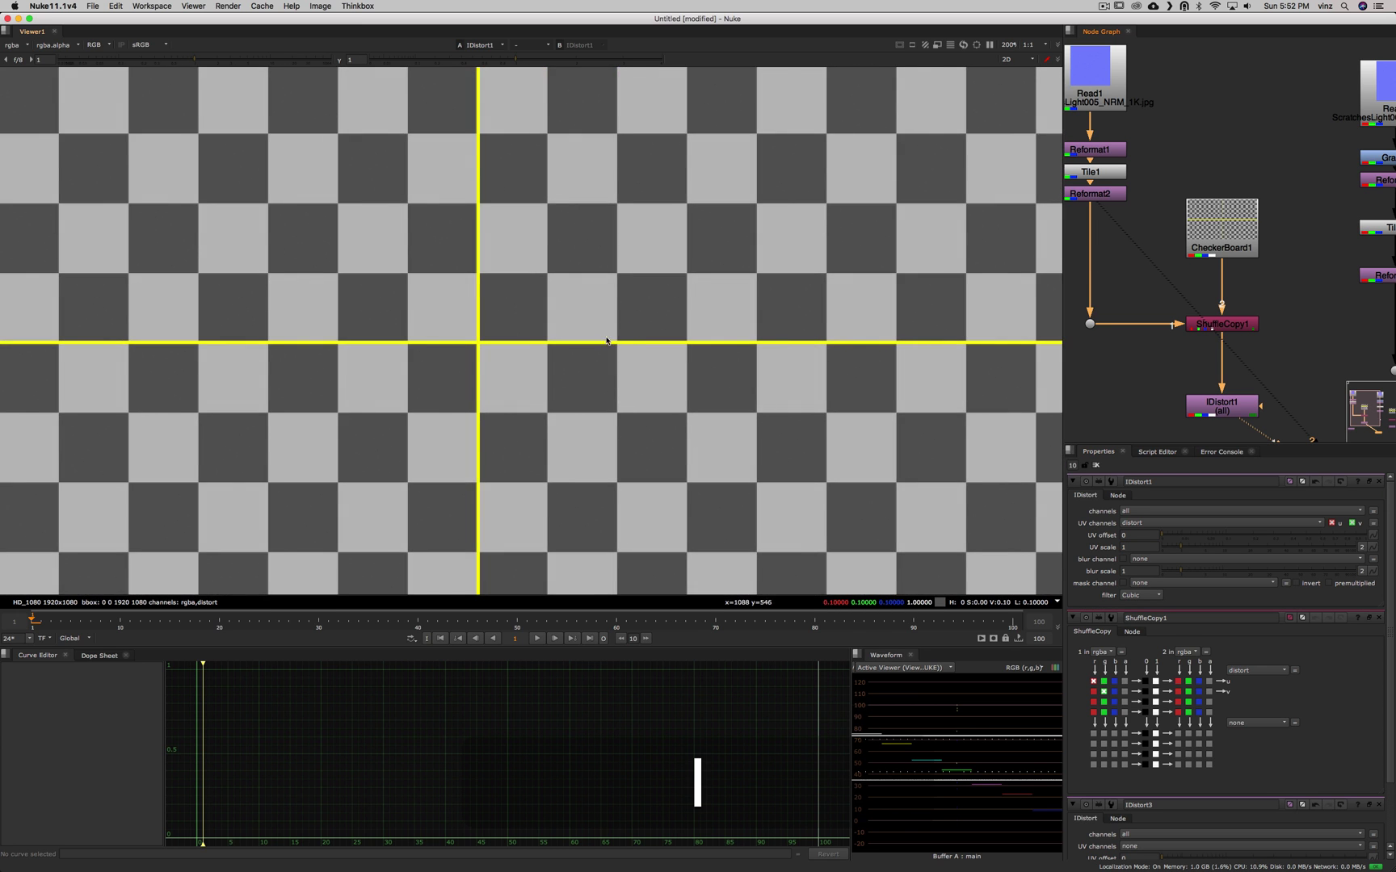
Toggle the viewer between ShuffleCopy1 and IDistort1 to compare the results.
key("alt+1")
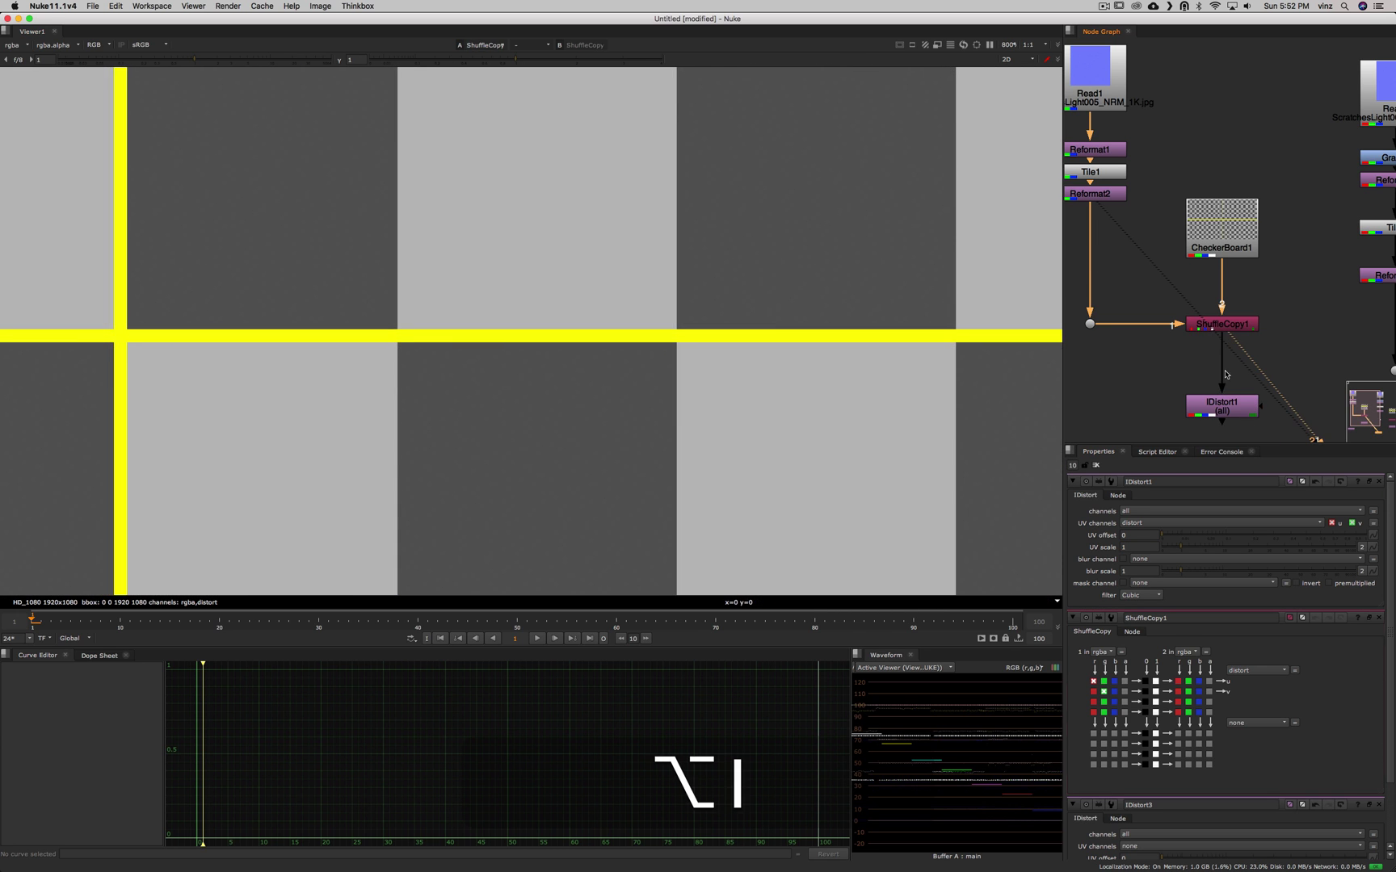
key("2")
key("1")
key("2")
key("1")
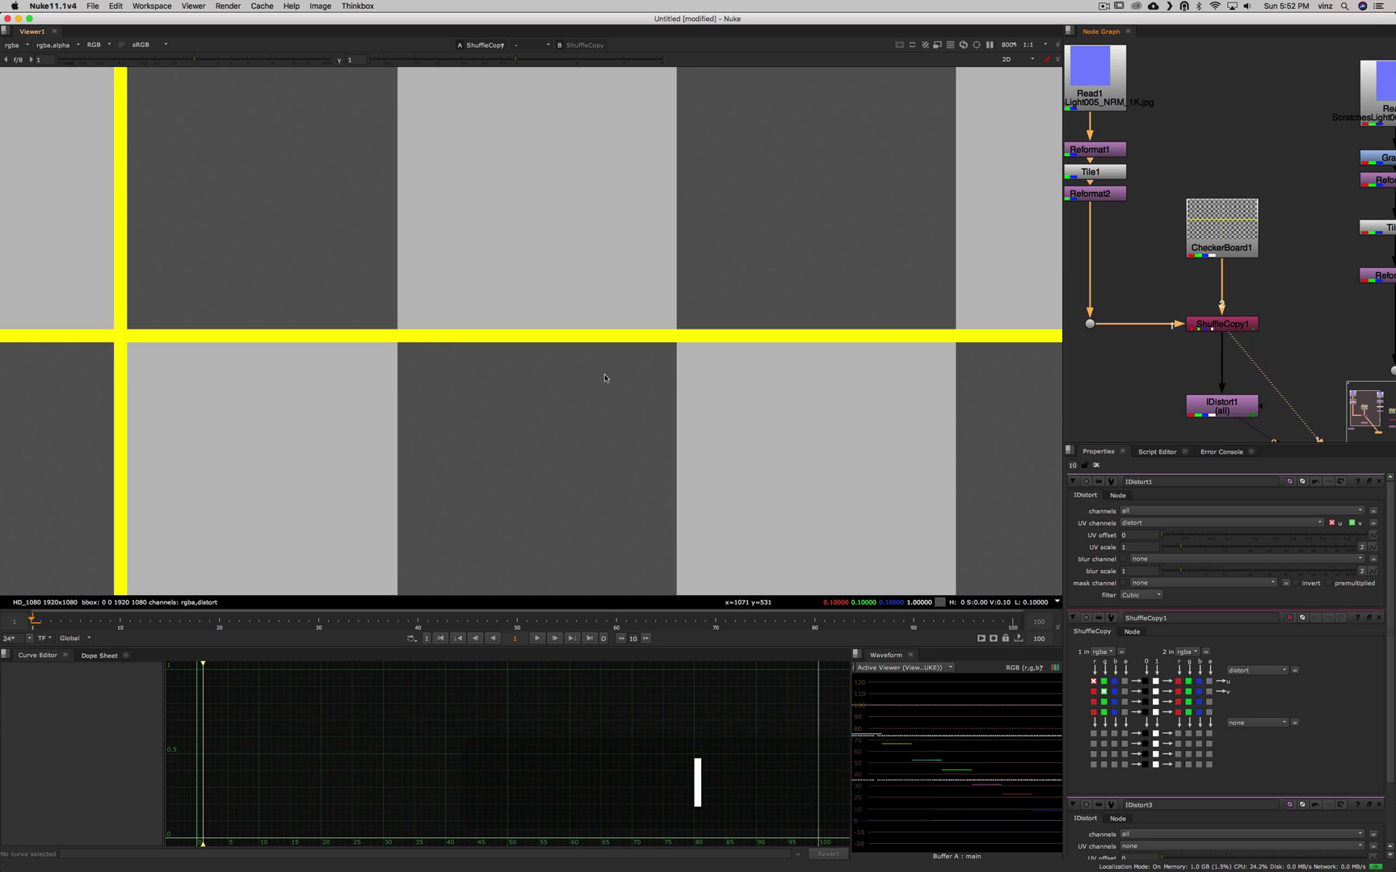
key("2")
key("1")
key("2")
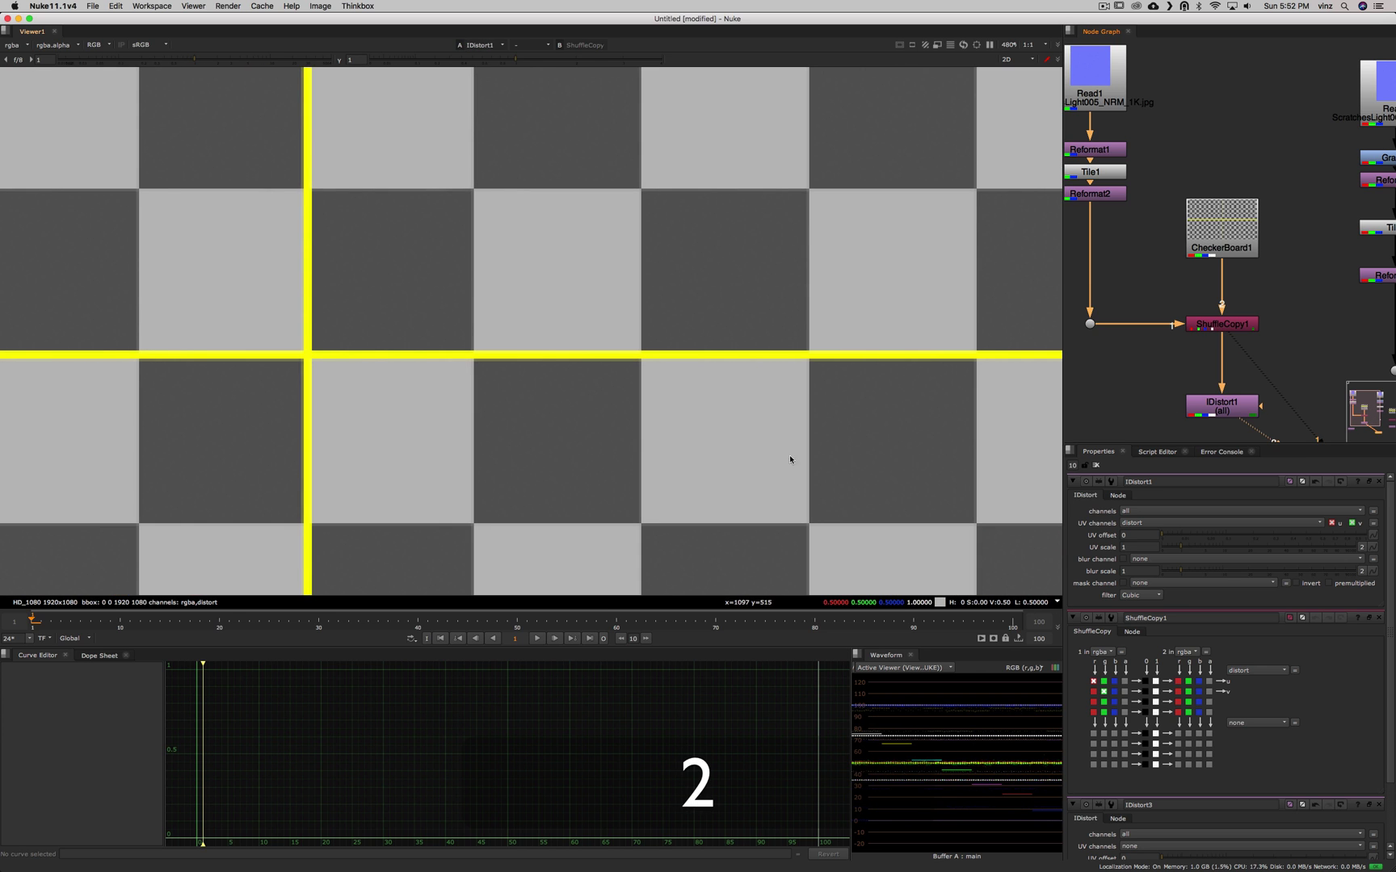
Raise IDistort1's UV scale to 160 and zoom out to the full 1920x1080 frame.
left_click_drag(1184, 550, 1336, 543)
scroll(495, 339, "up", 3)
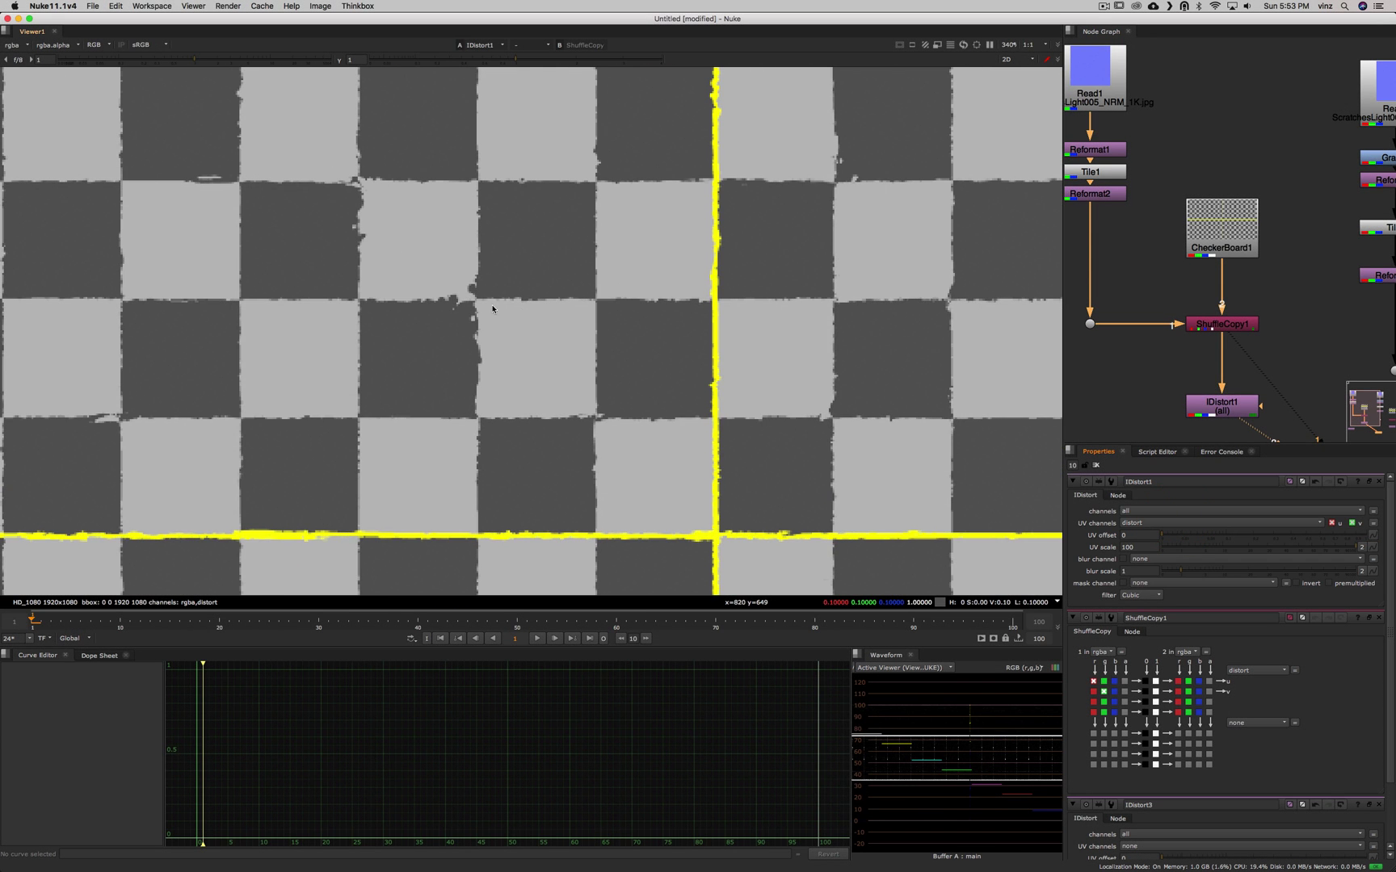
left_click(1135, 546)
scroll(772, 481, "down", 1, "alt")
scroll(772, 481, "down", 2, "alt")
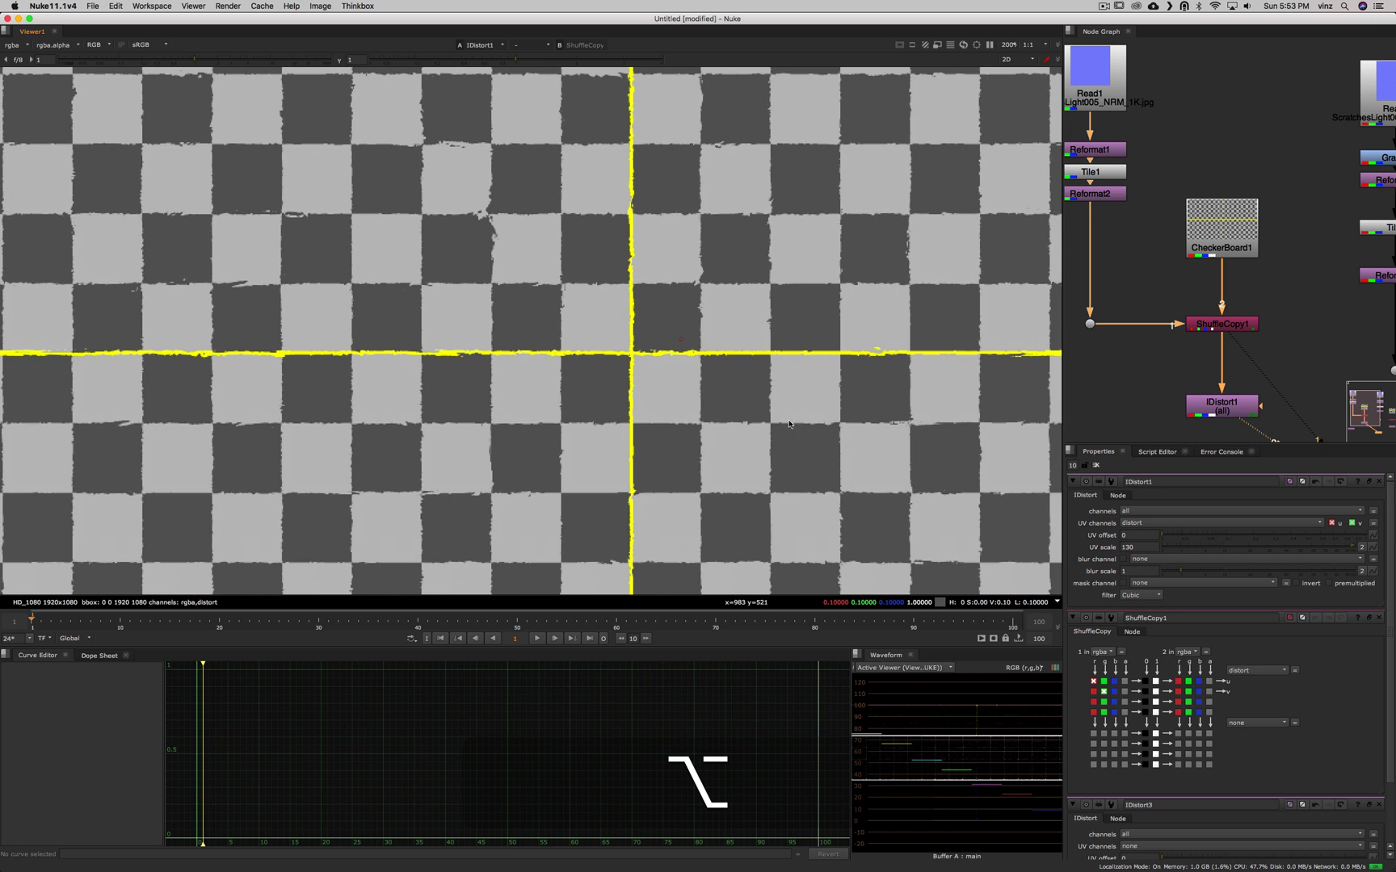
left_click(1137, 546)
scroll(1131, 547, "up", 2)
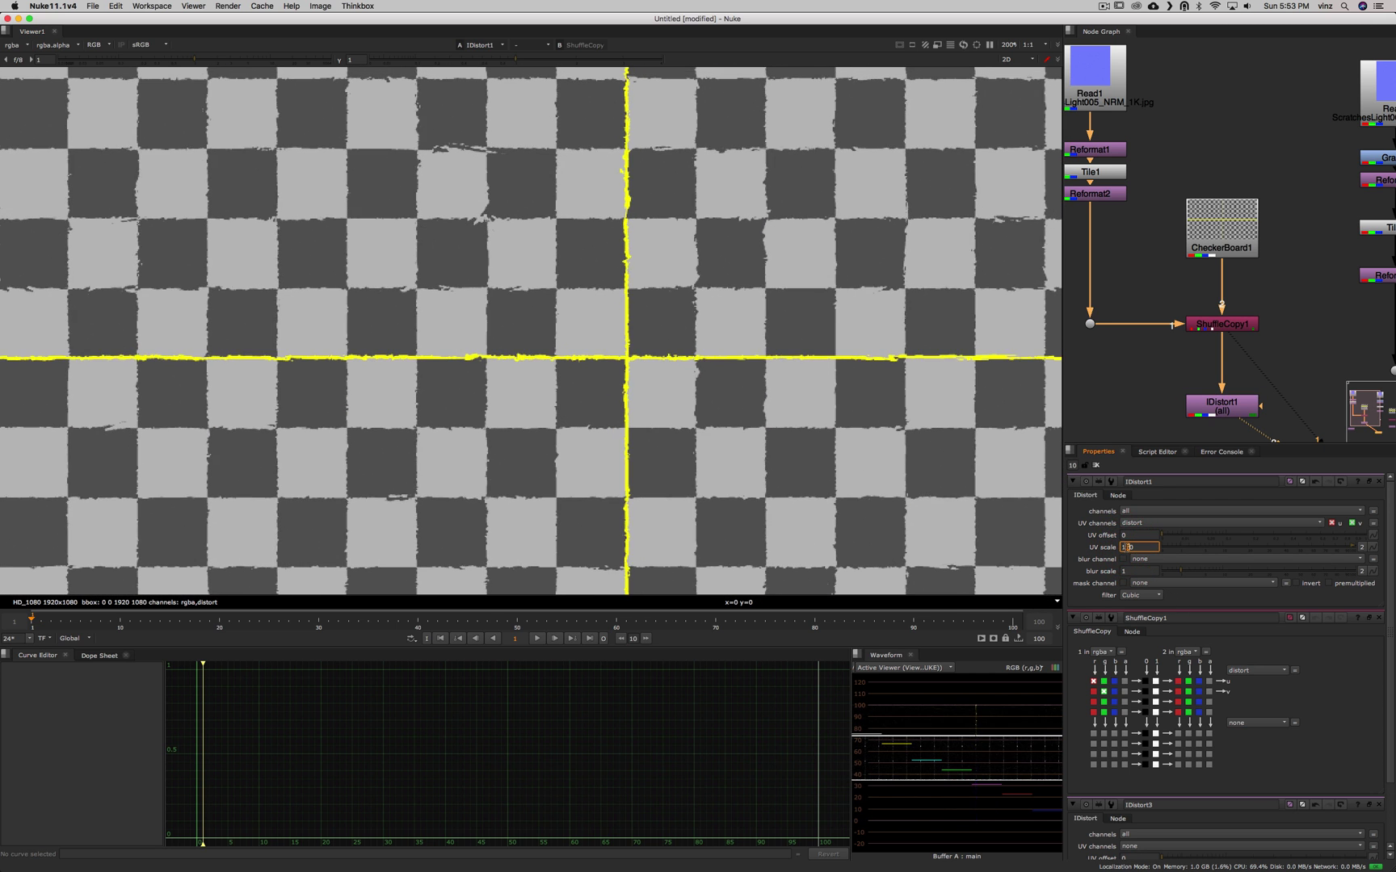
scroll(807, 452, "down", 4, "alt")
left_click_drag(731, 408, 644, 355, "alt")
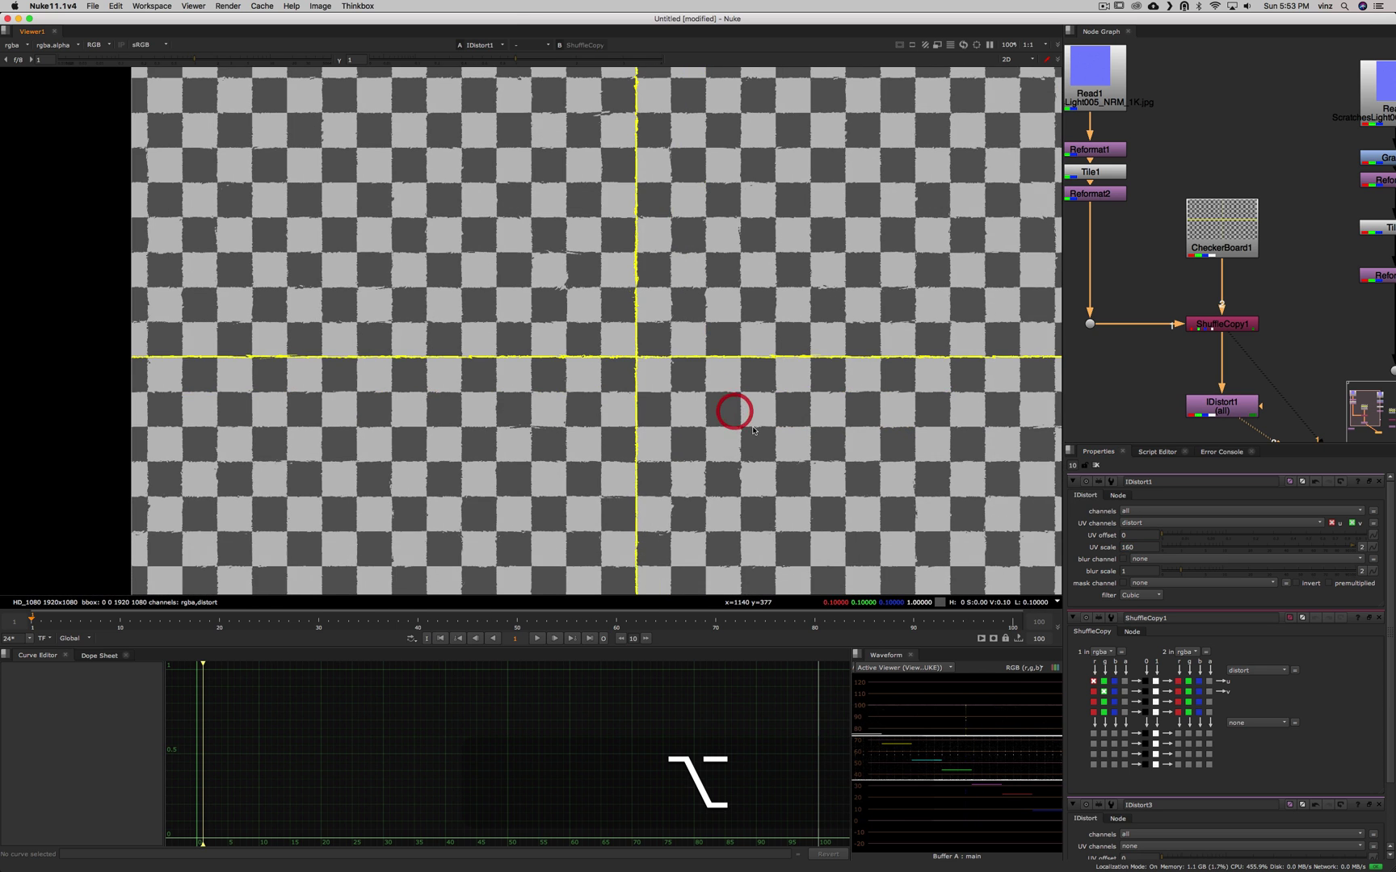
scroll(793, 425, "down", 3, "alt")
View the plain CheckerBoard1, then ShuffleCopy1's output, toggling viewer inputs 1 and 2.
left_click(1221, 231)
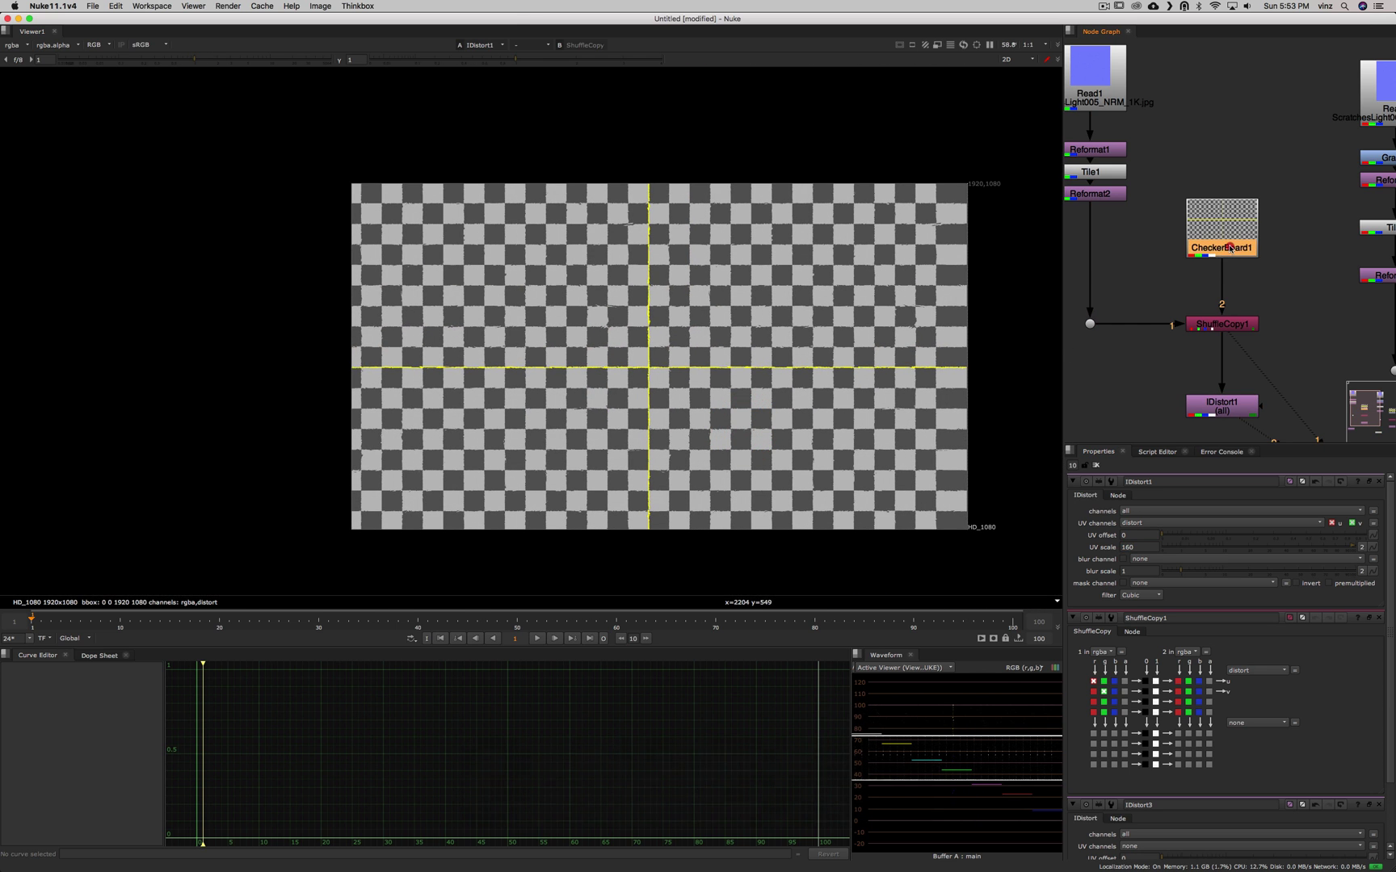
key("1")
left_click(1222, 330)
key("1")
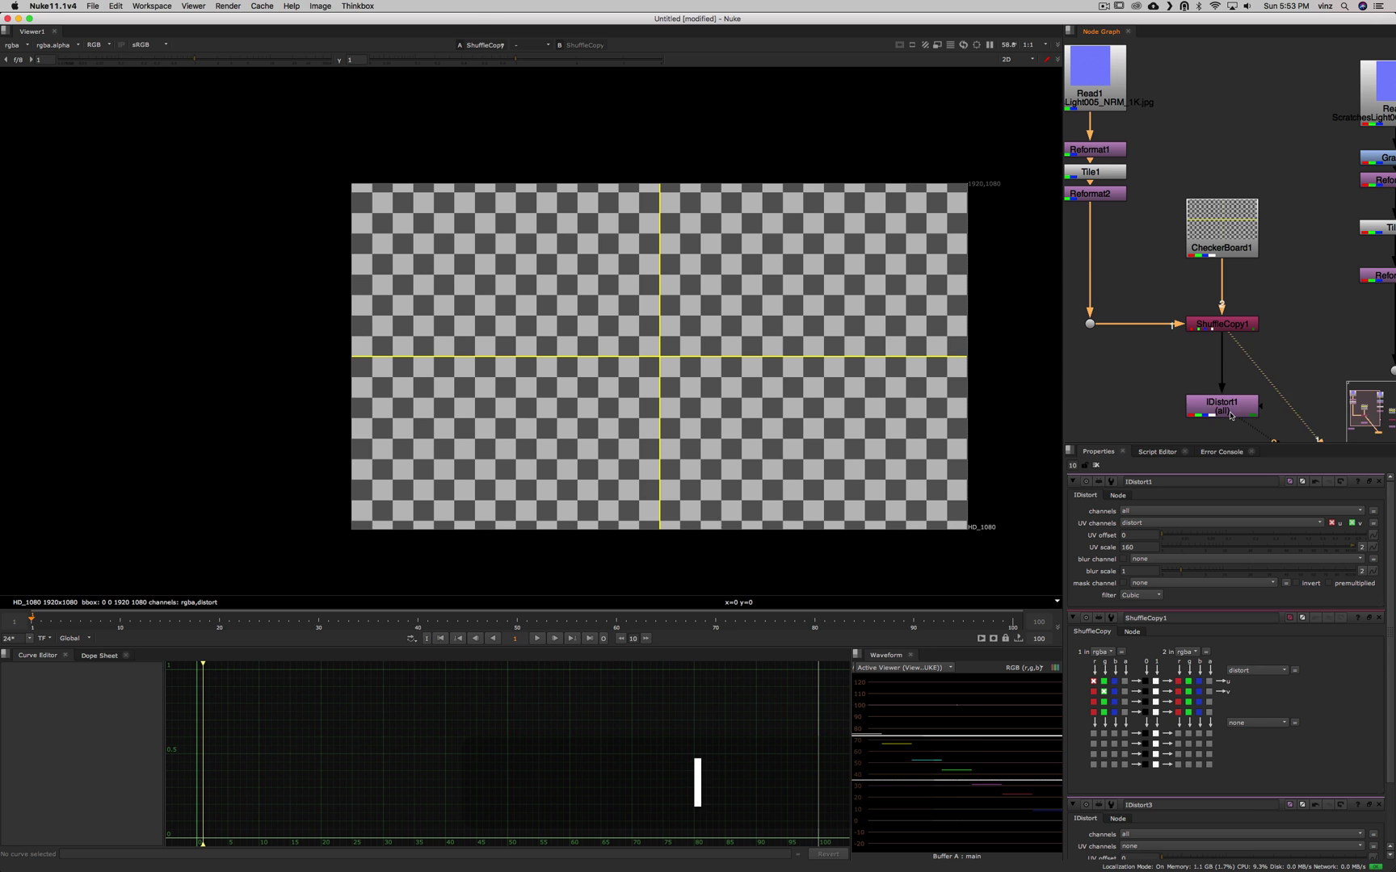
key("2")
key("1")
Compare IDistort1's warped checkerboard against ShuffleCopy1's undistorted one.
left_click(1230, 416)
key("2")
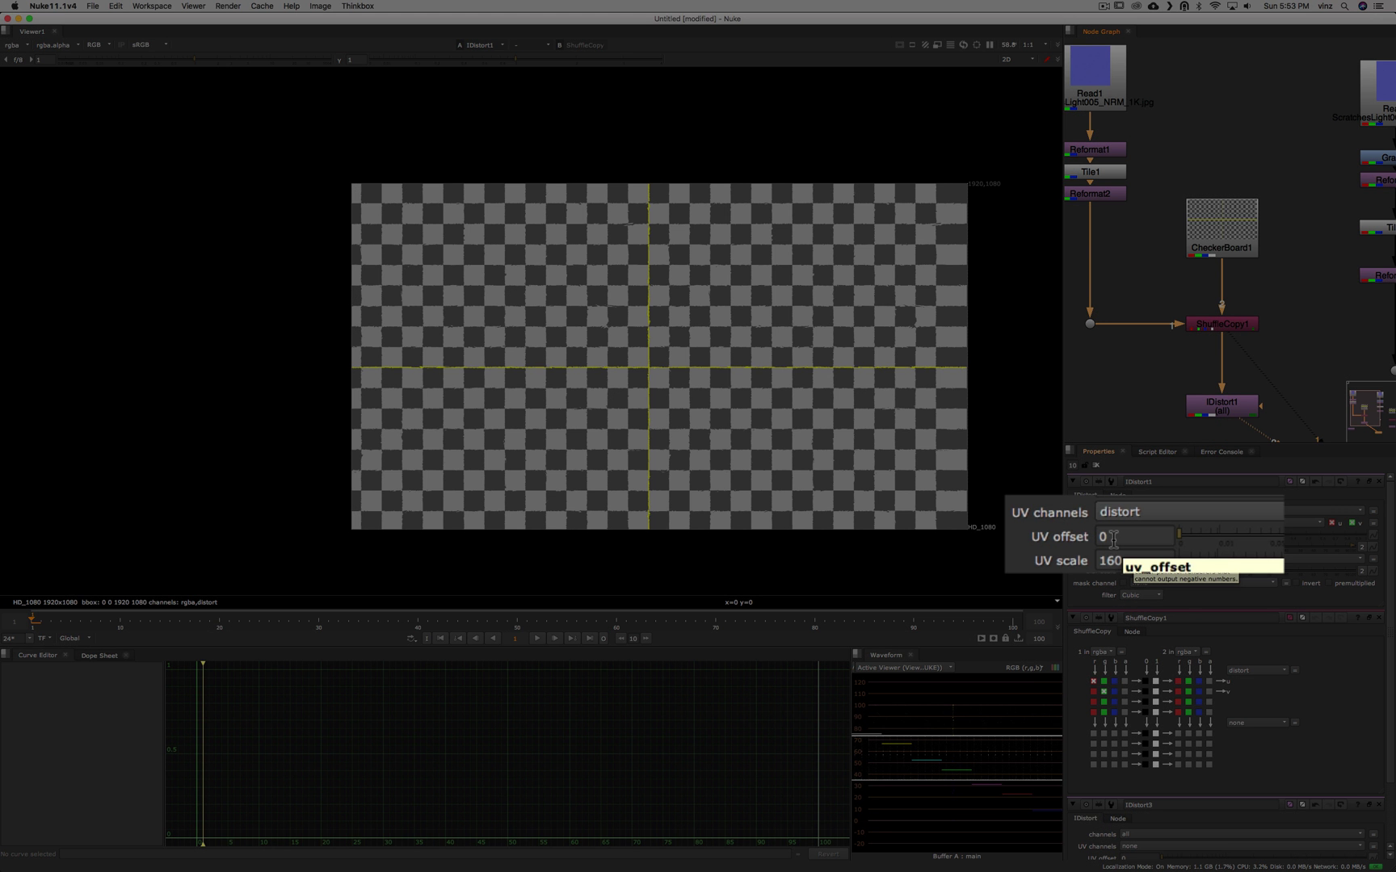
key("1")
scroll(794, 377, "up", 2)
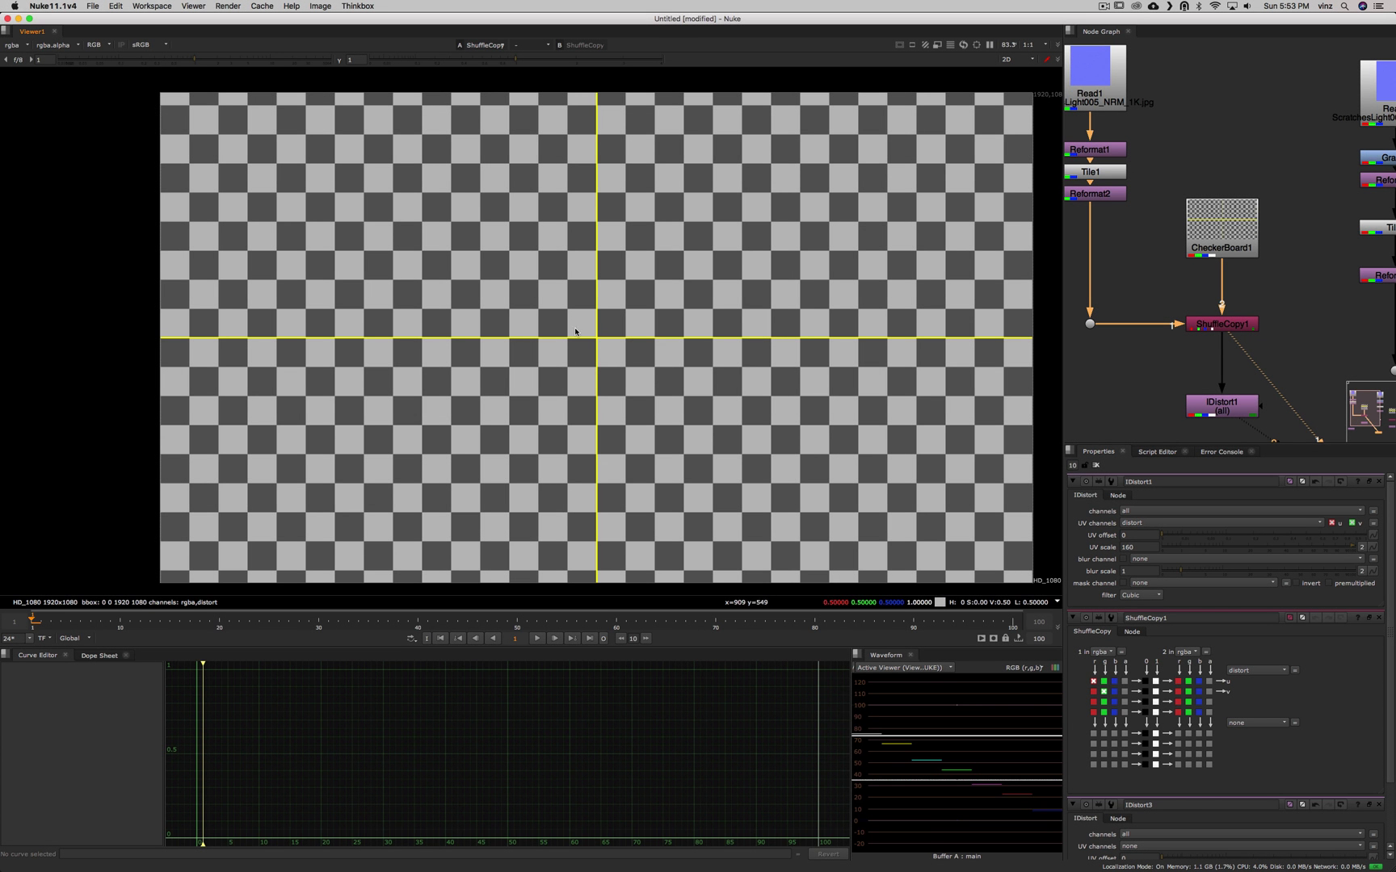
key("1")
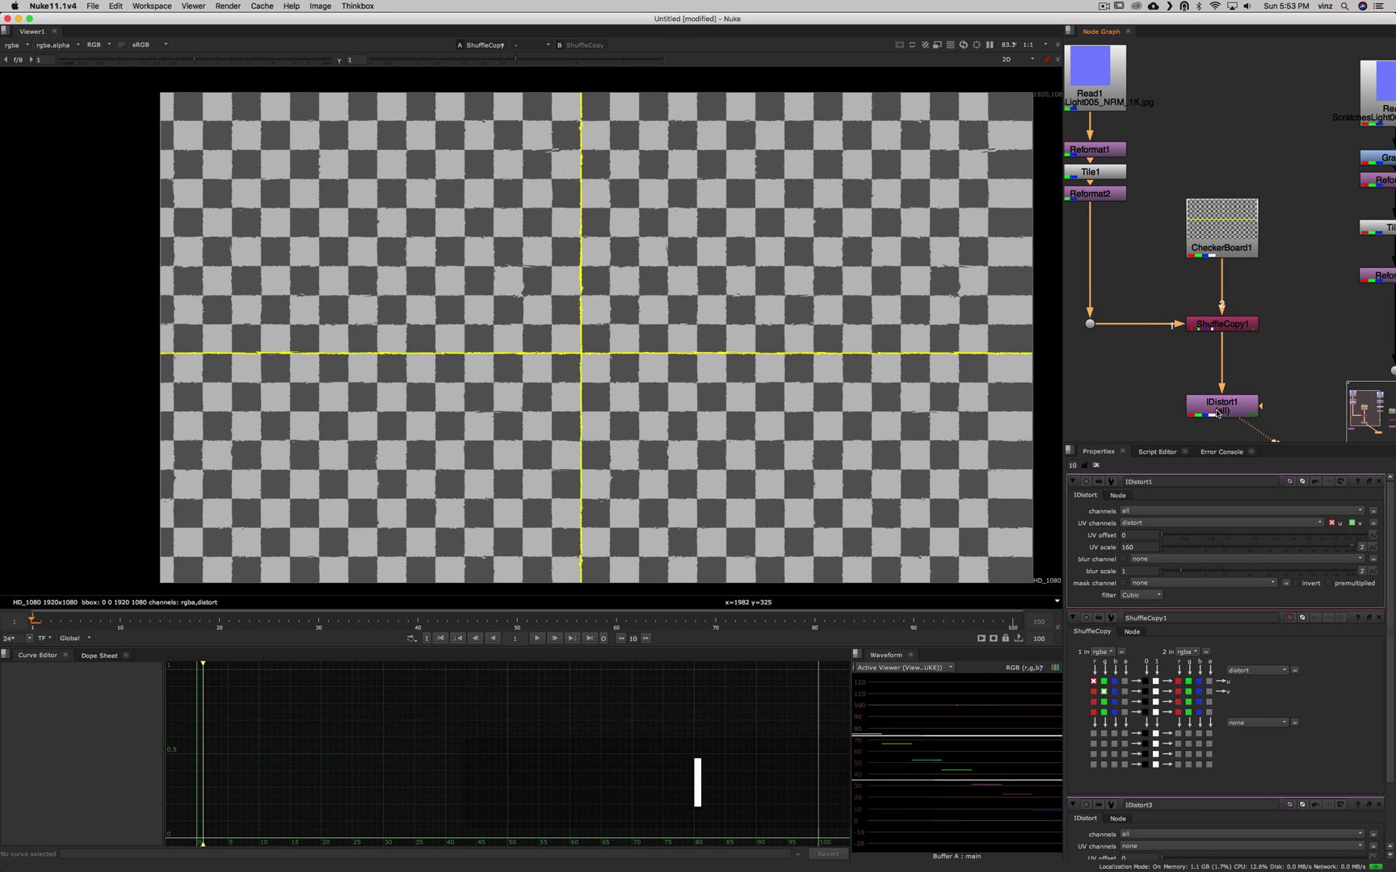
left_click(1216, 414)
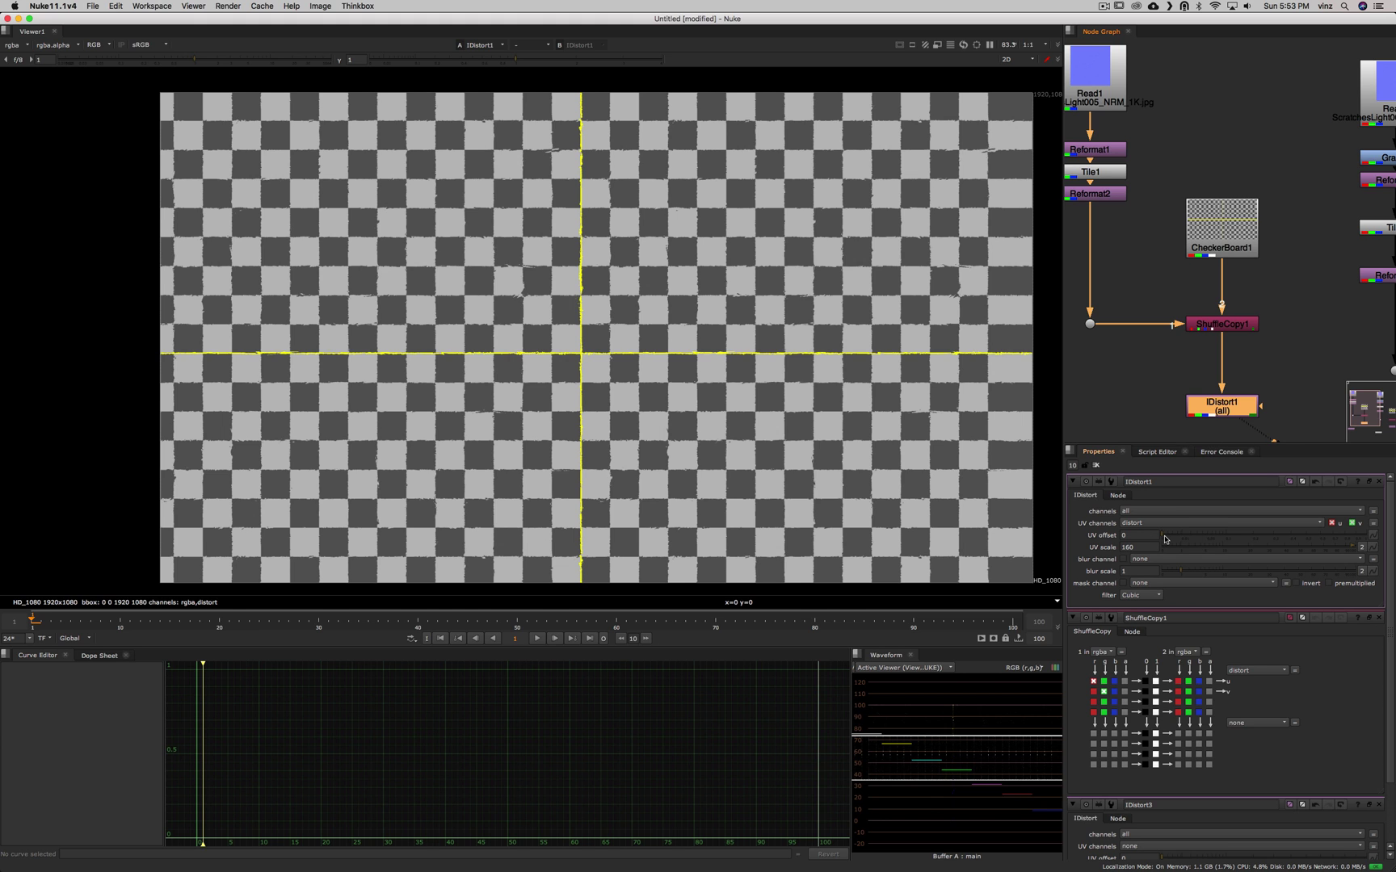
key("super+z")
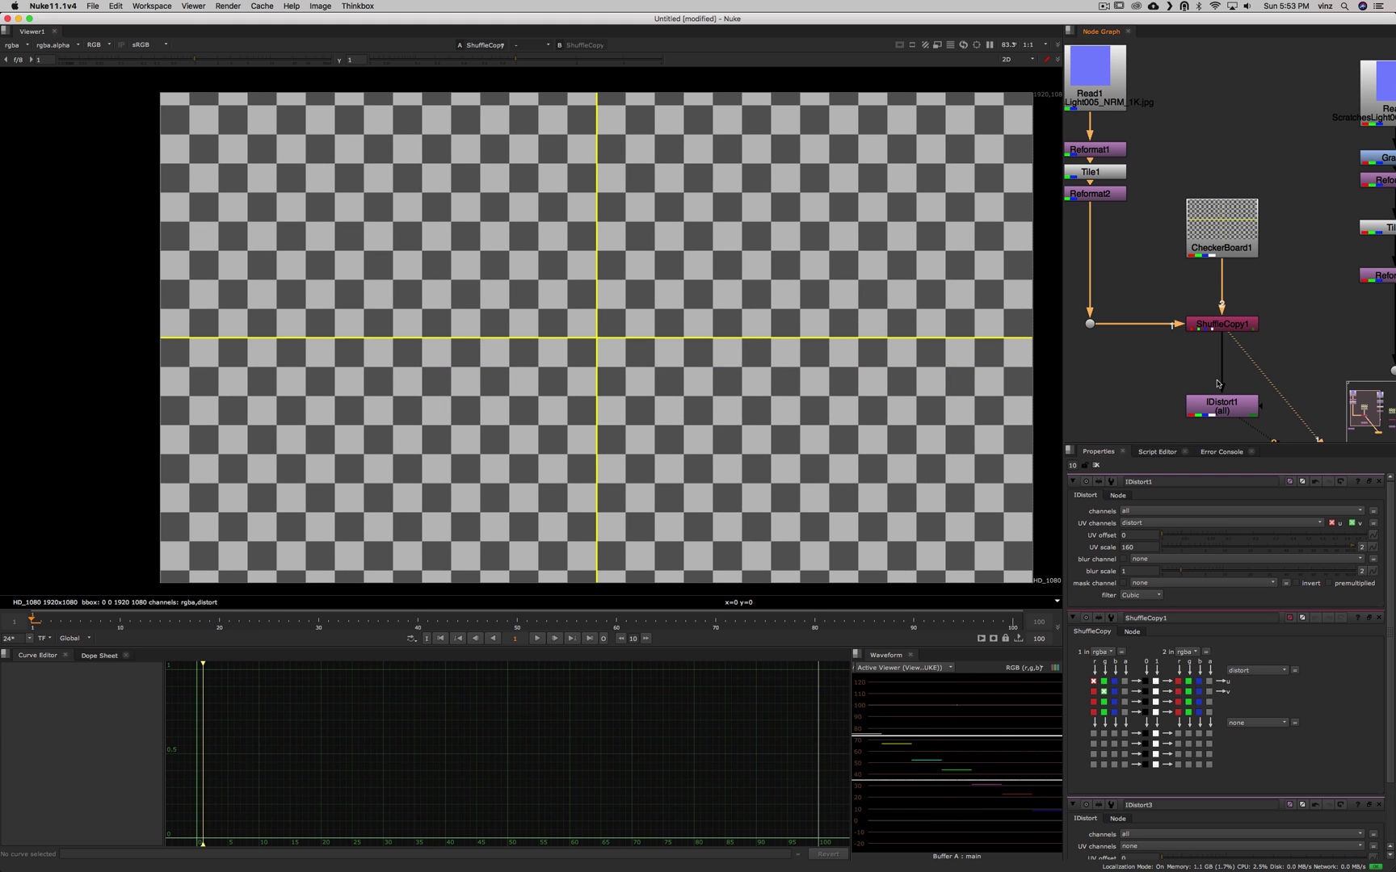
left_click_drag(1217, 383, 1235, 395, "alt")
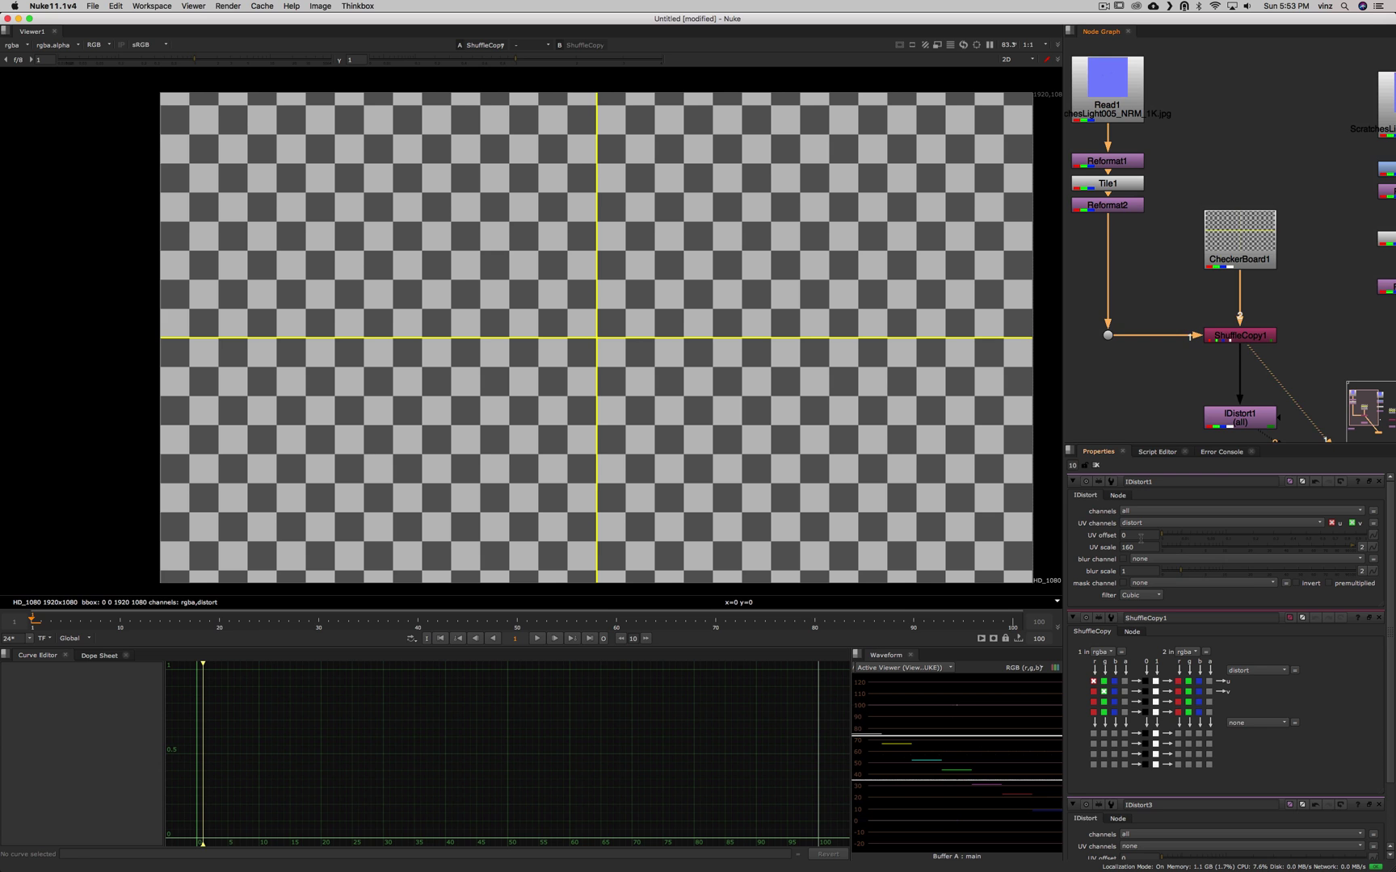
View Read1's normal map and zoom in on a patch reading 0.21555, 0.21231, 0.99779.
left_click(1125, 113)
key("1")
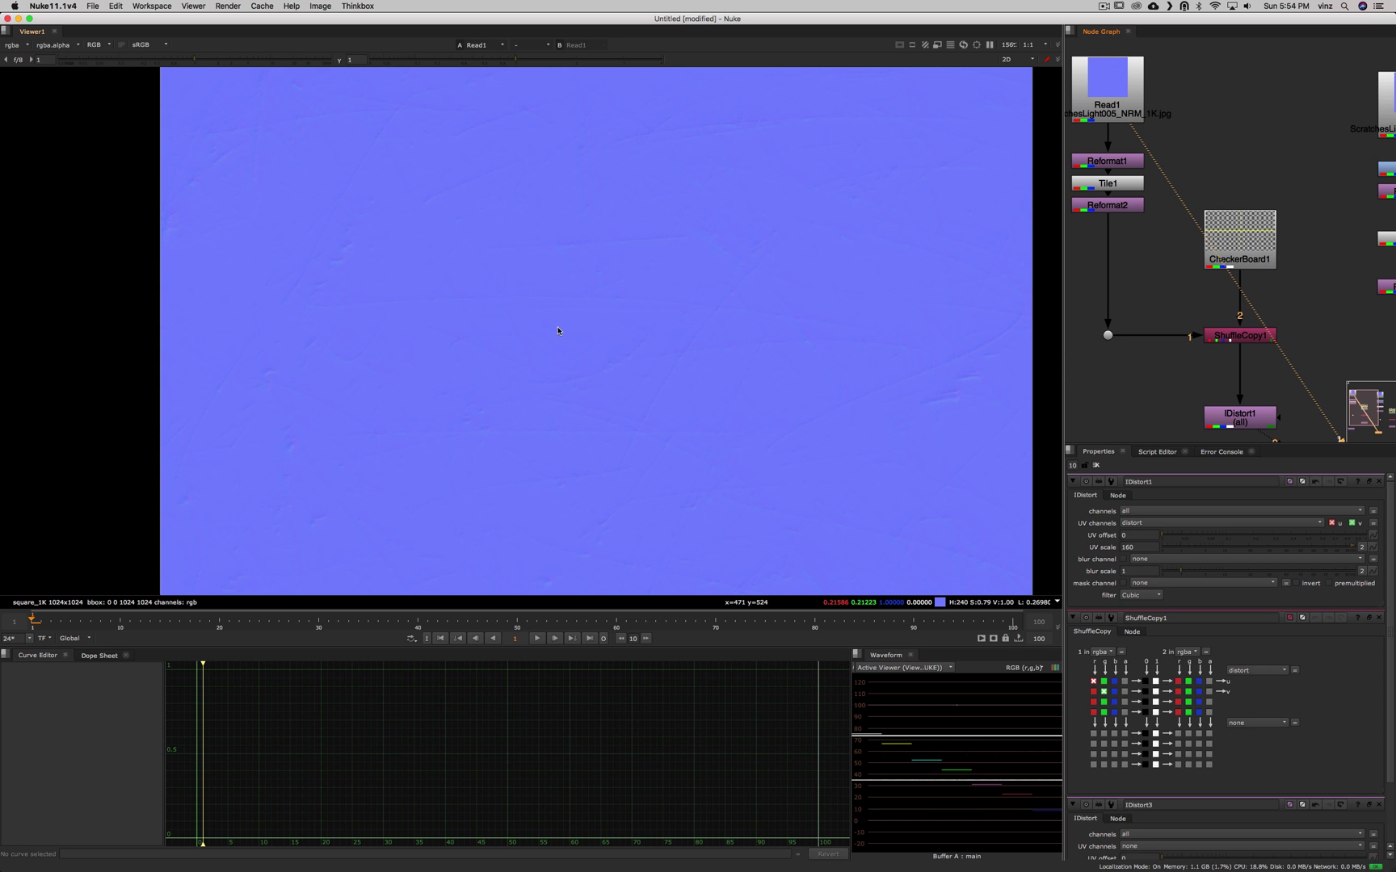
middle_click_drag(606, 441, 707, 451, "alt")
left_click_drag(676, 462, 699, 414, "alt")
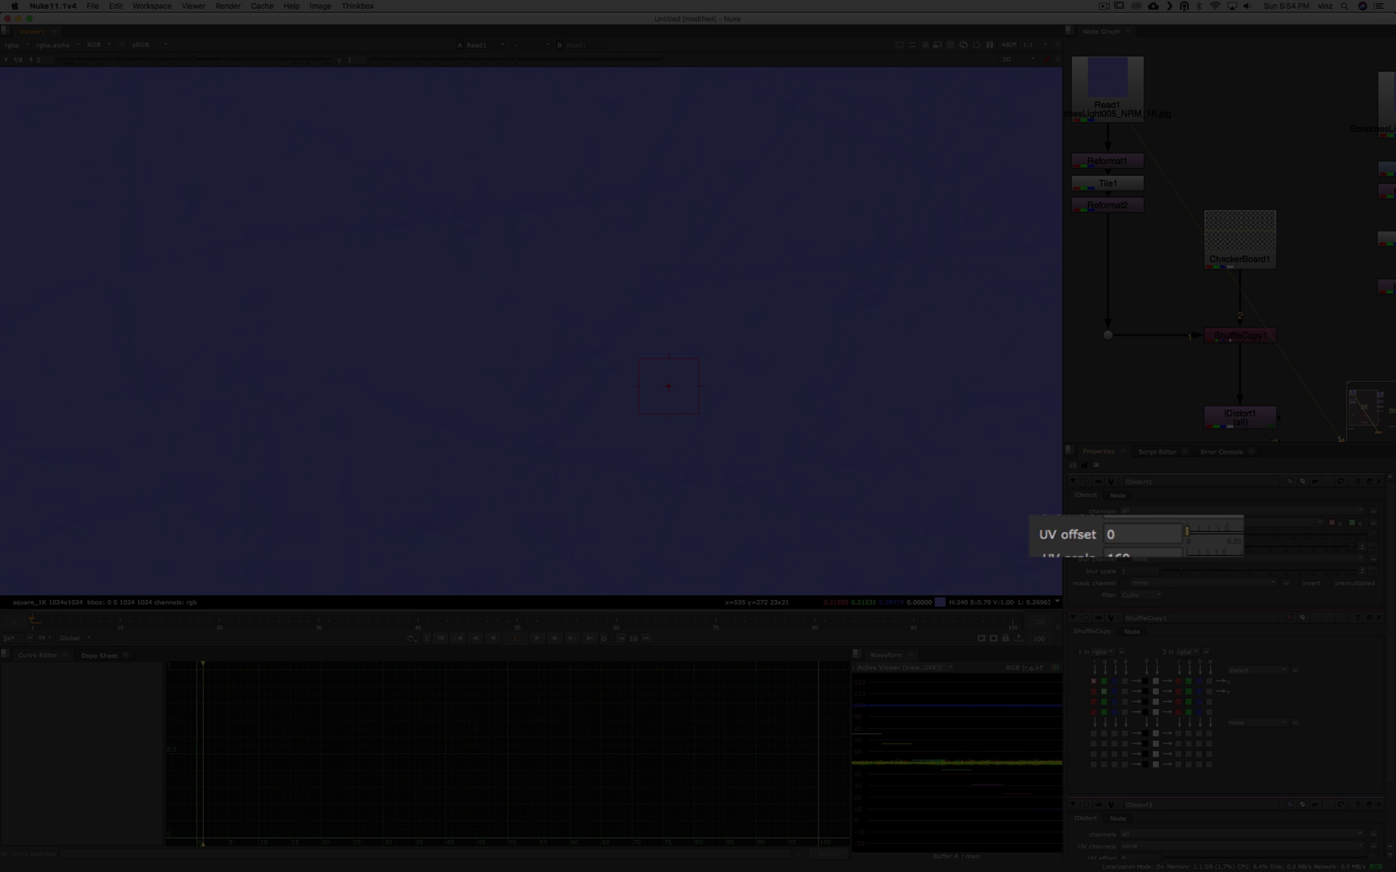
Enter 0.215 as IDistort1's UV offset value.
left_click(1131, 535)
type("0.215")
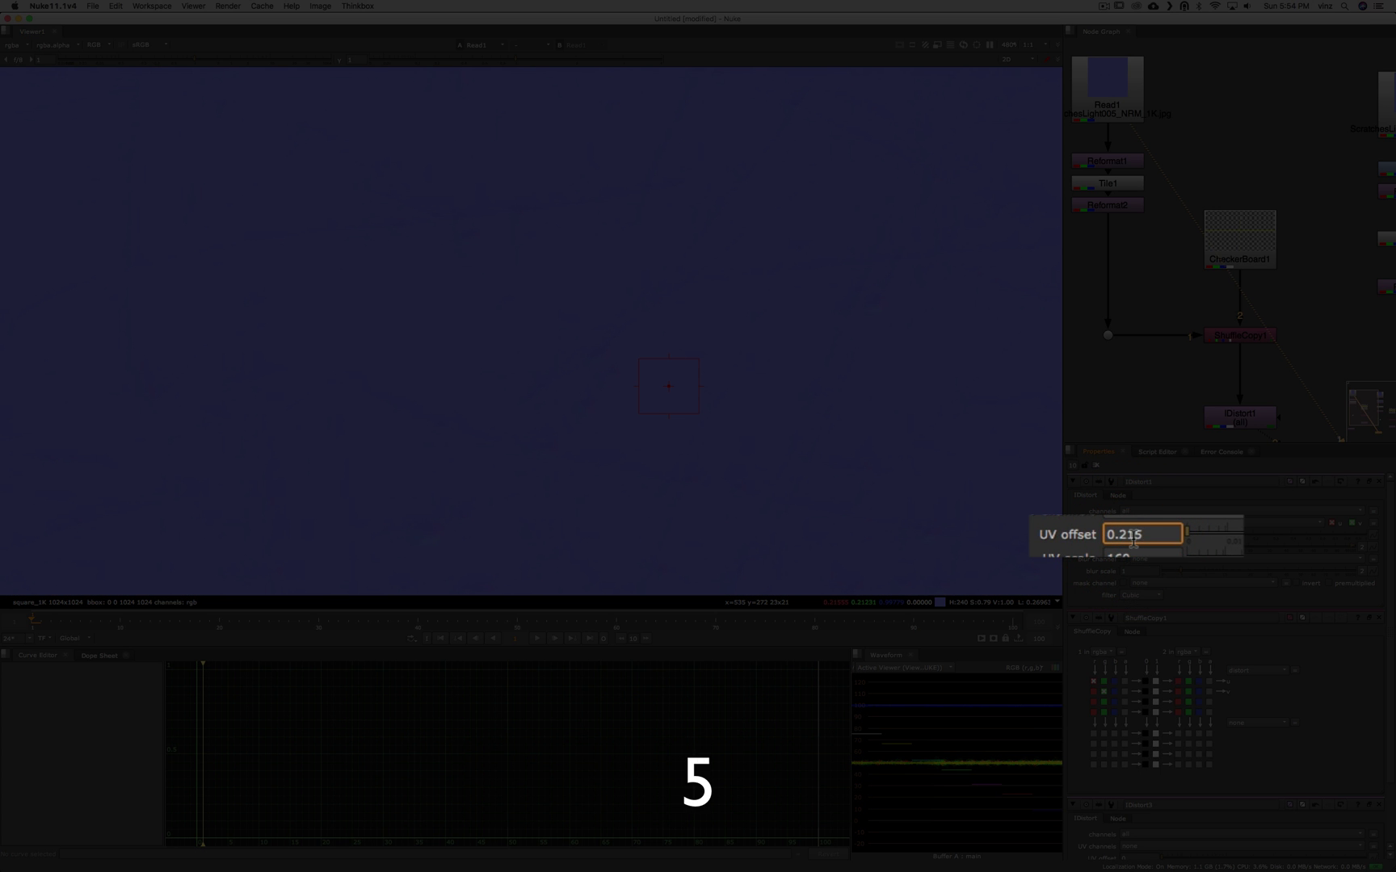
key("super+a")
left_click(770, 383)
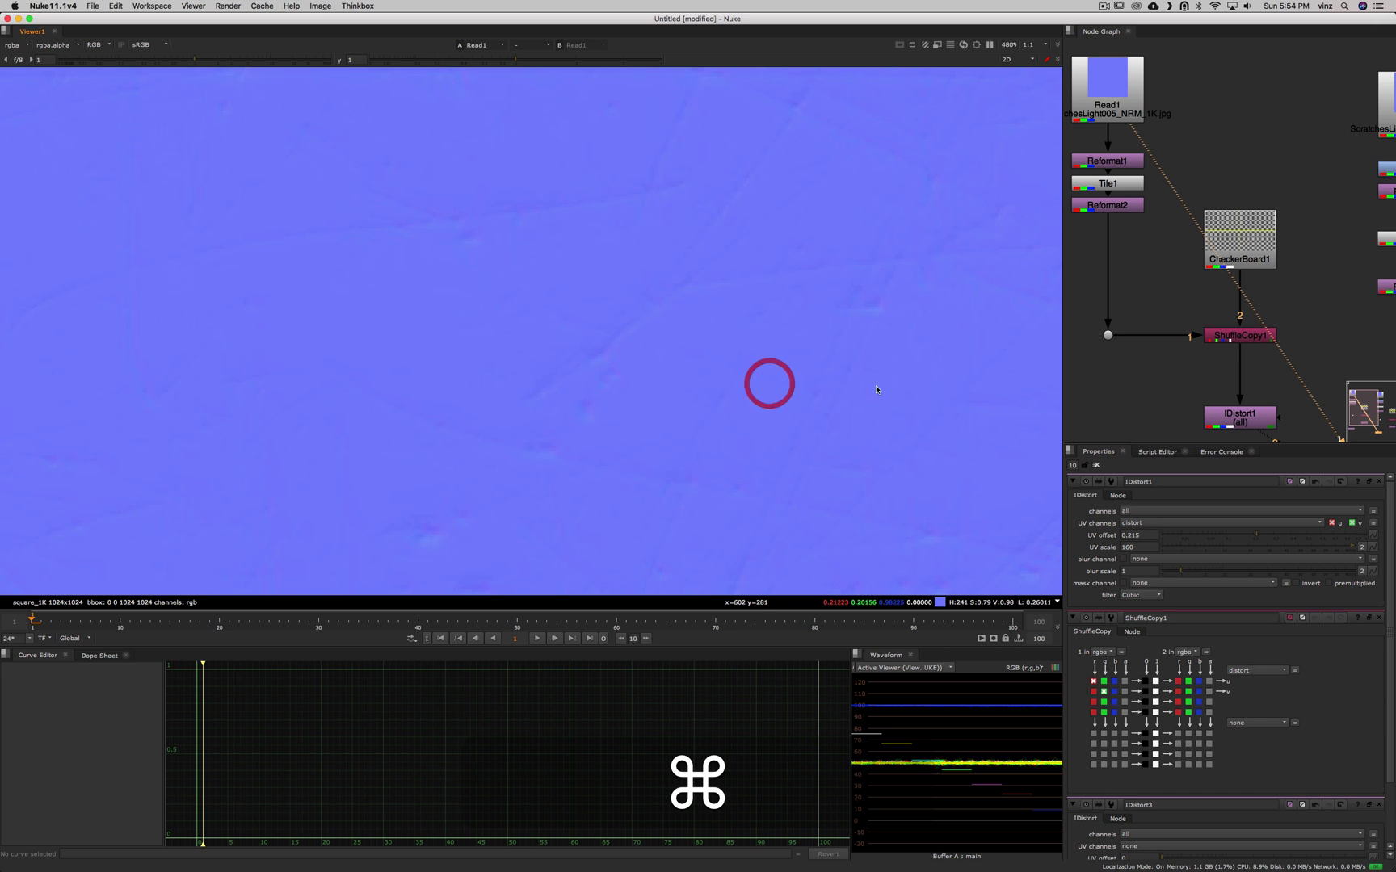
scroll(1225, 343, "down", 3)
Zoom in and toggle between the undistorted and warped checkerboards to compare them.
key("1")
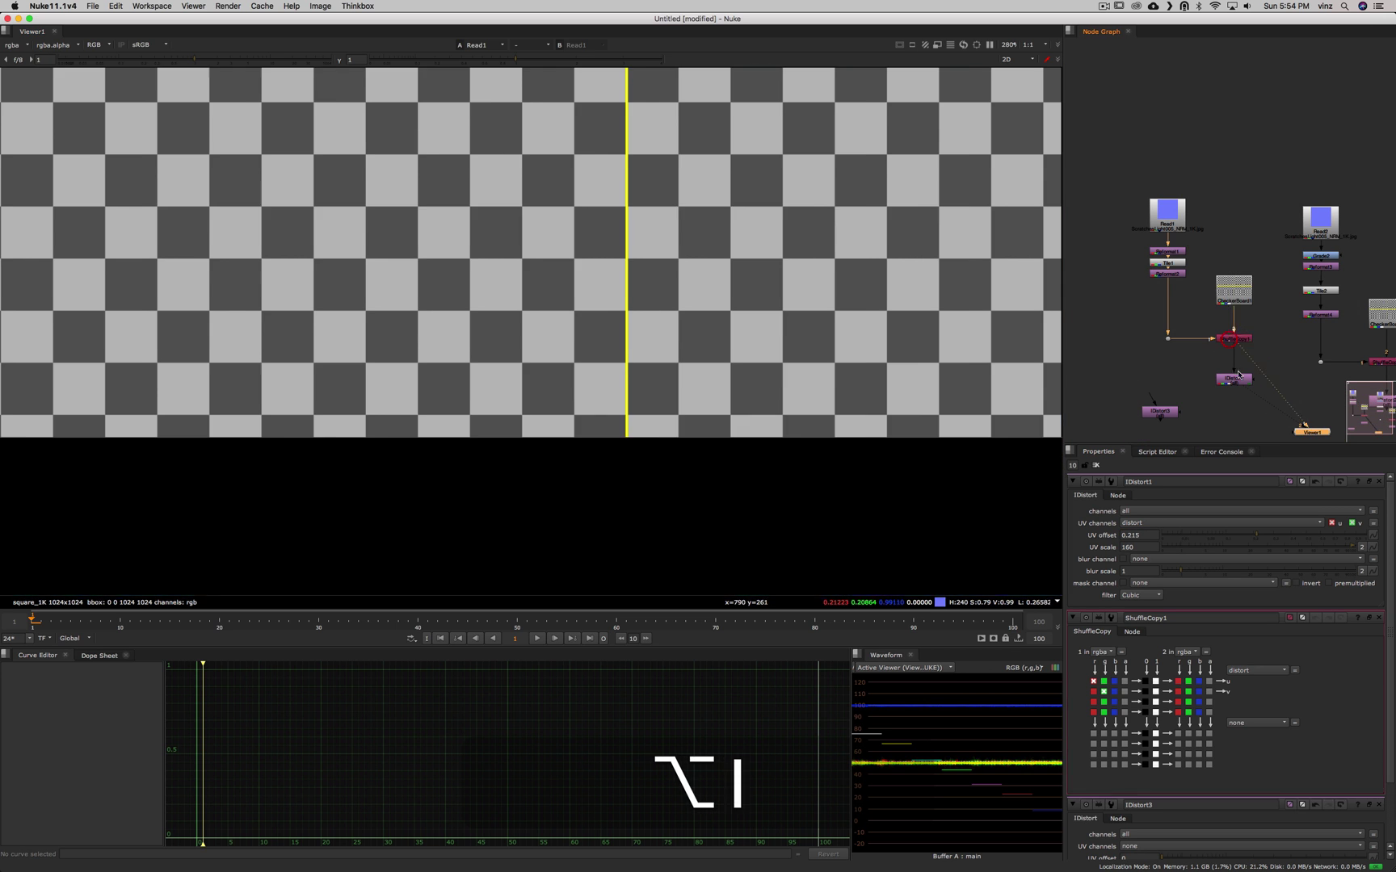
key("2")
key("1")
key("2")
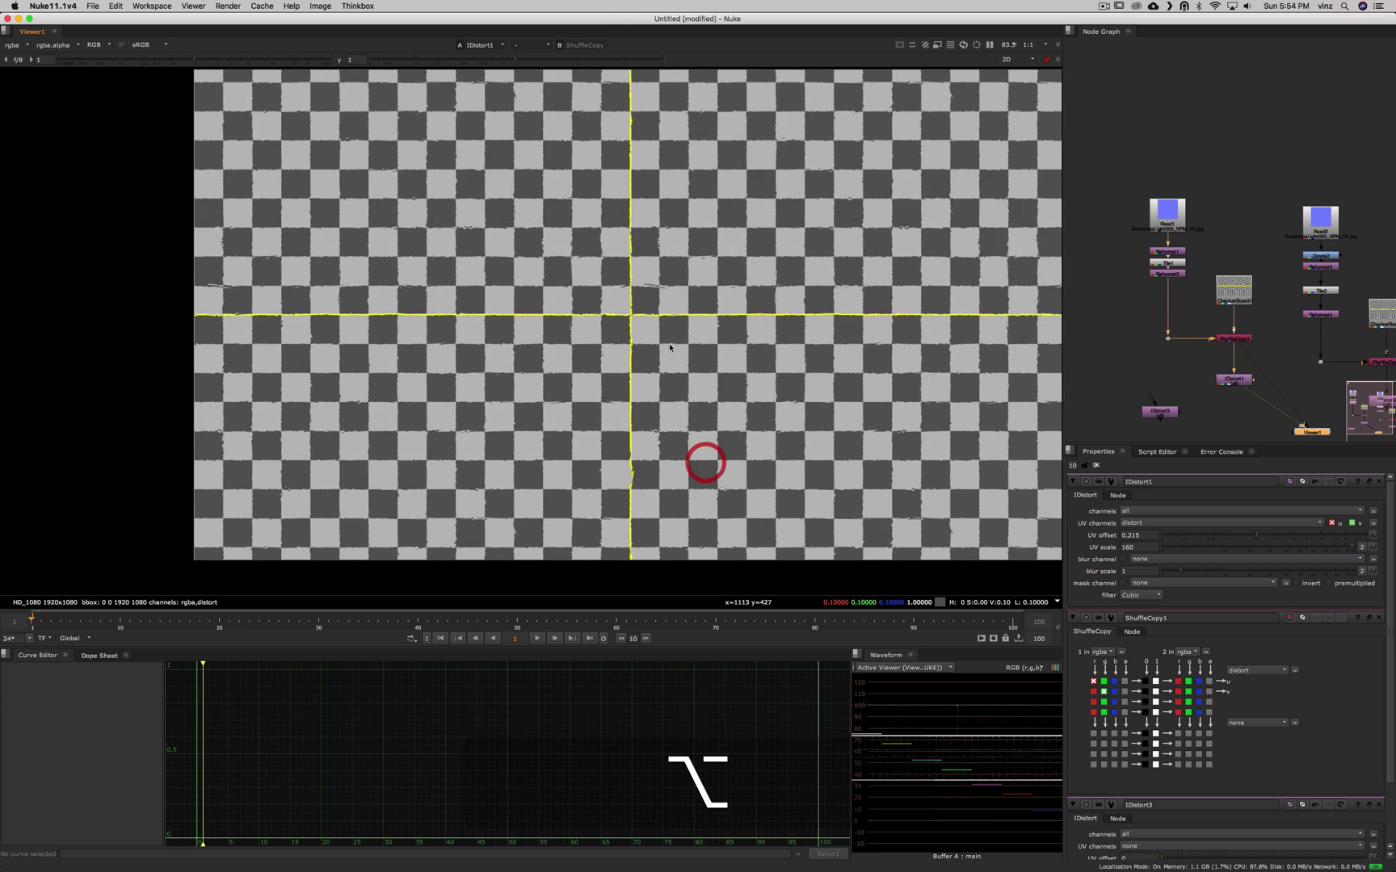
middle_click_drag(705, 461, 648, 334, "alt")
key("2")
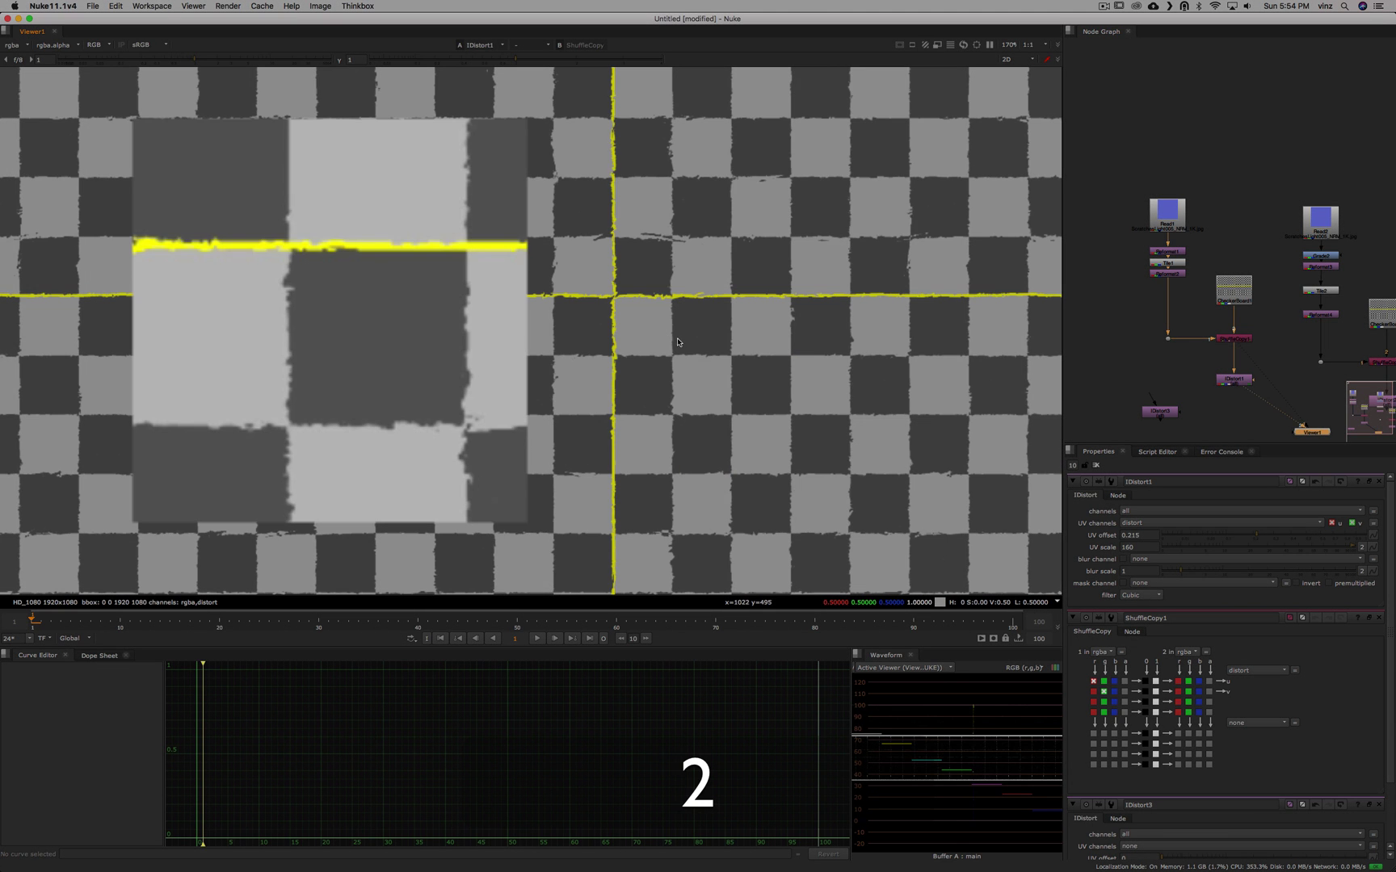
key("2")
key("1")
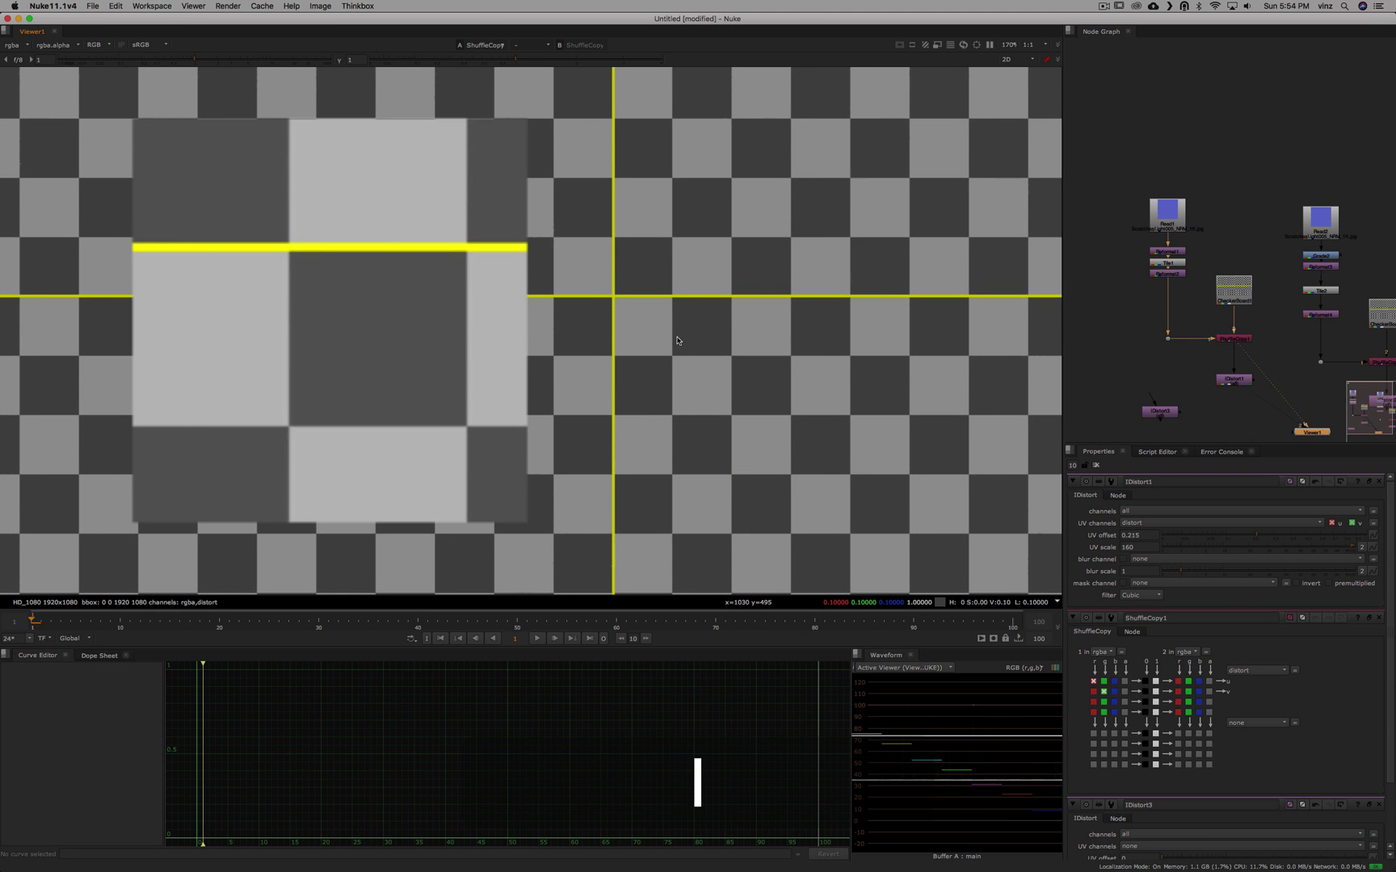
key("2")
Settle UV scale at 230 and try UV offset 0.145 before restoring 0.215.
left_click(1124, 547)
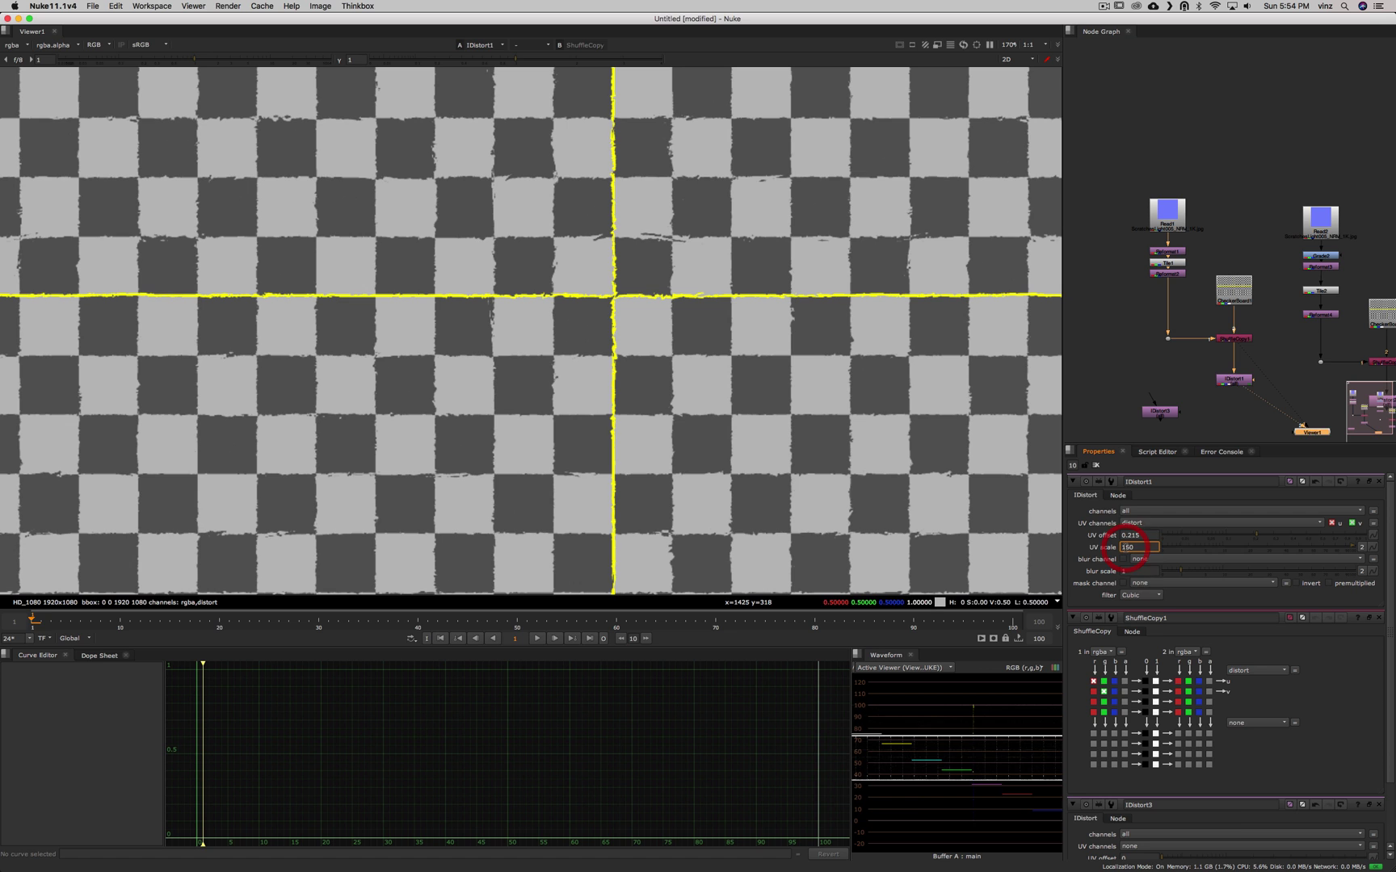
key("Up")
key("Up")
key("Up")
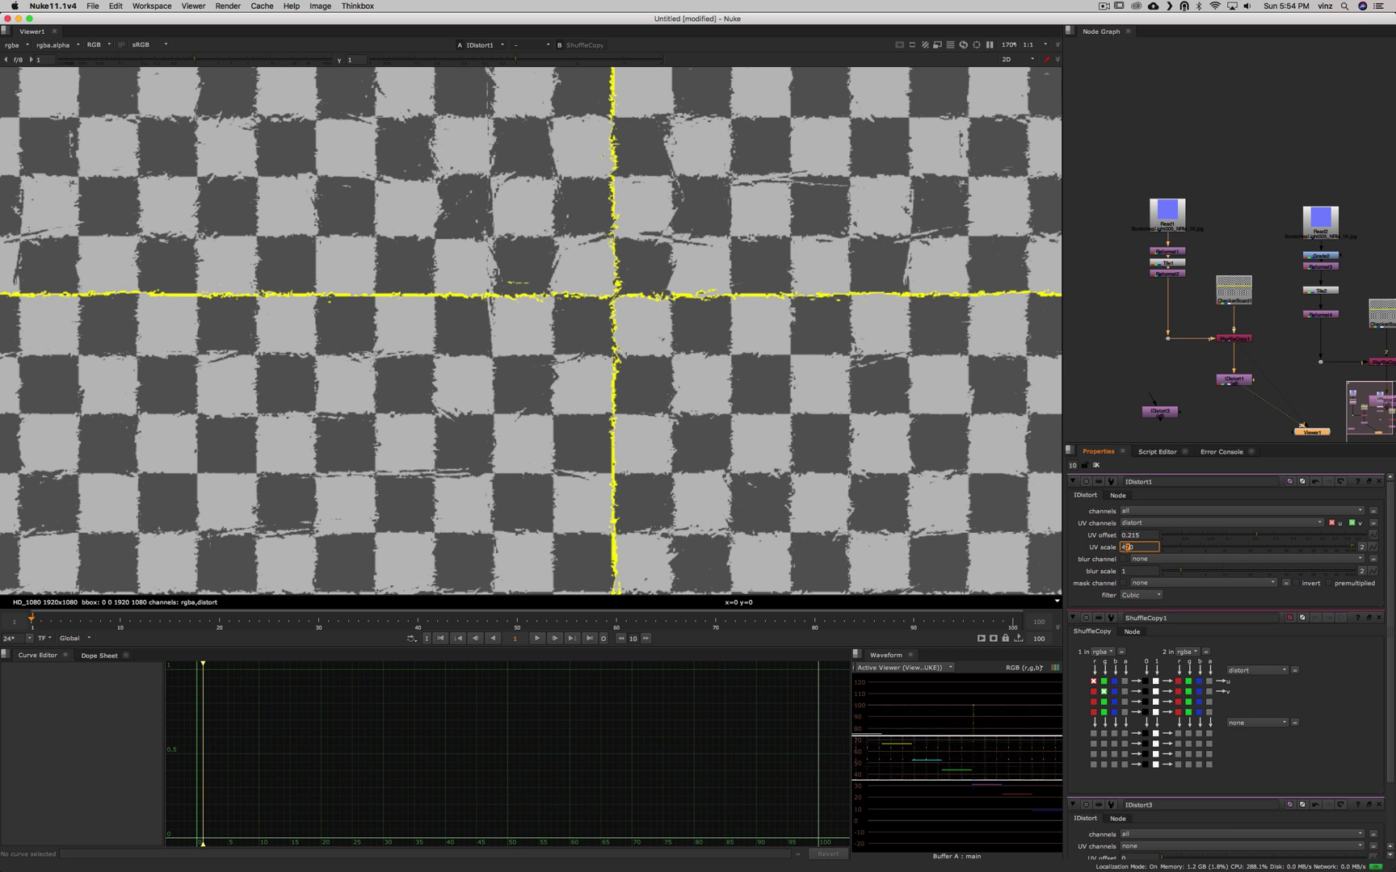
key("Down")
key("Down")
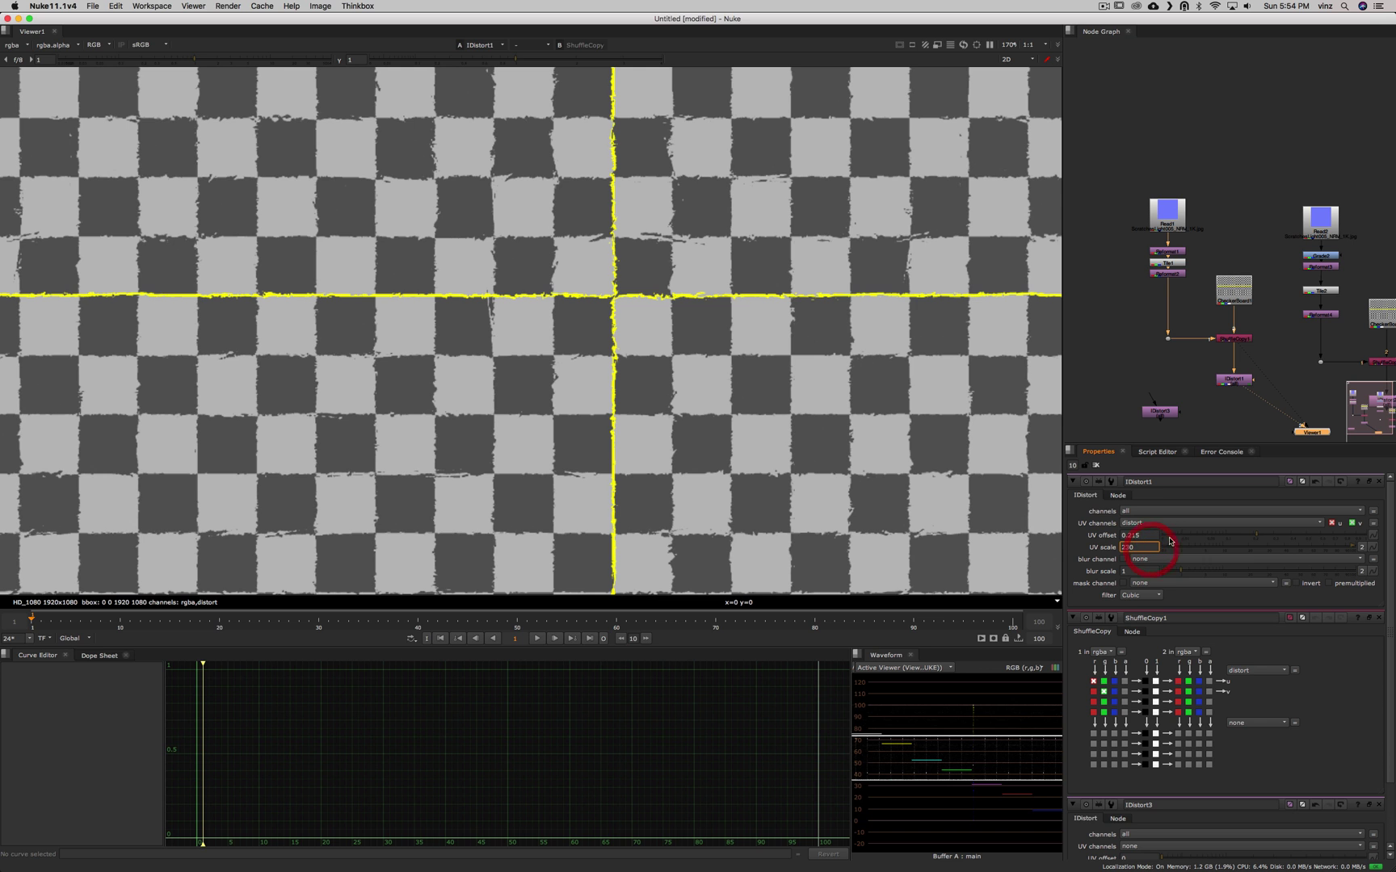
key("1")
key("2")
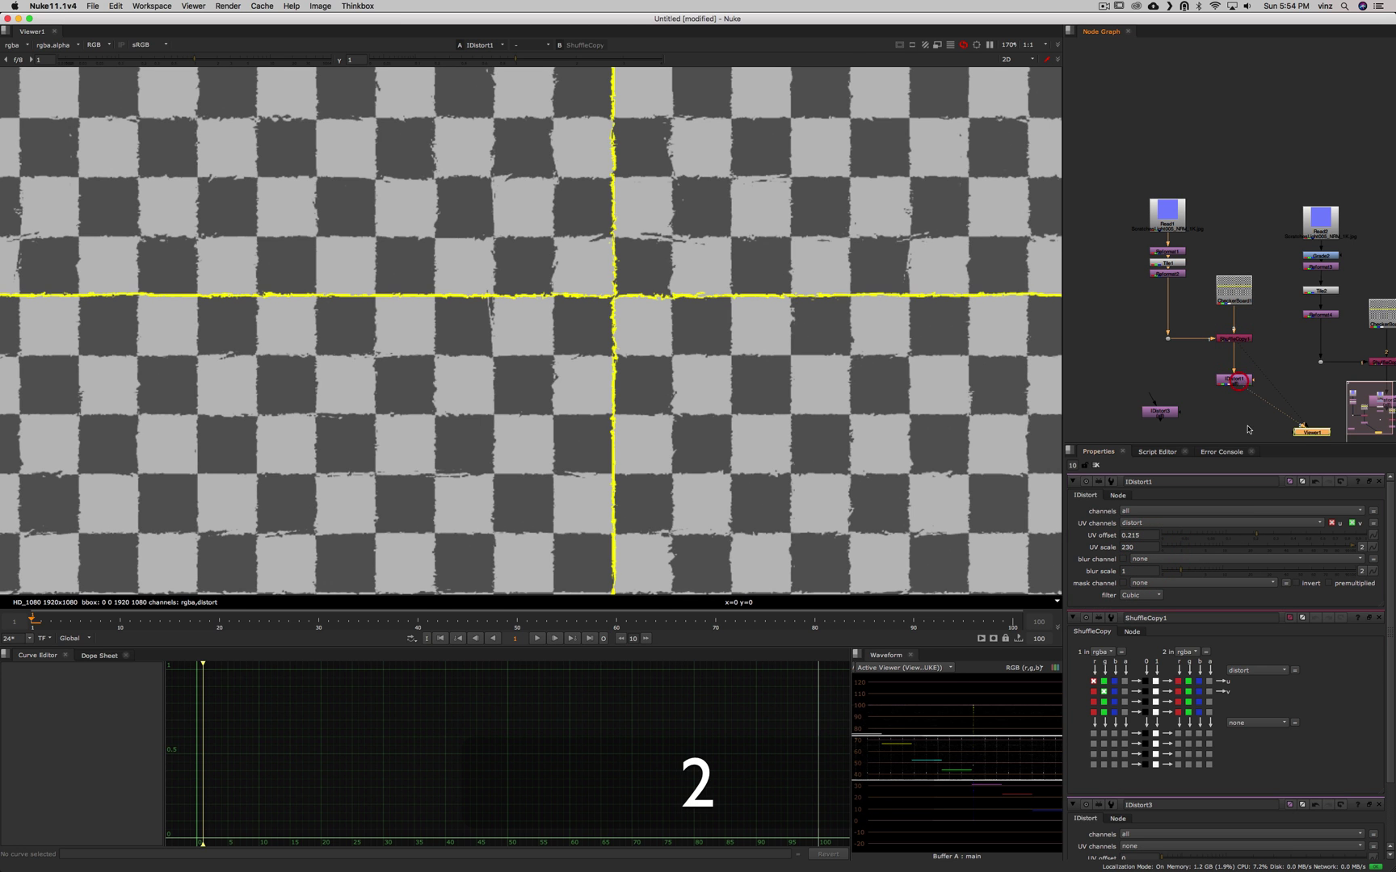
left_click(1240, 538)
key("2")
key("1")
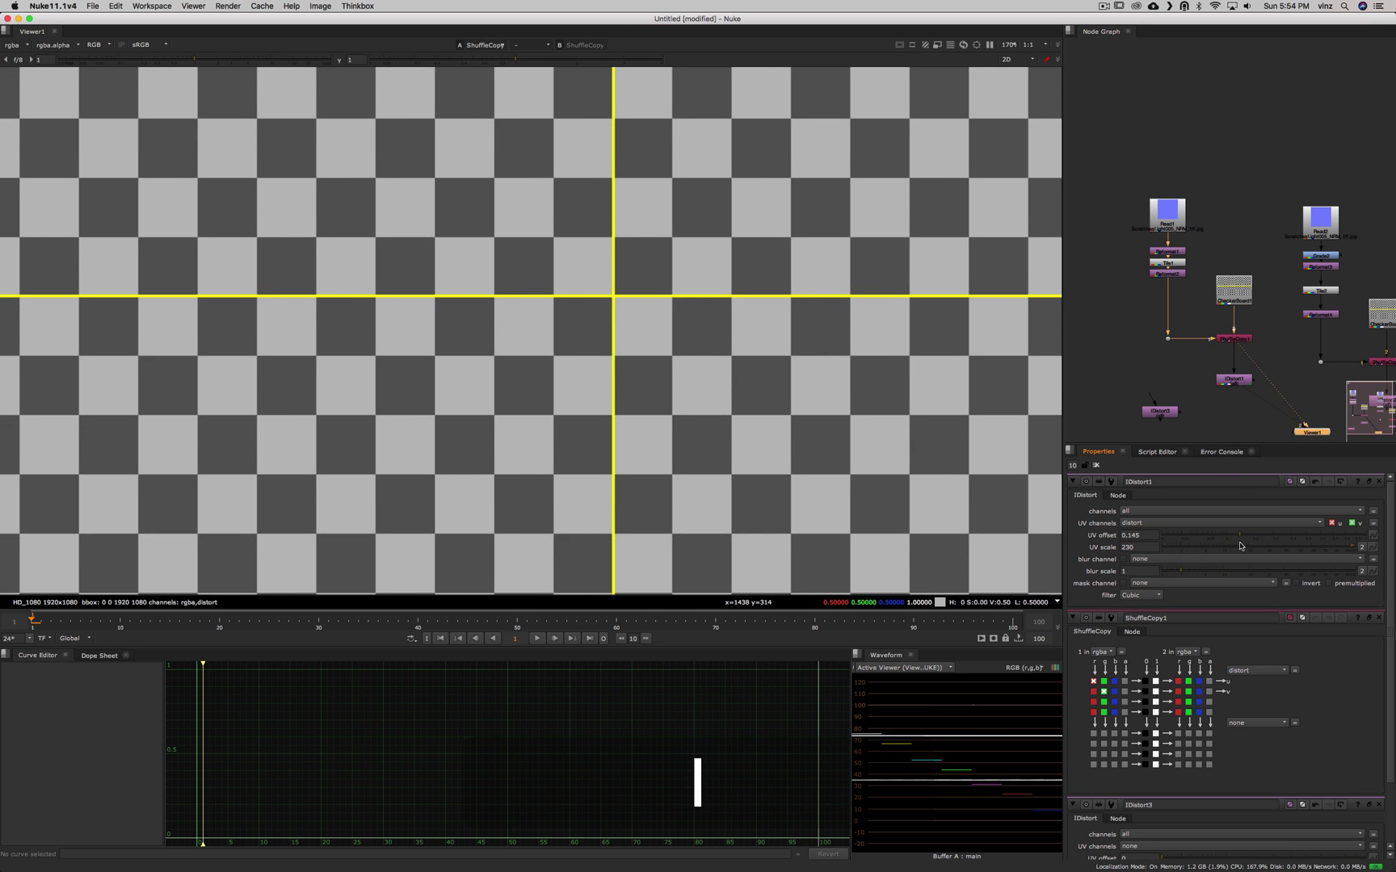
key("2")
left_click(1256, 536)
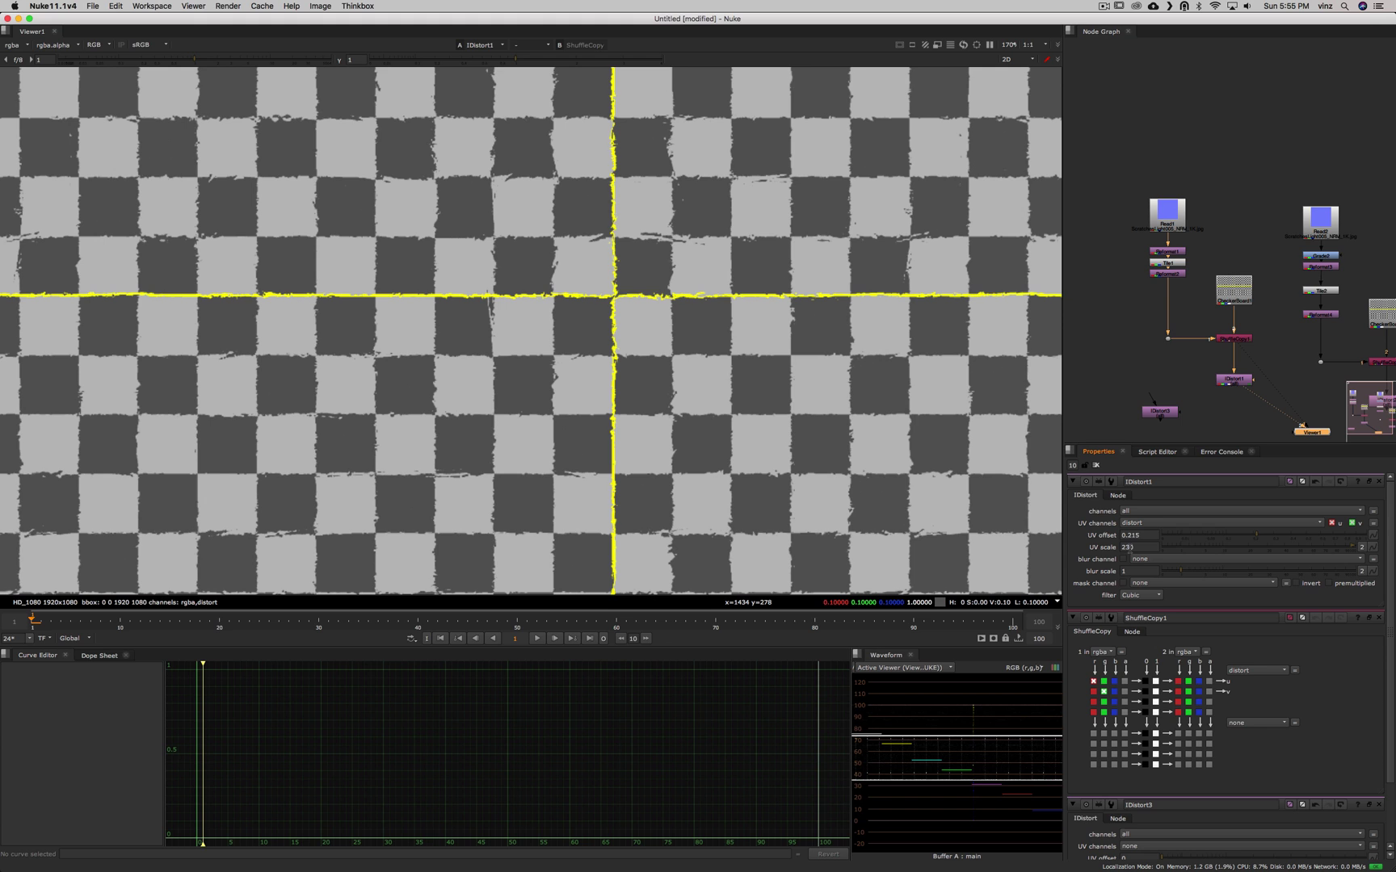
left_click(1167, 274)
key("1")
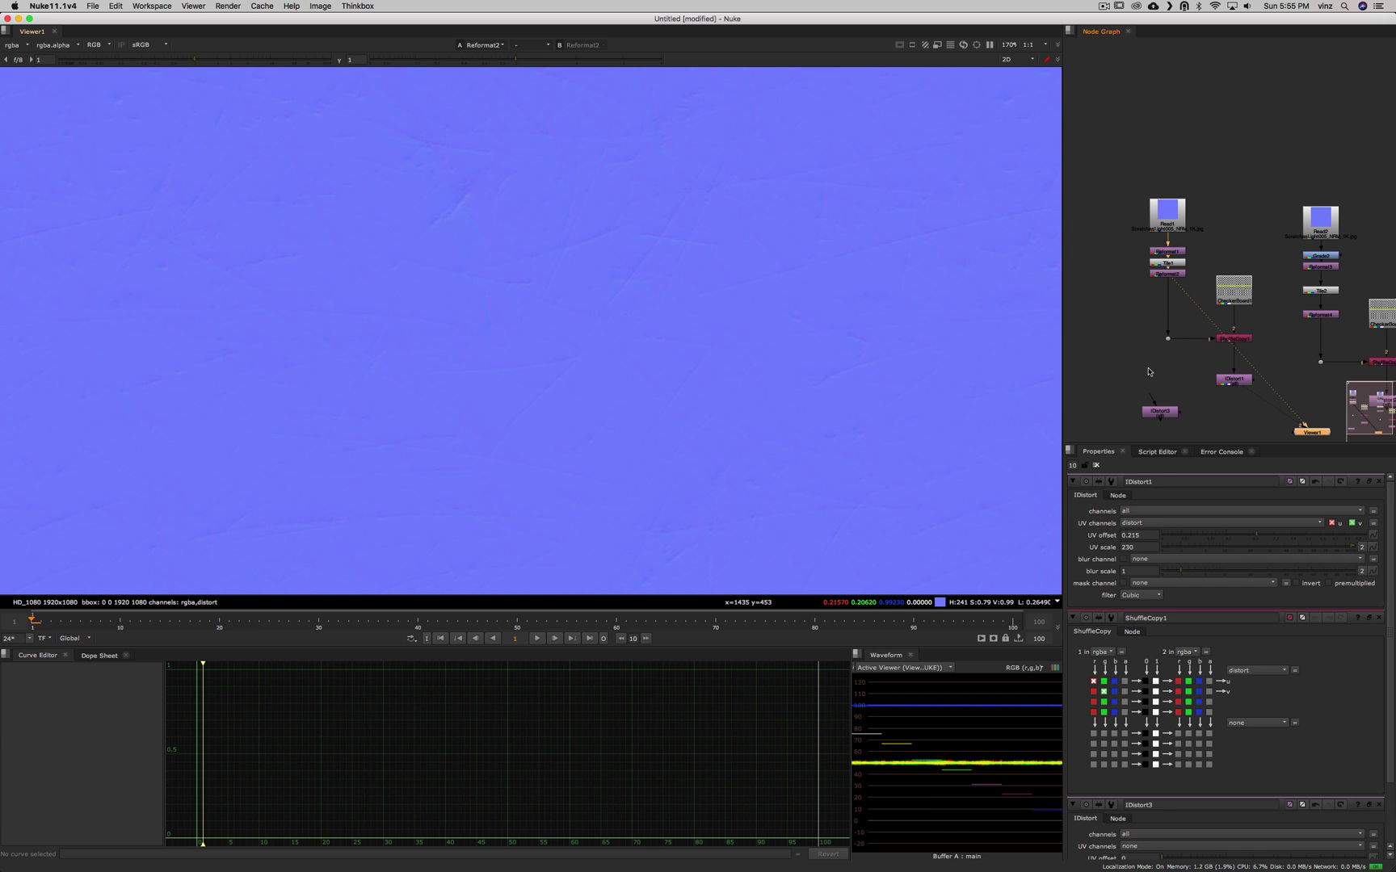
left_click(1246, 378)
key("1")
left_click_drag(1248, 379, 1198, 372, "alt")
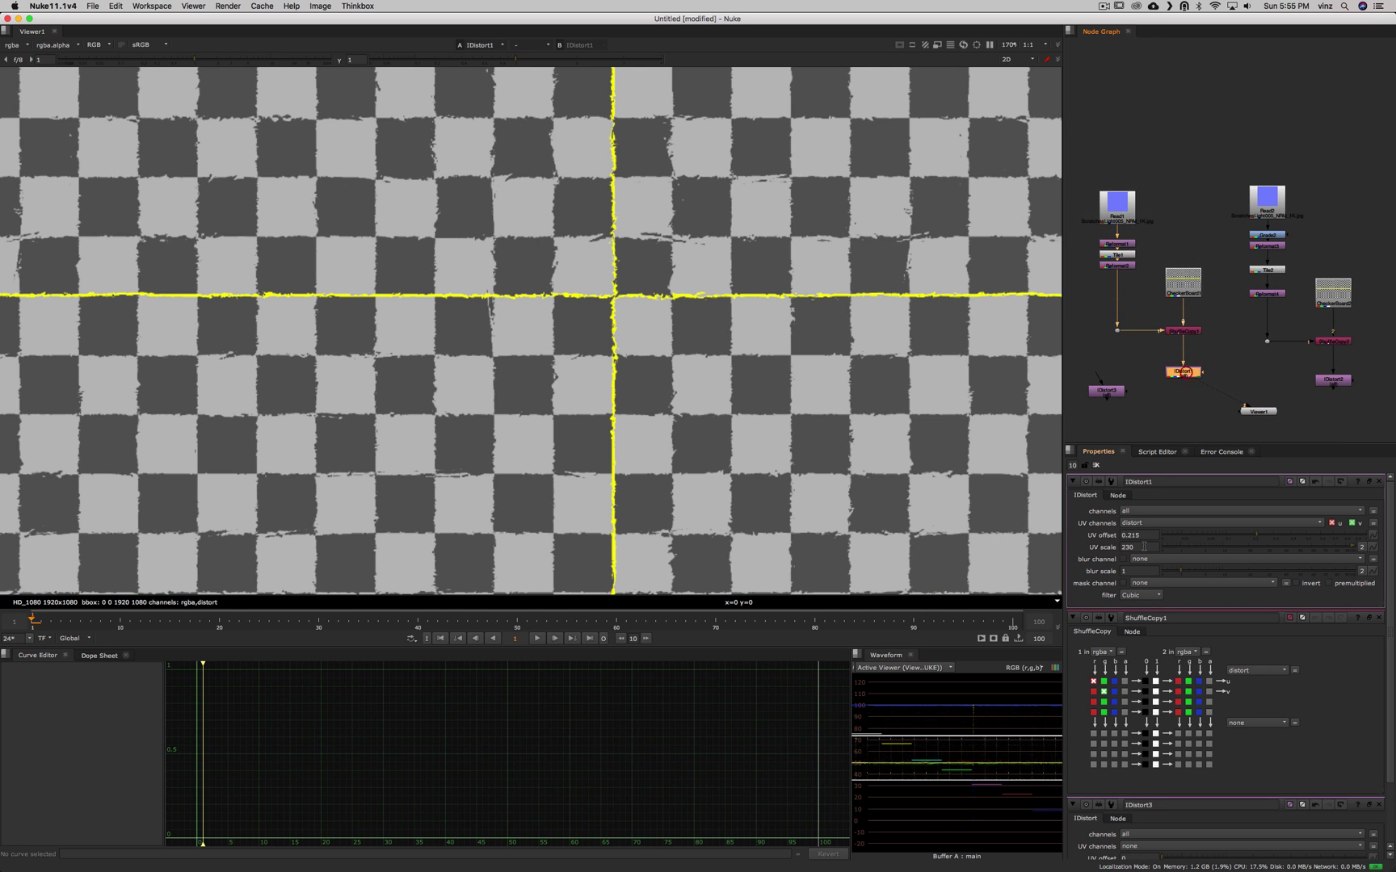
left_click_drag(841, 363, 791, 368, "alt")
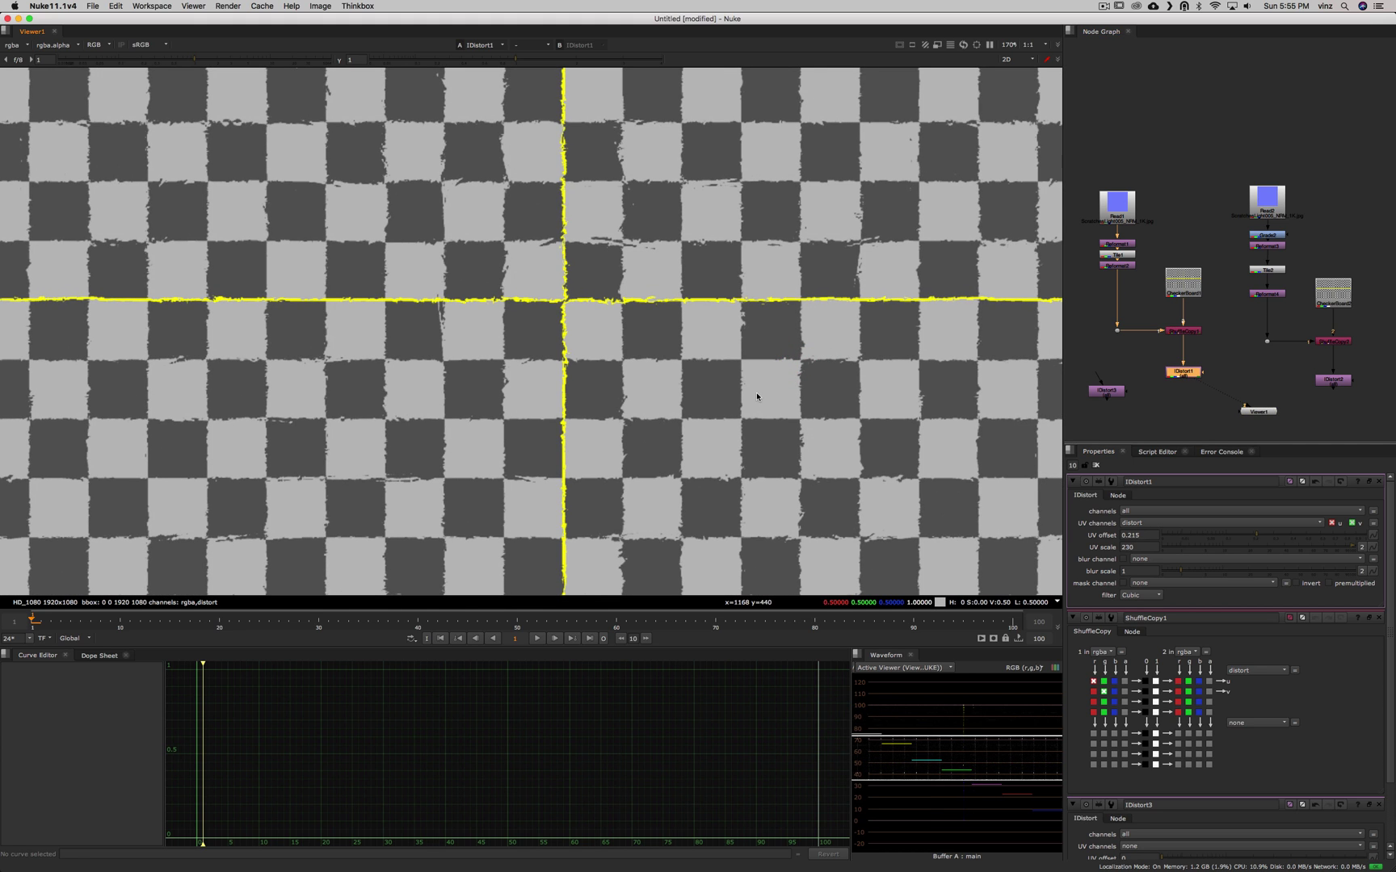
key("super")
View the raw Read2 normal map and open Grade2's offset of -0.21582, -0.21219, -0.9989.
left_click(1269, 206)
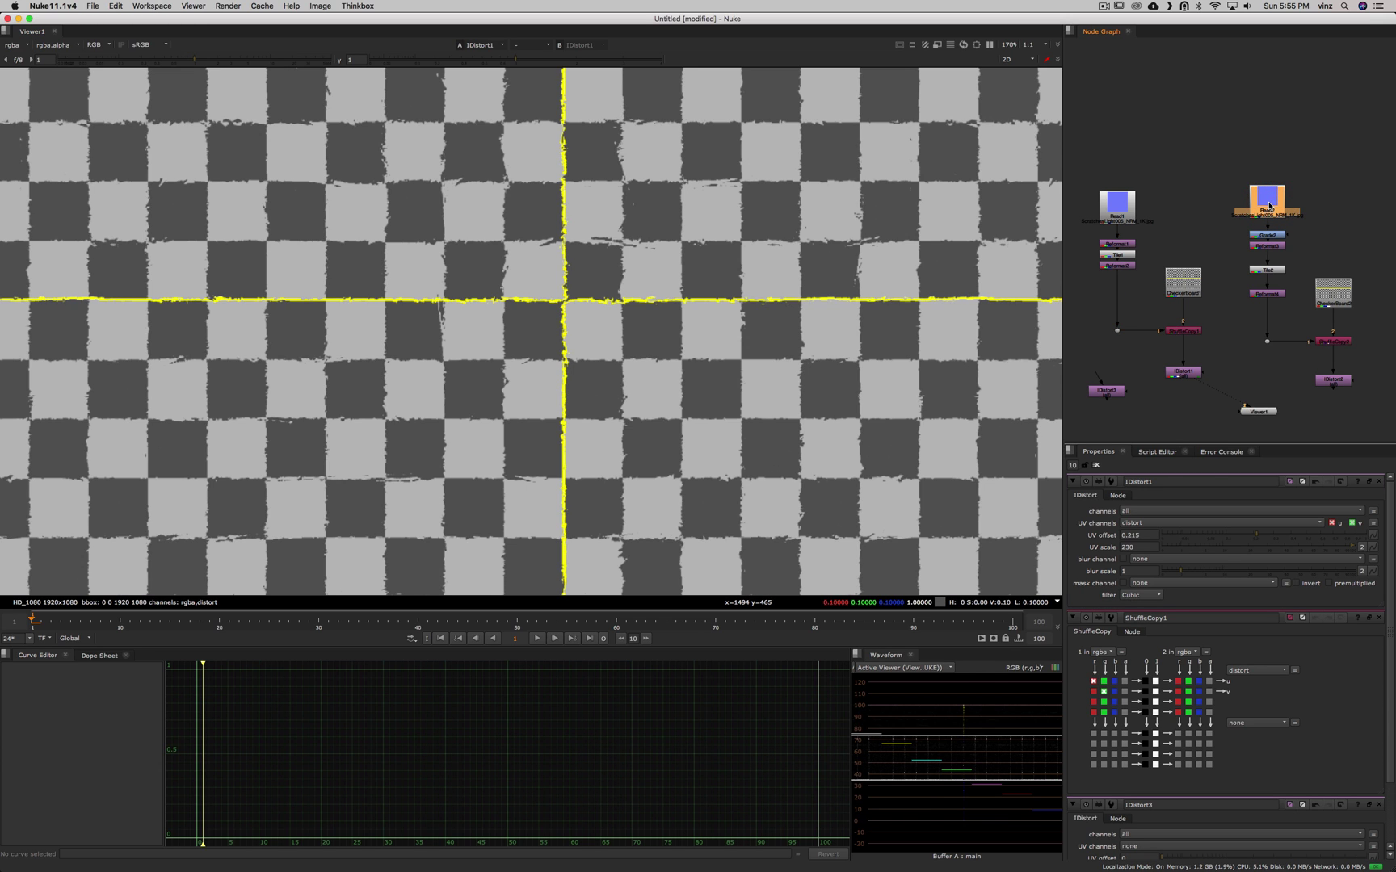
key("1")
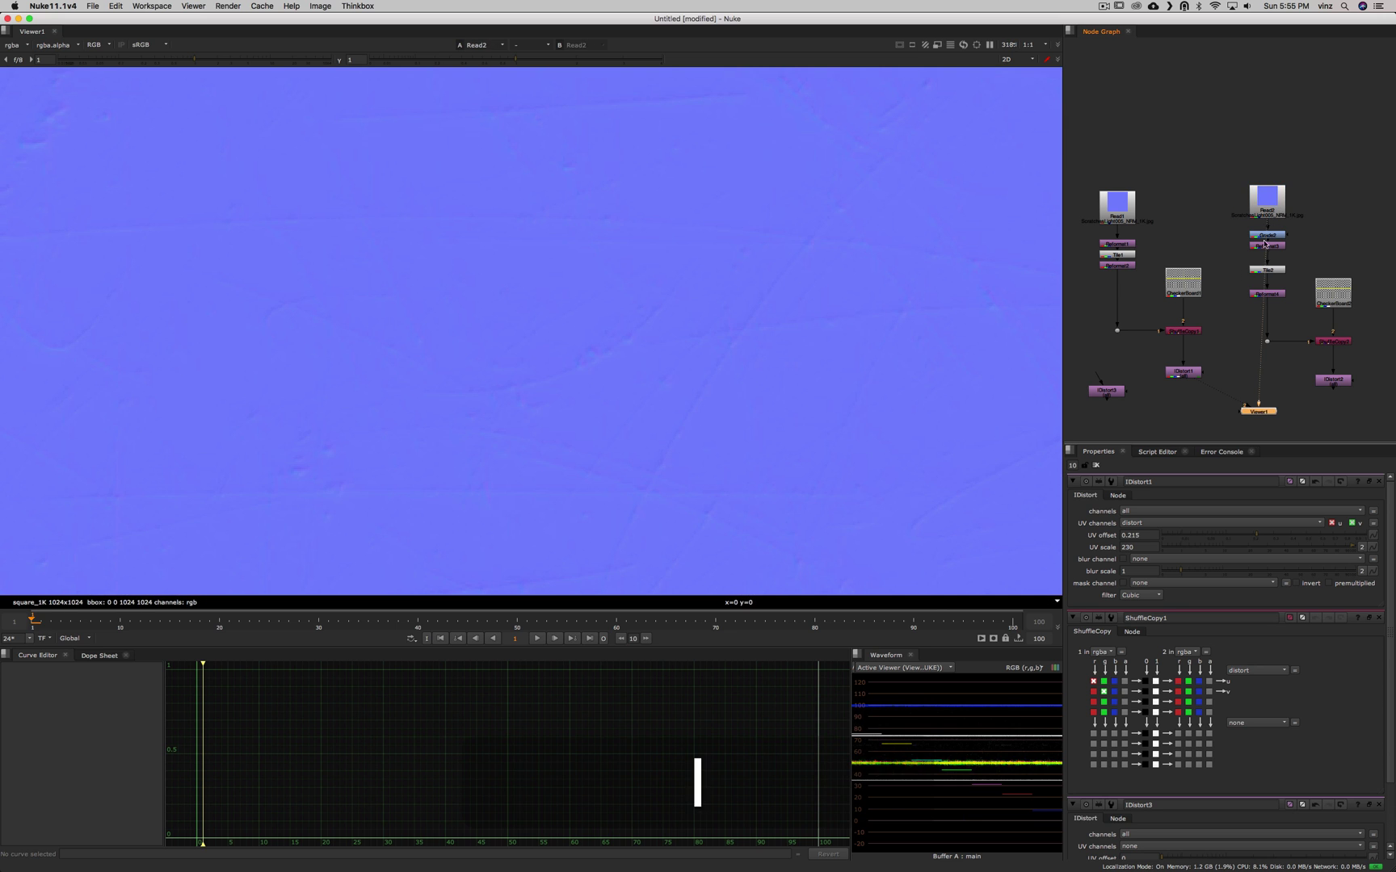
double_click(1275, 236)
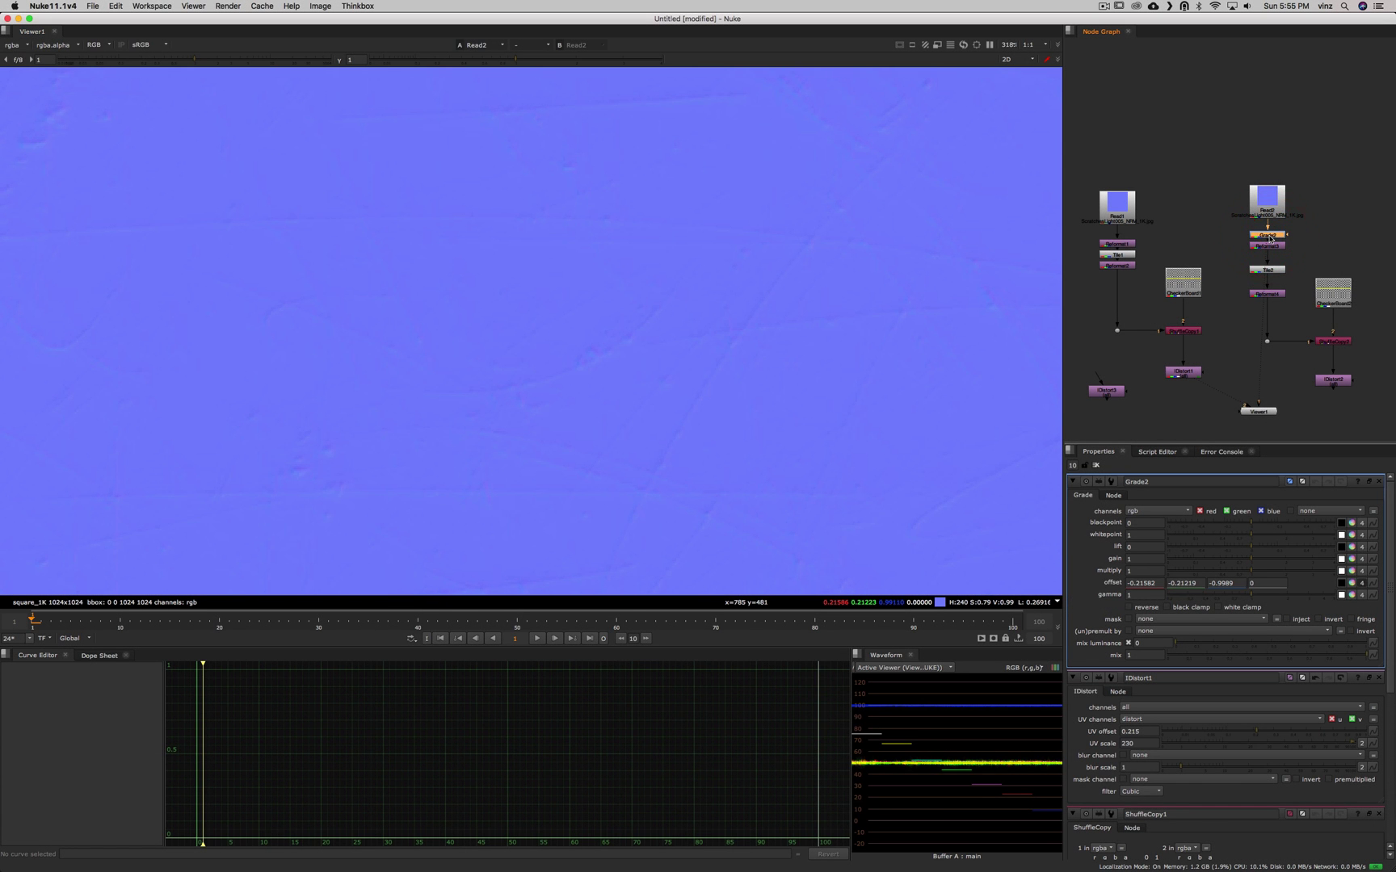
View the Grade2 offset normal map and zoom in to inspect its faint green and red strands.
key("1")
scroll(692, 414, "down", 6)
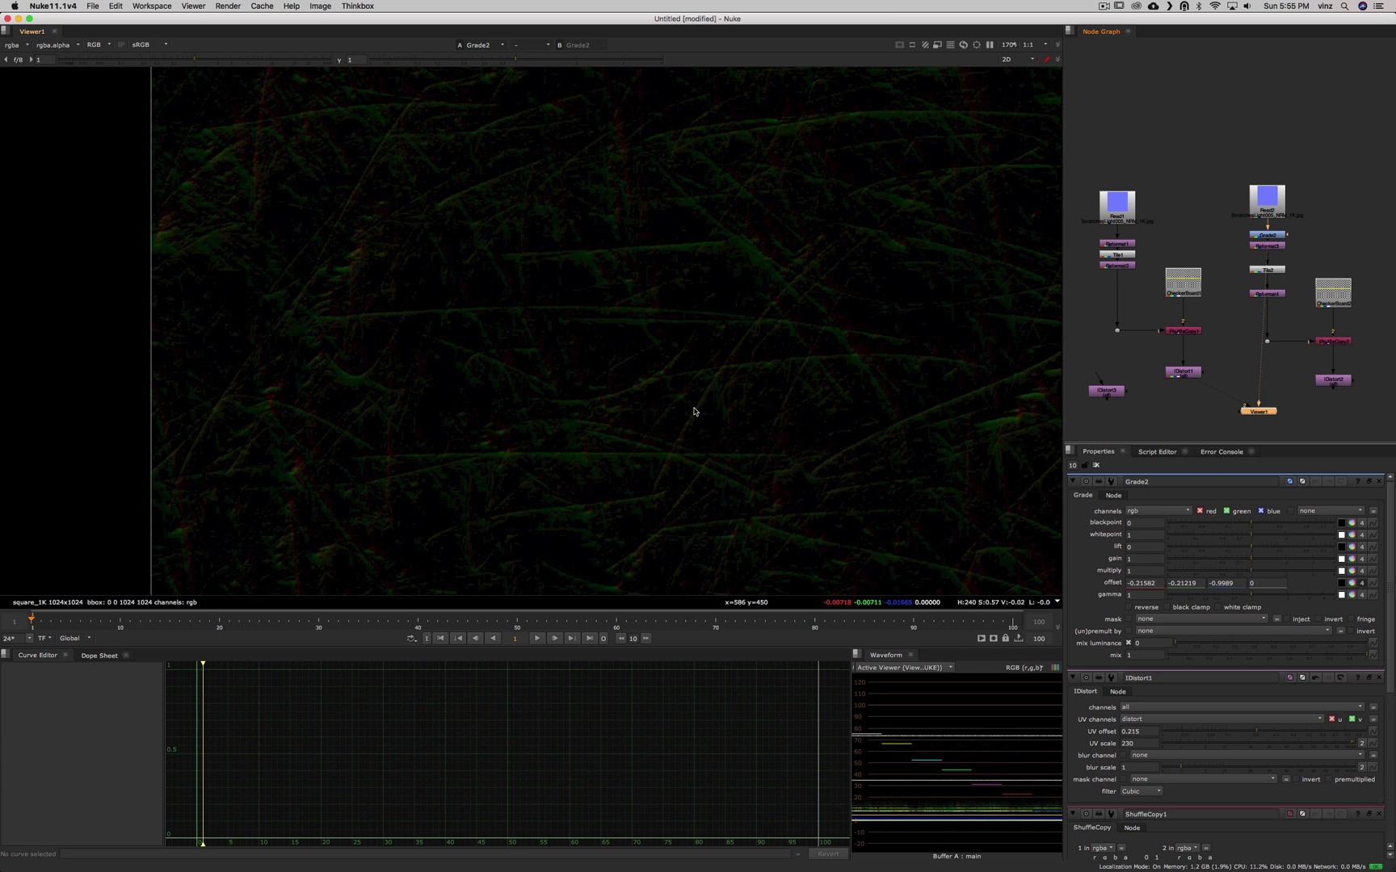
scroll(633, 378, "up", 4)
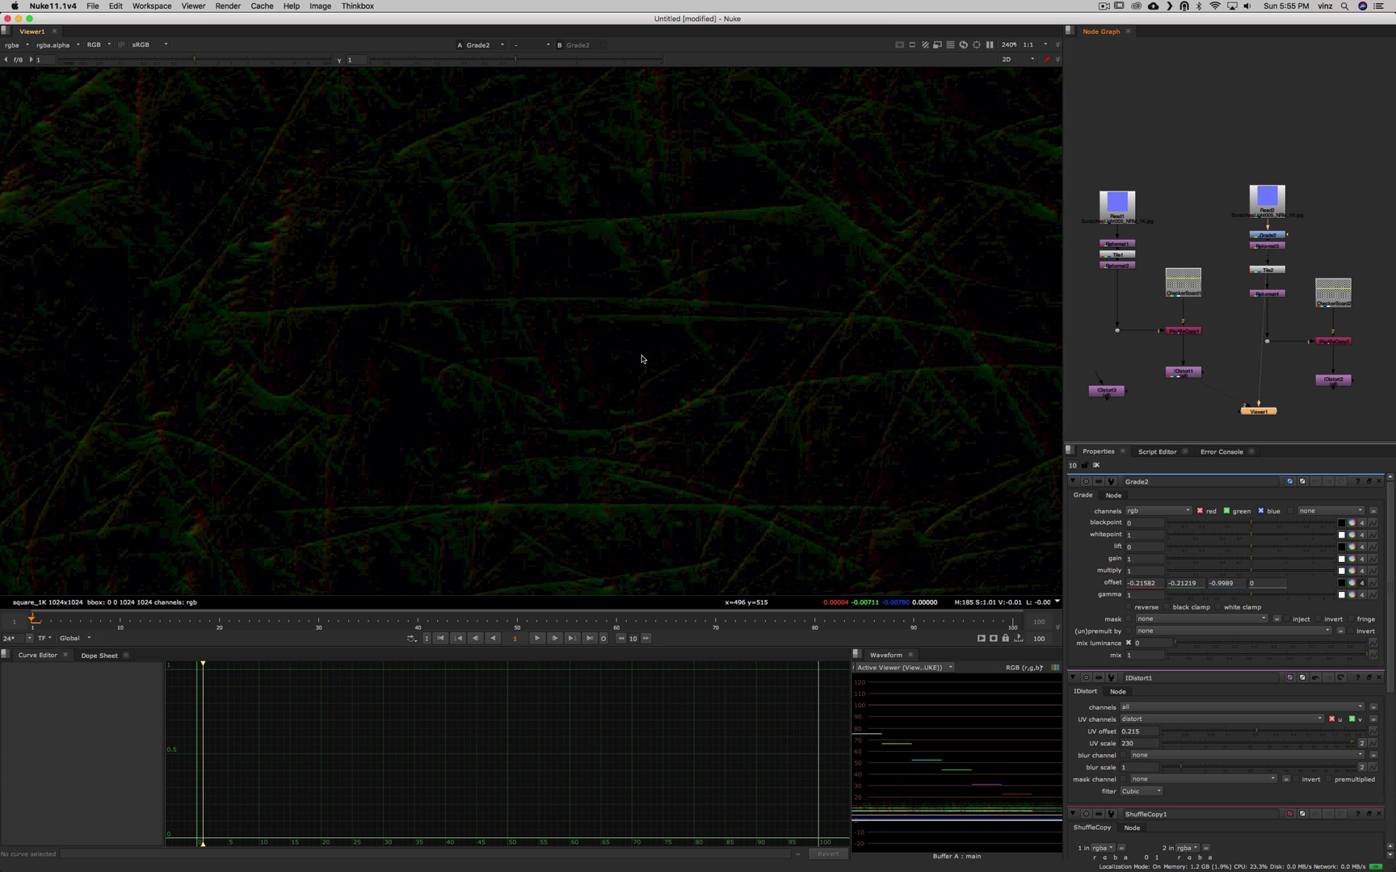
scroll(641, 343, "up", 1)
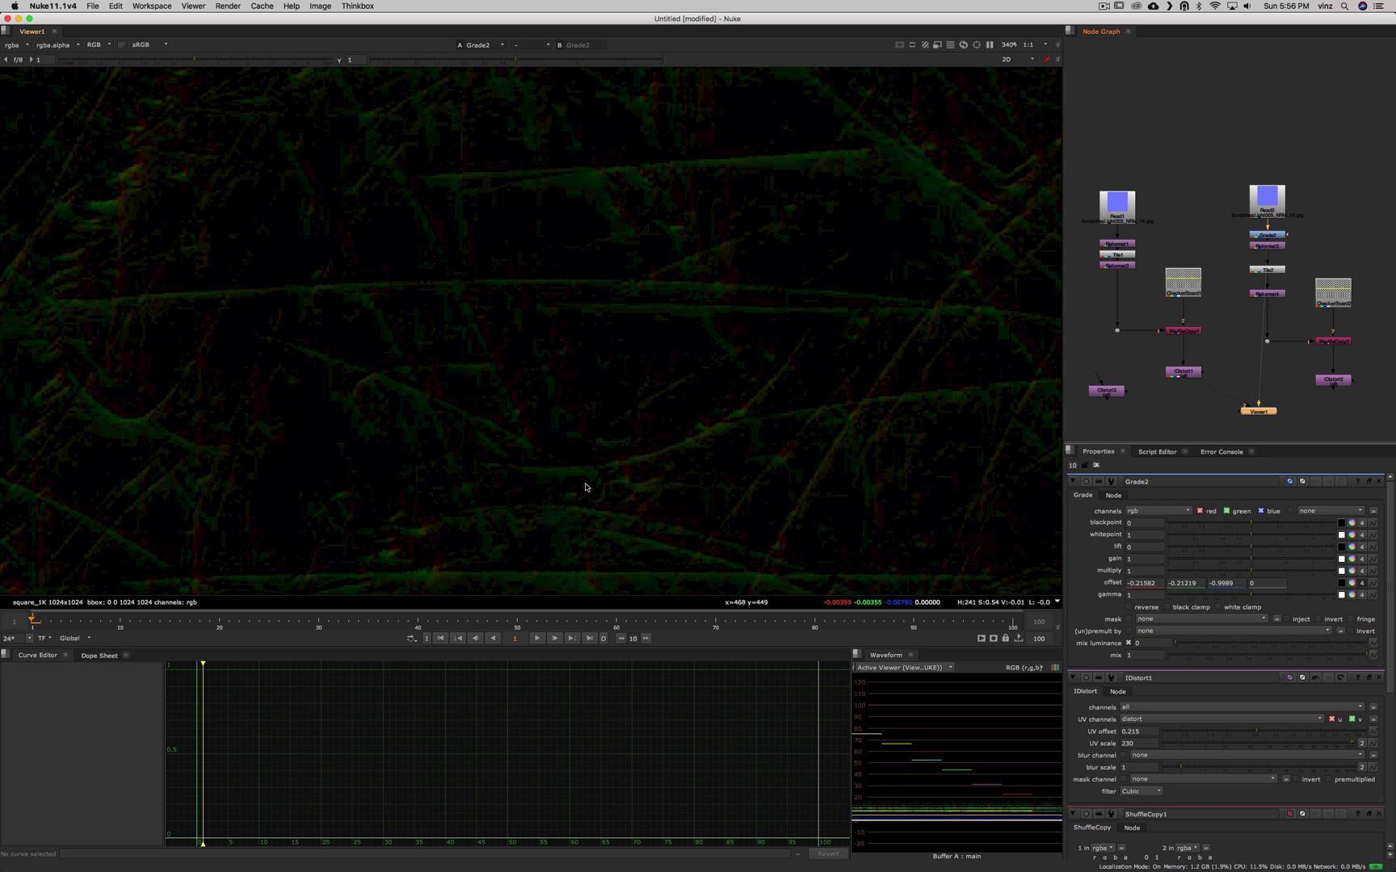
scroll(579, 483, "down", 2)
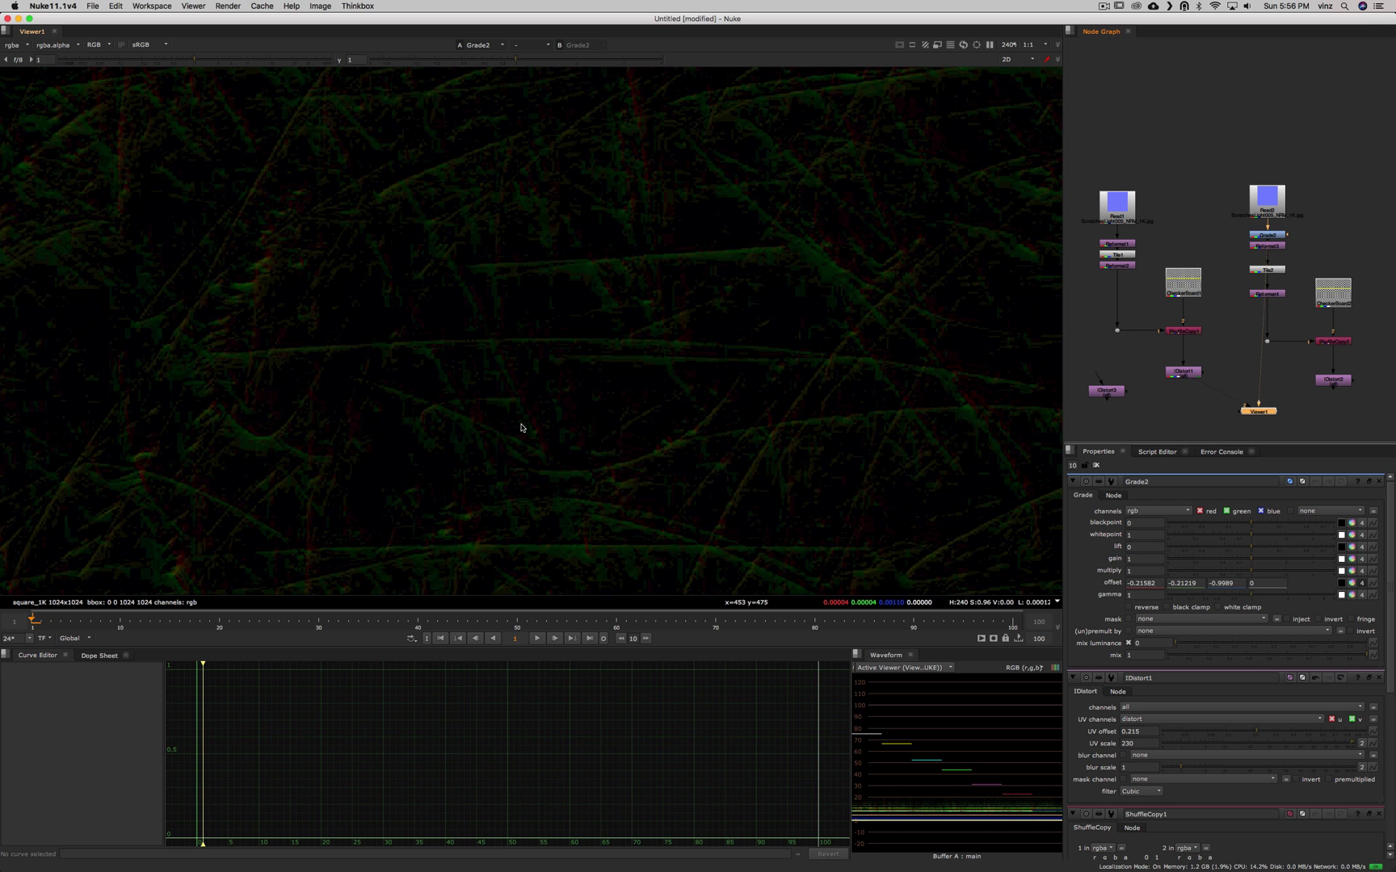
scroll(624, 412, "down", 4)
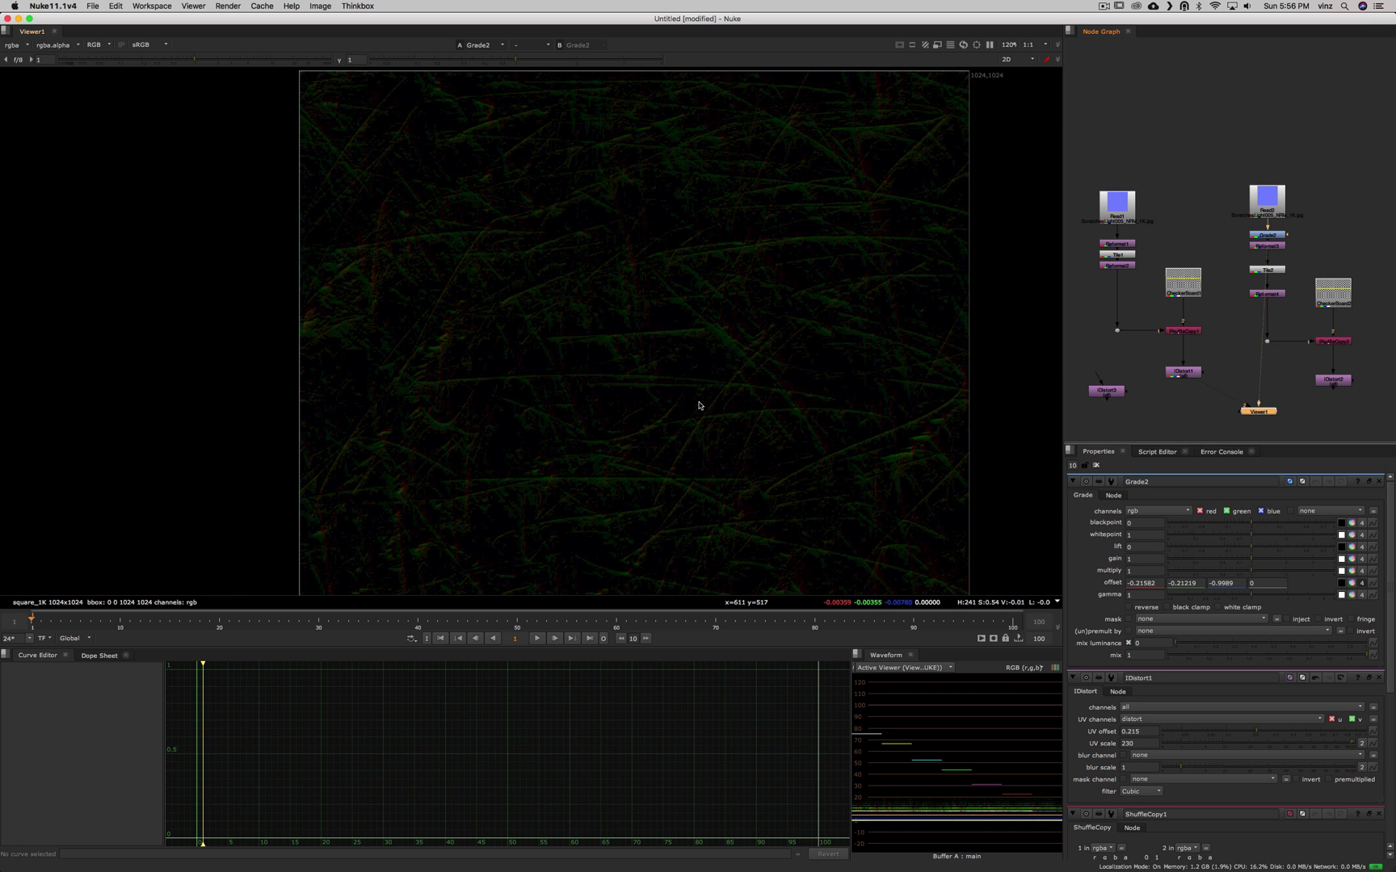
scroll(700, 408, "down", 1)
left_click_drag(702, 425, 691, 365, "alt")
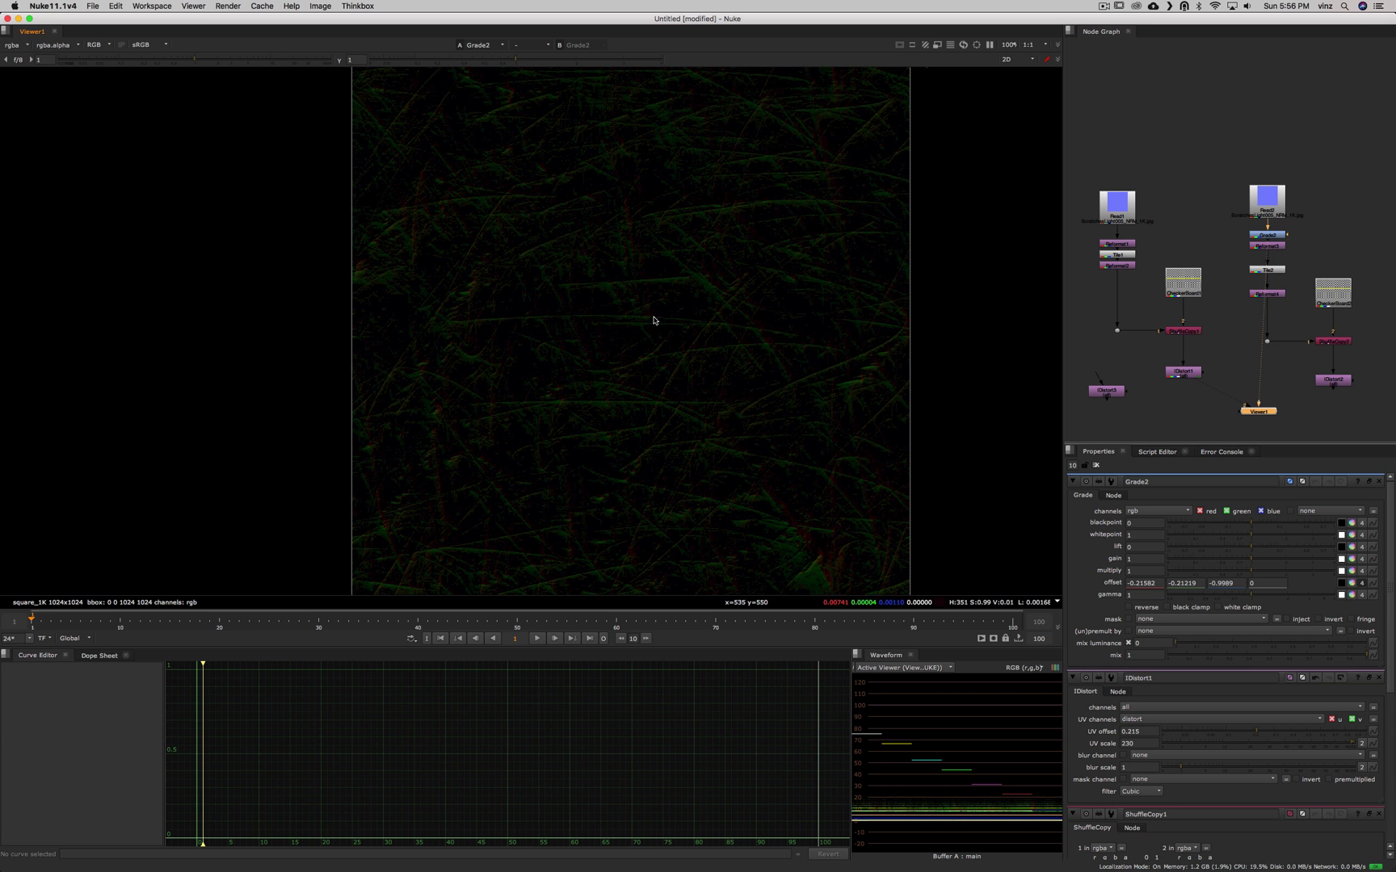
scroll(663, 370, "up", 3)
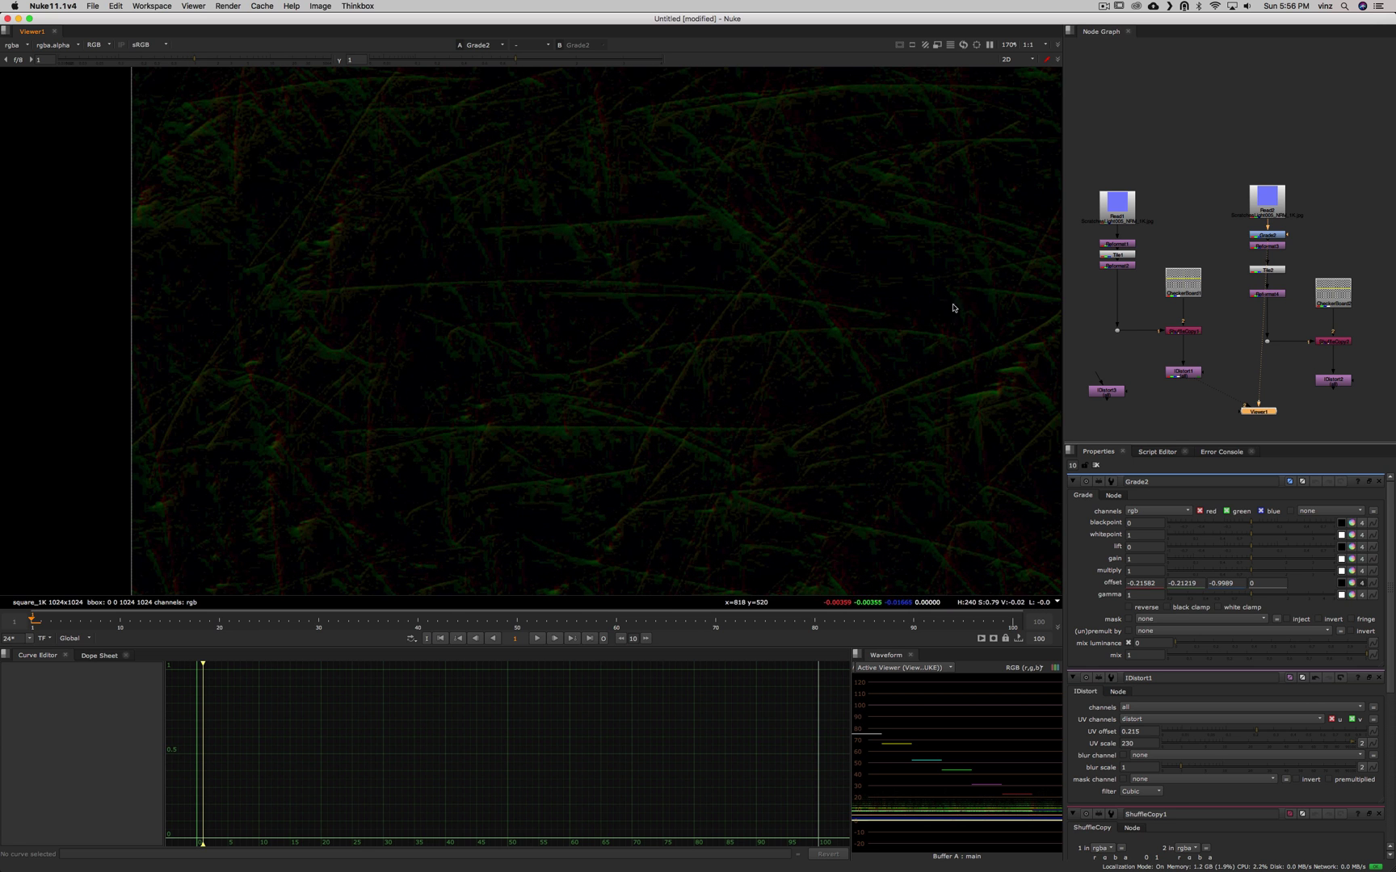
Display Reformat4's HD_1080 reformatted image and frame it in the Viewer.
left_click(1276, 297)
key("1")
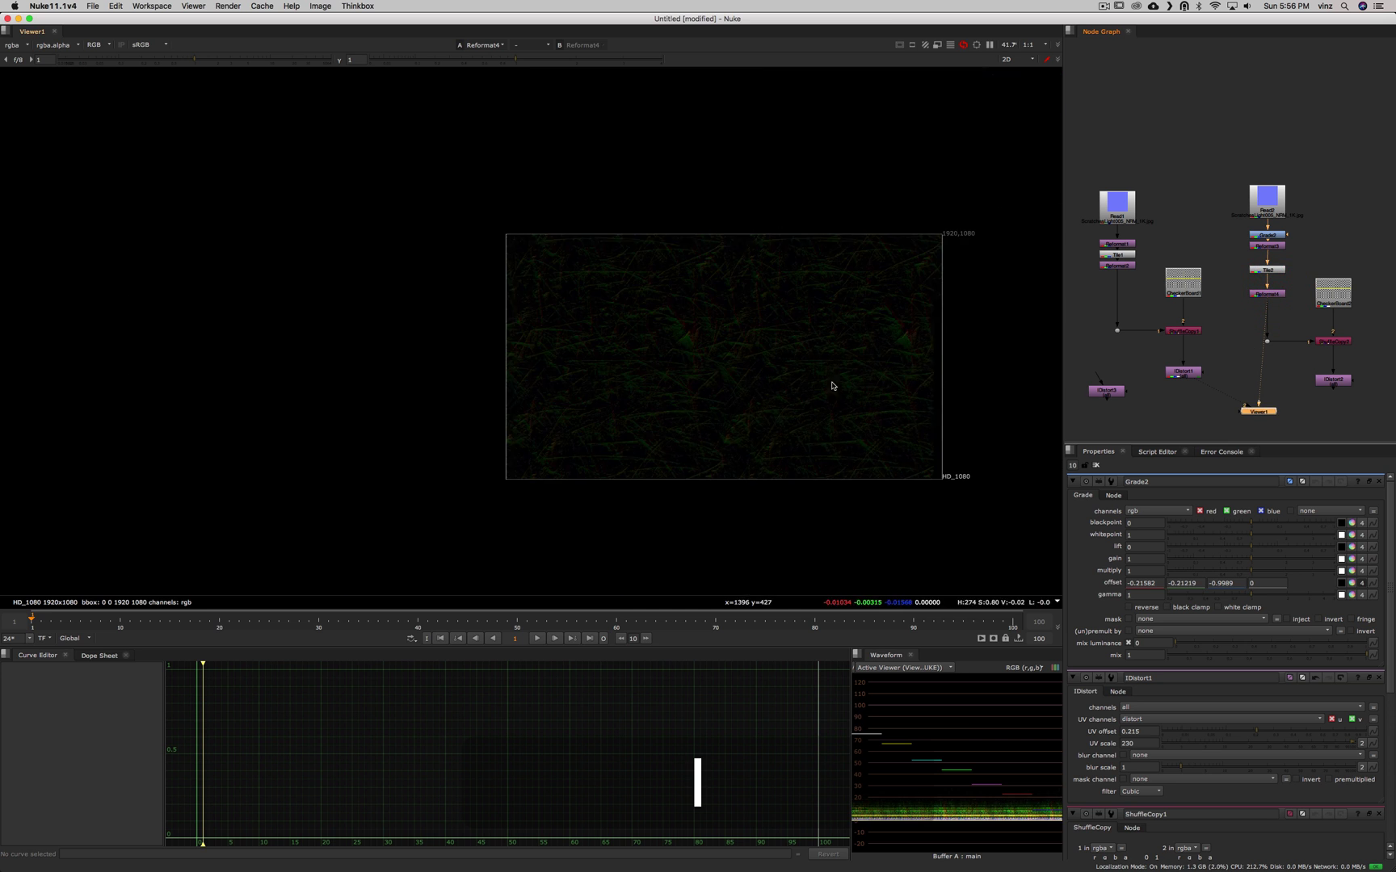
left_click_drag(832, 386, 779, 390, "alt")
scroll(701, 361, "up", 2)
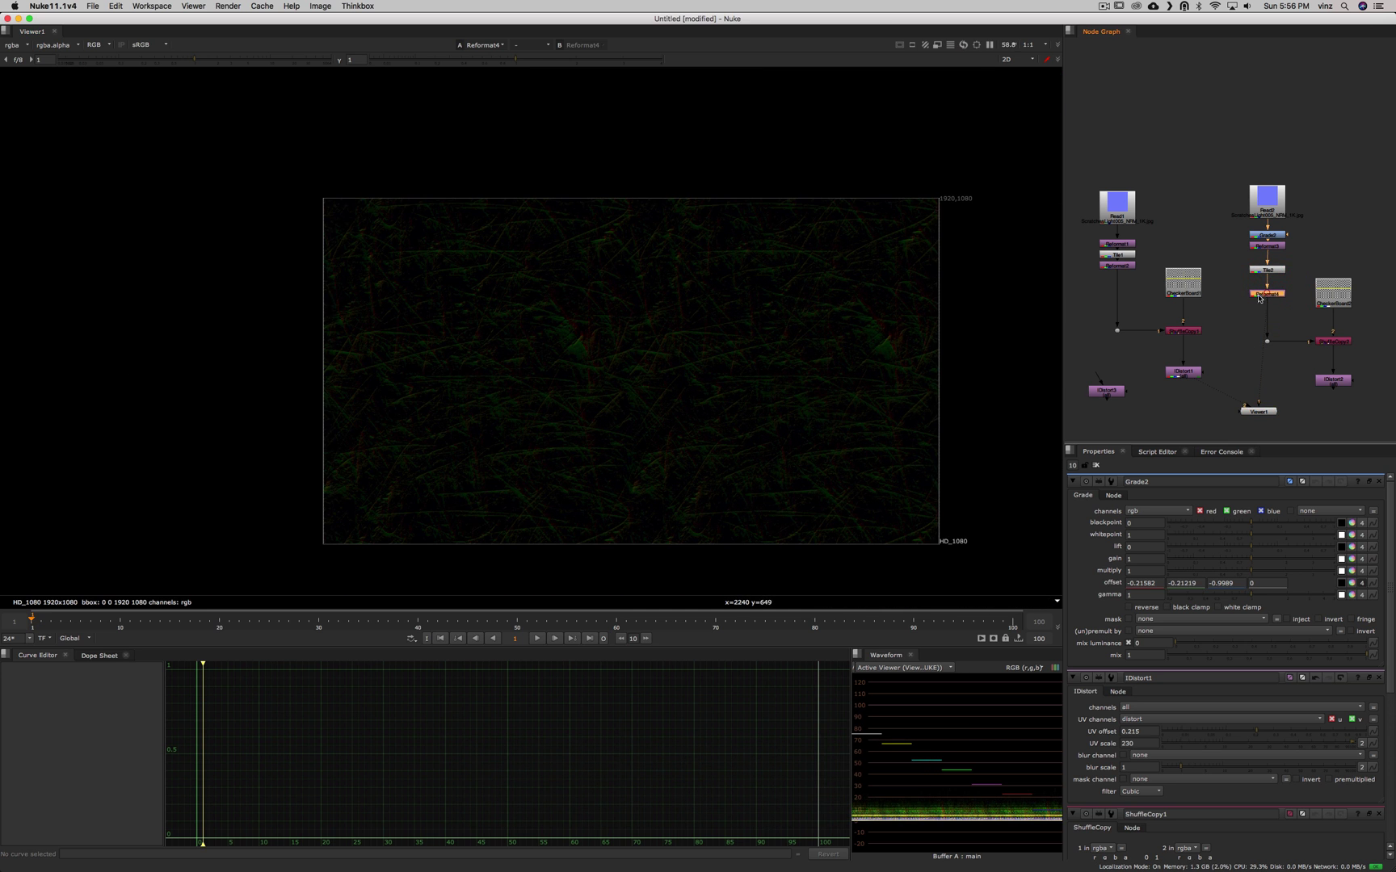
View the ShuffleCopy2 checkerboard and open its settings.
left_click(1335, 342)
key("1")
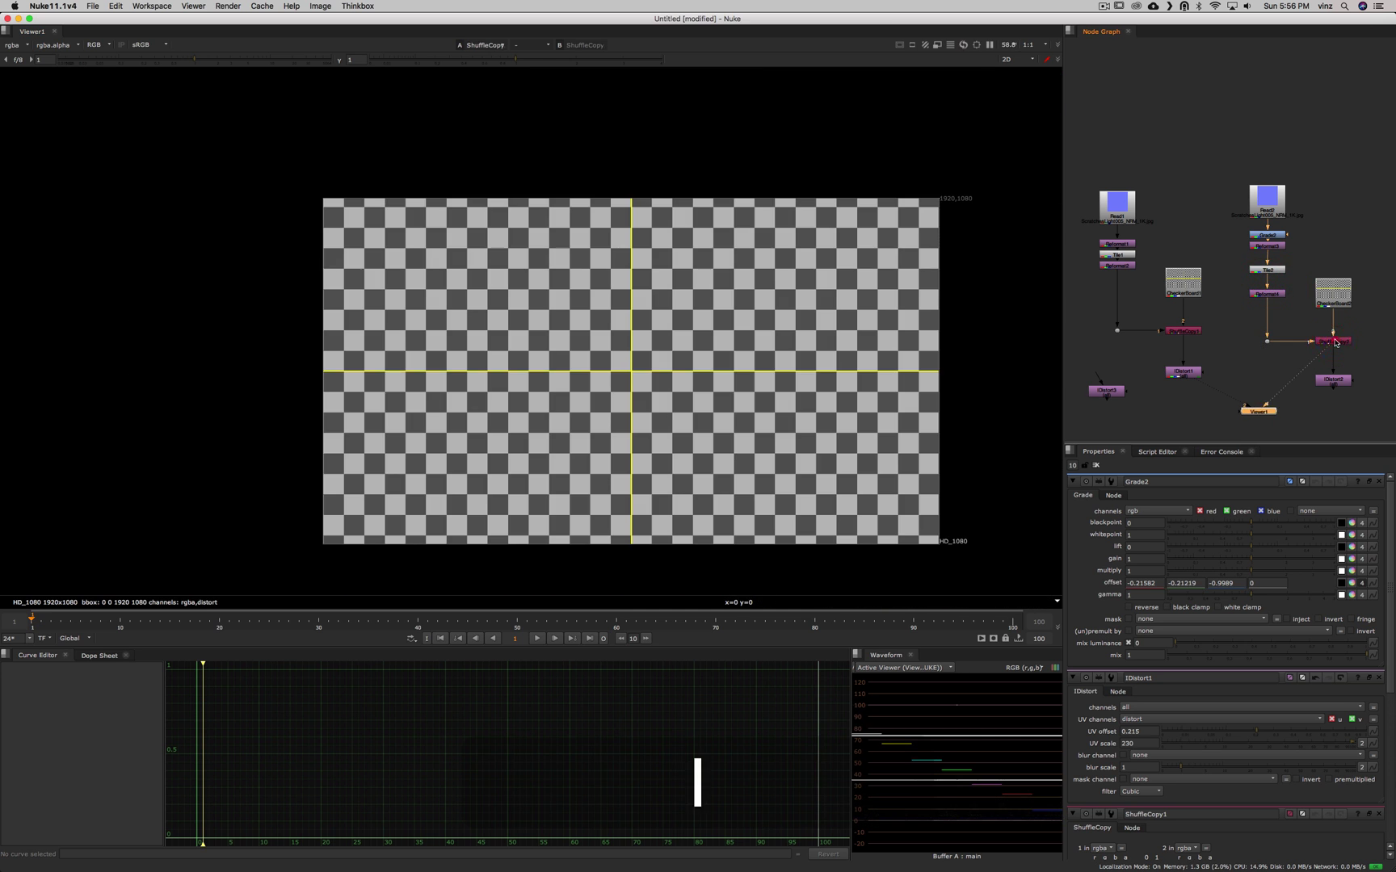
double_click(1335, 342)
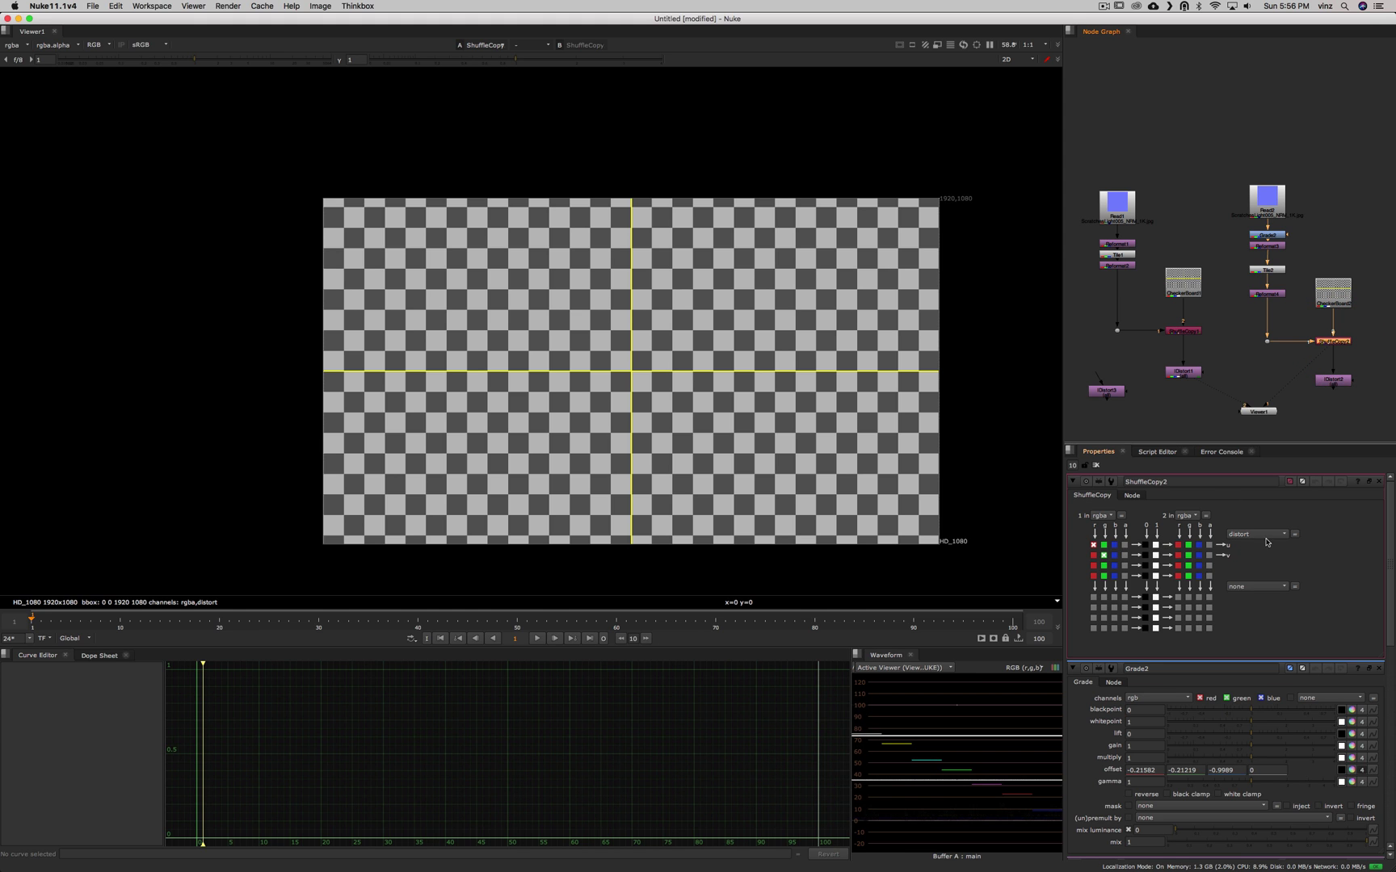
Display IDistort2's checkerboard warped at UV scale 400 and frame it closely.
left_click(1334, 380)
double_click(1335, 380)
scroll(1345, 383, "down", 1)
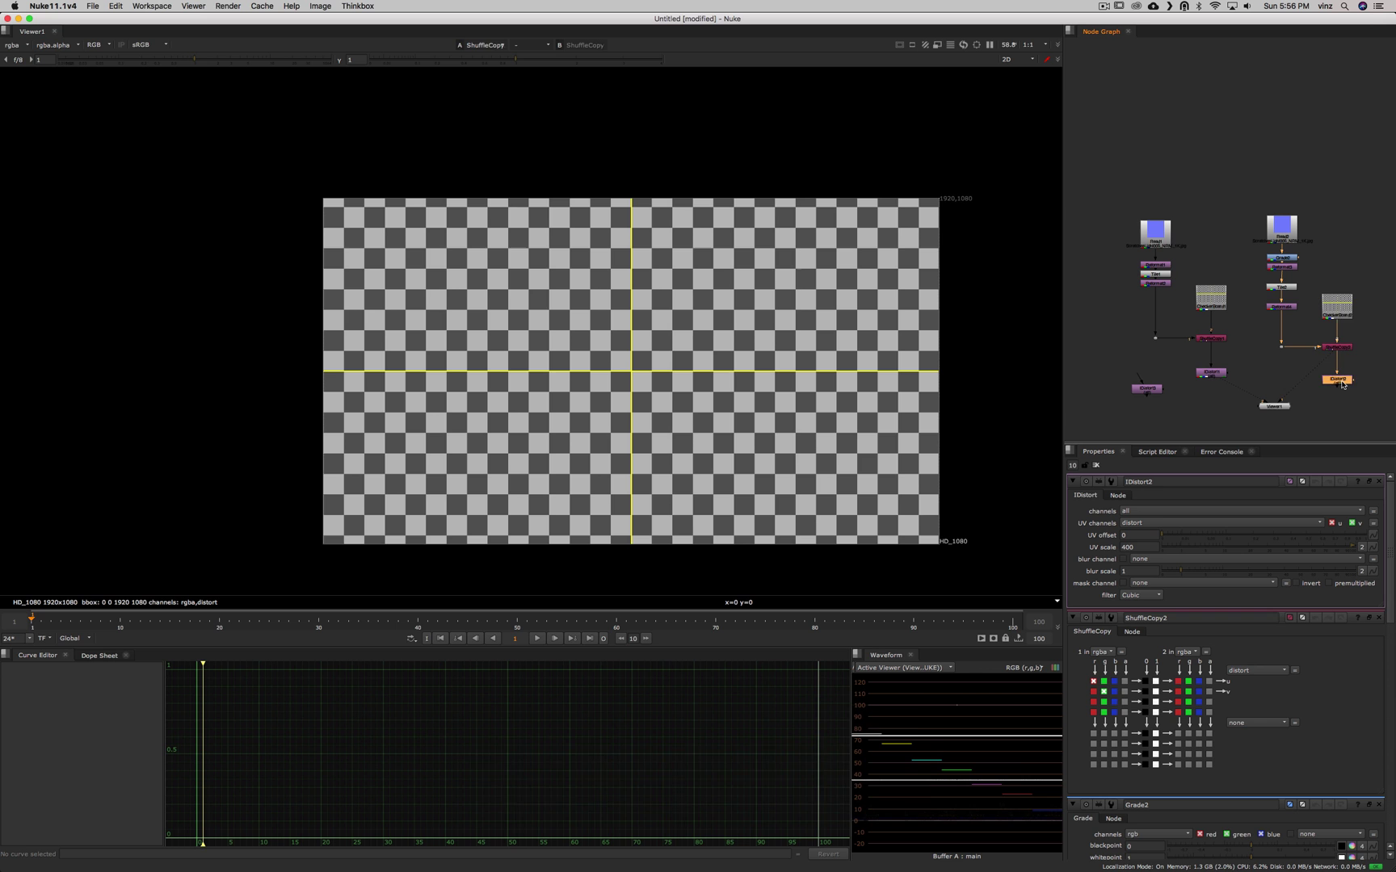
key("1")
scroll(693, 376, "up", 3)
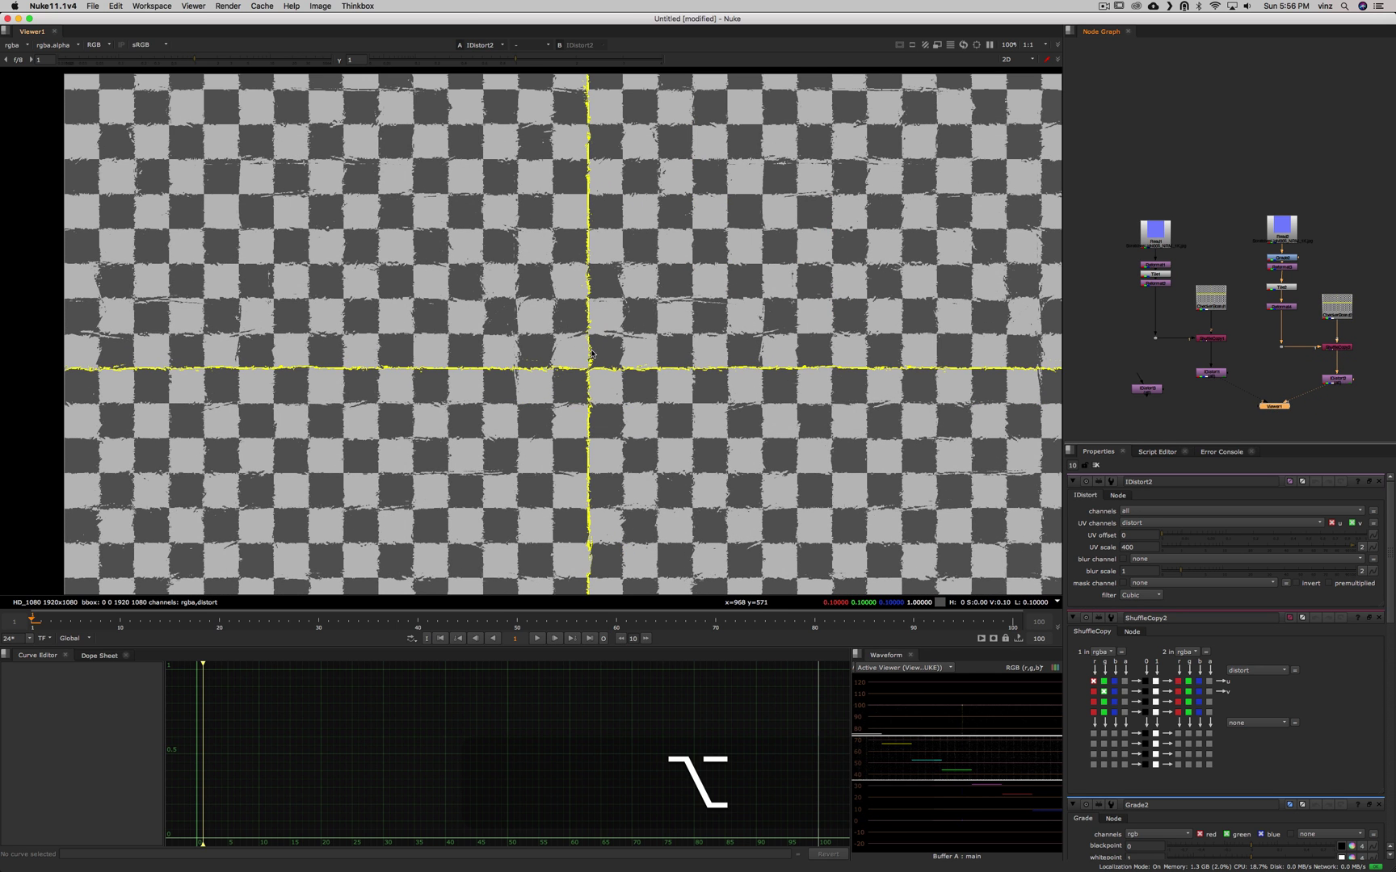
scroll(725, 398, "up", 1)
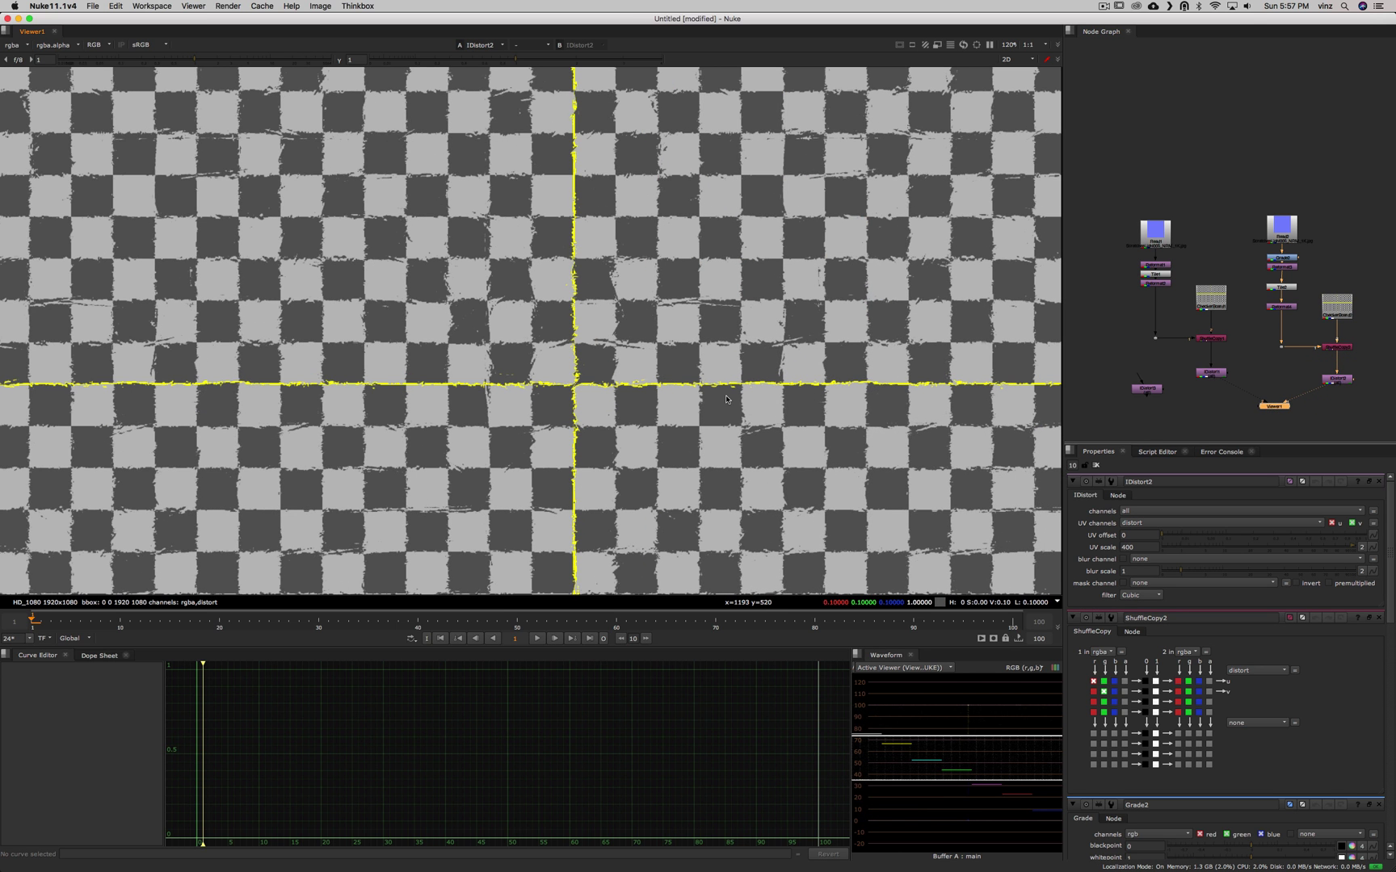
scroll(725, 398, "down", 4)
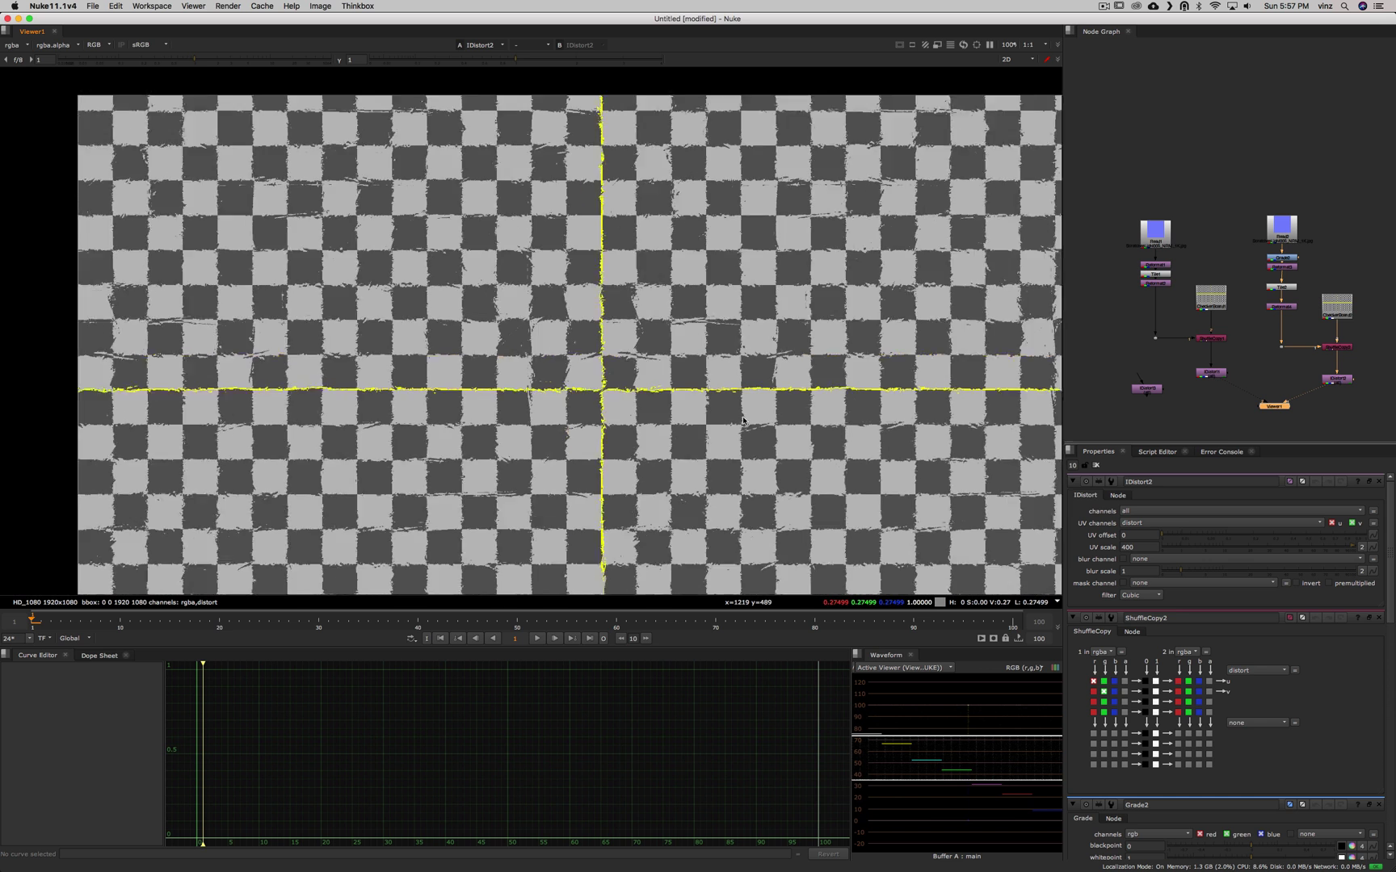
left_click_drag(765, 440, 715, 414, "alt")
scroll(721, 426, "up", 2)
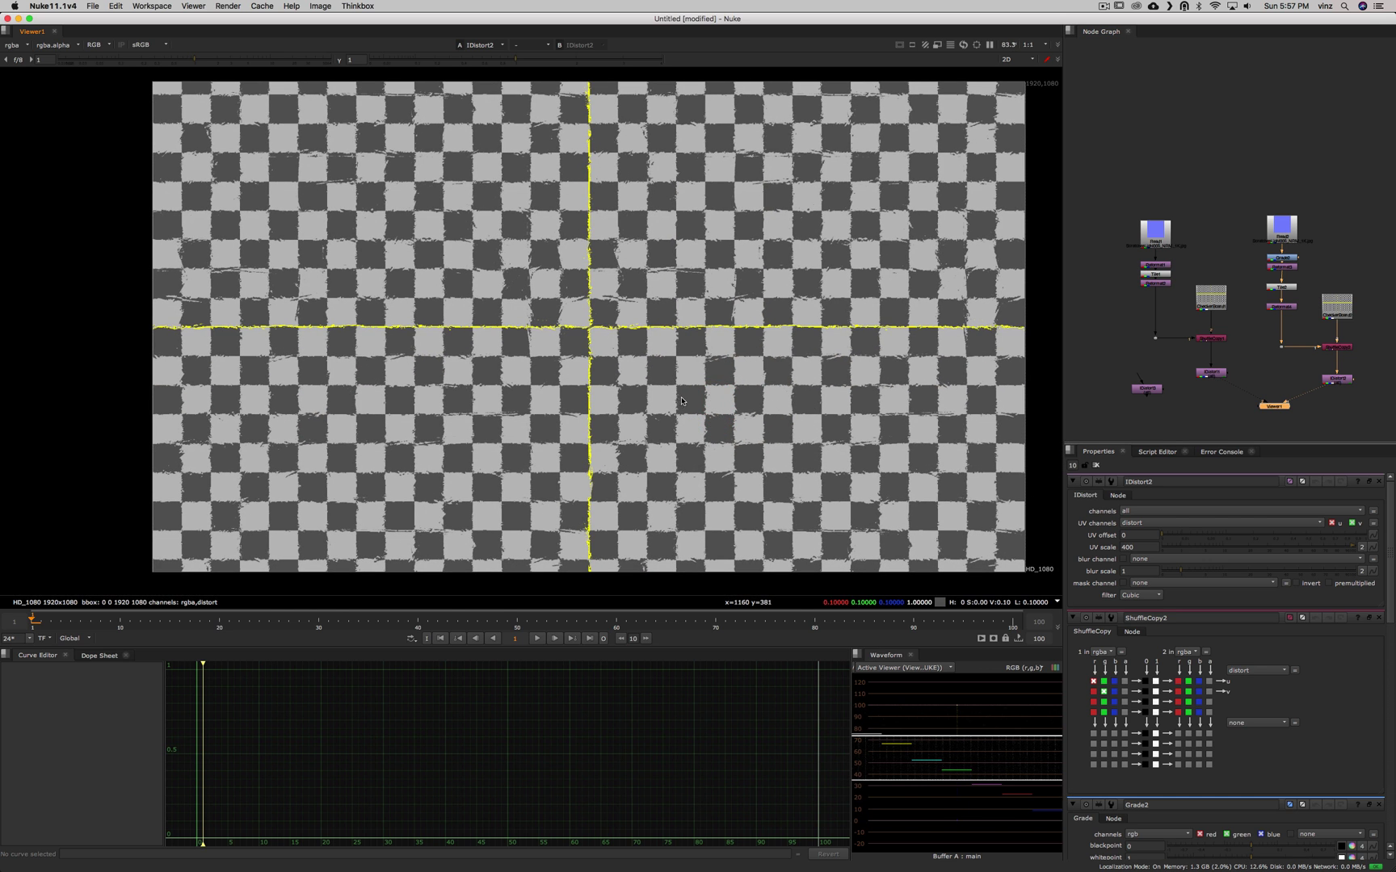
left_click_drag(755, 383, 742, 389, "alt")
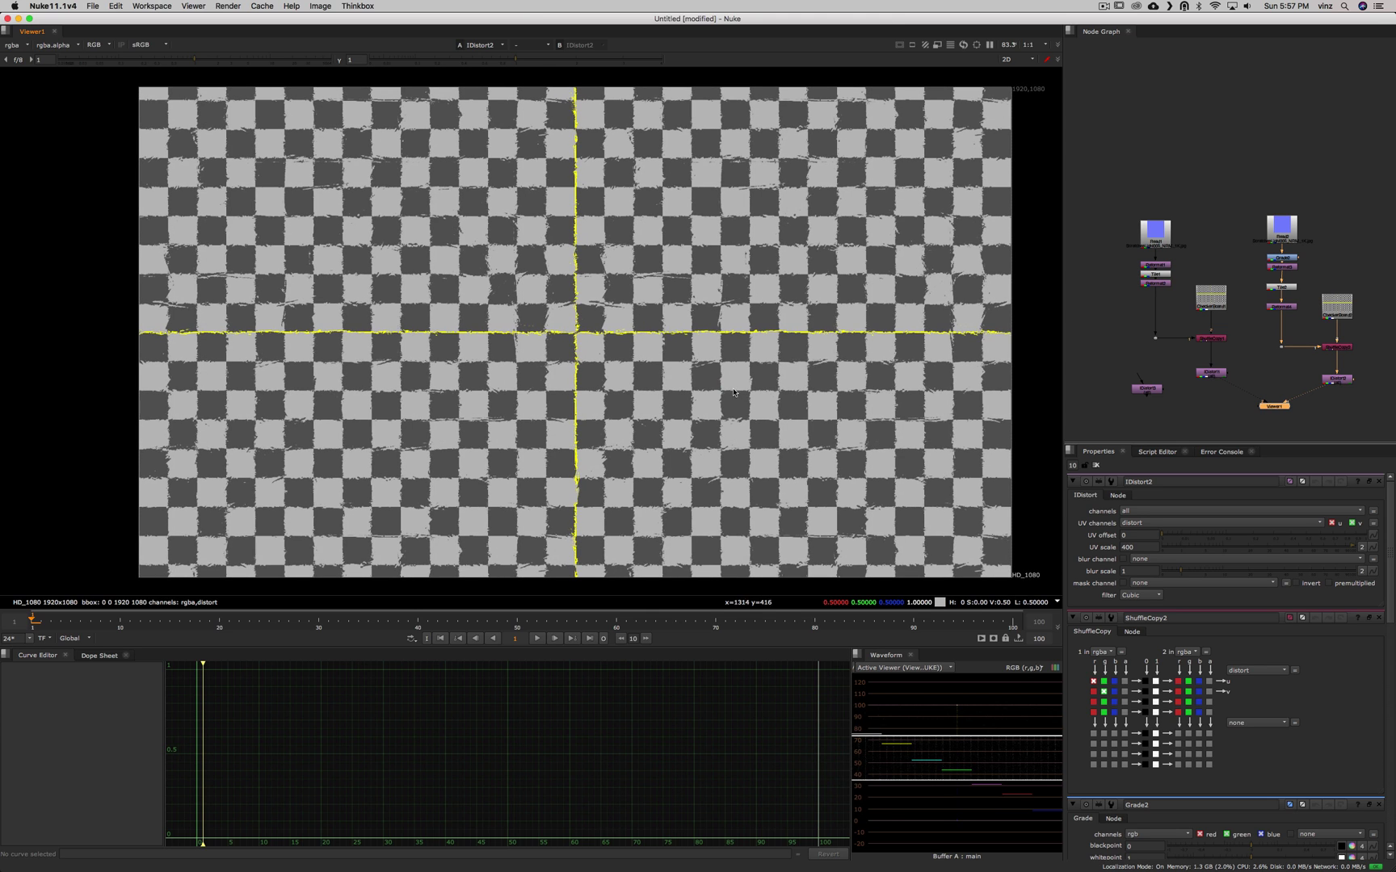